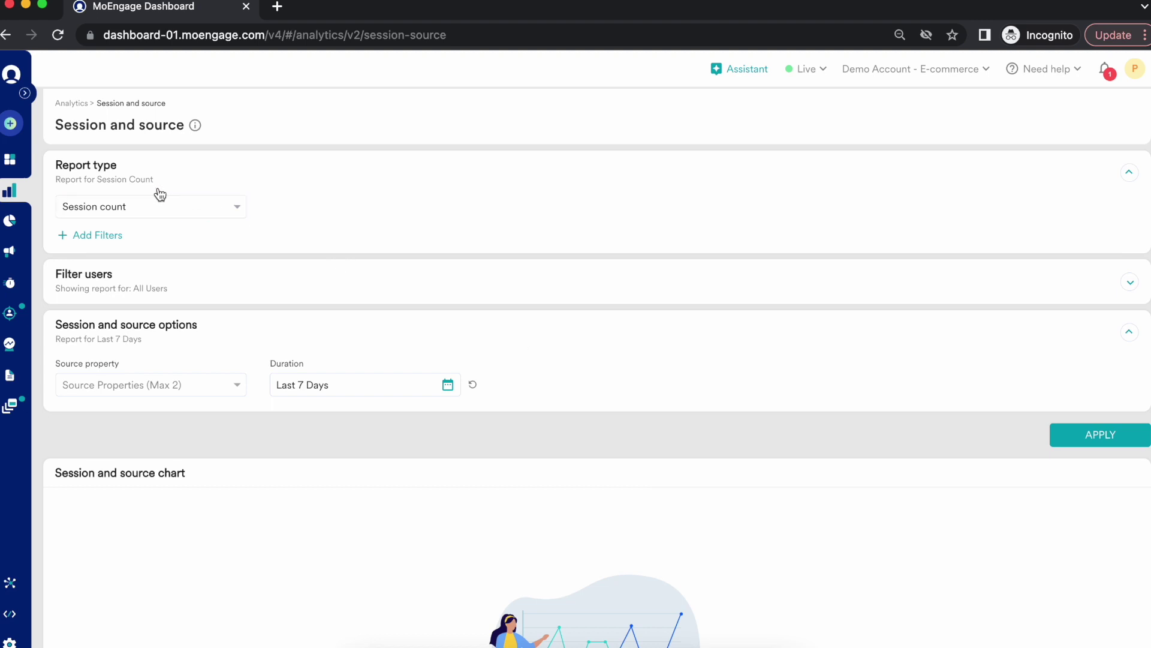
- Look through the available report types, keeping Session count as the selected one
click(168, 213)
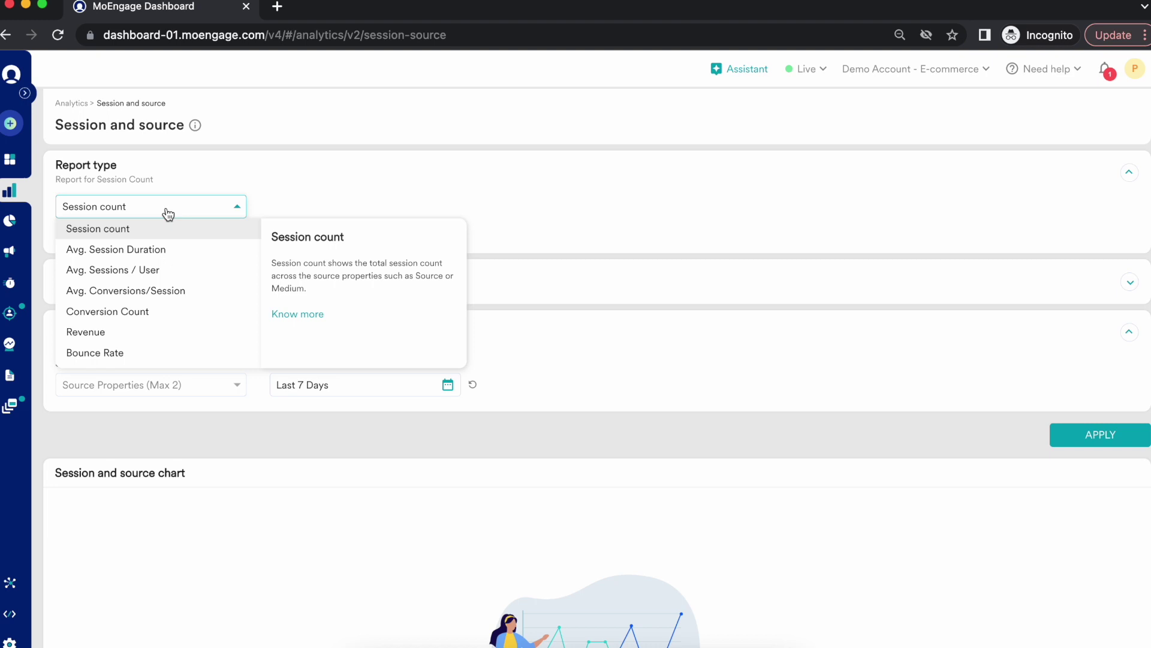
click(355, 142)
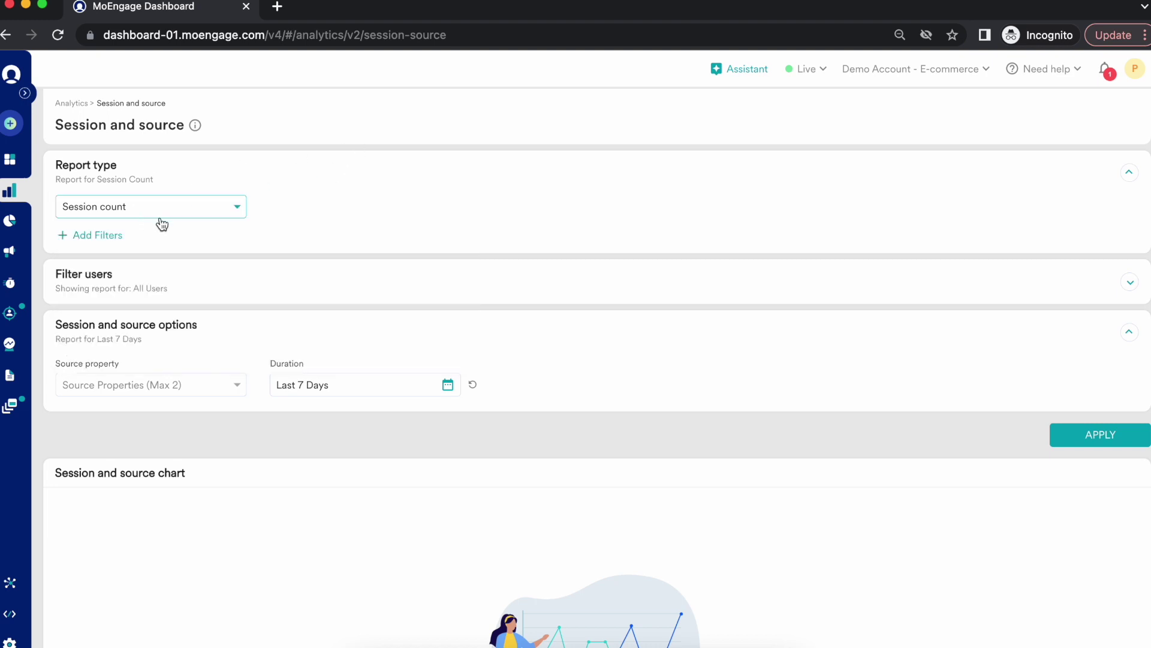
- Try out a Session count filter where Platform is iOS, and remove that filter from the report
click(119, 241)
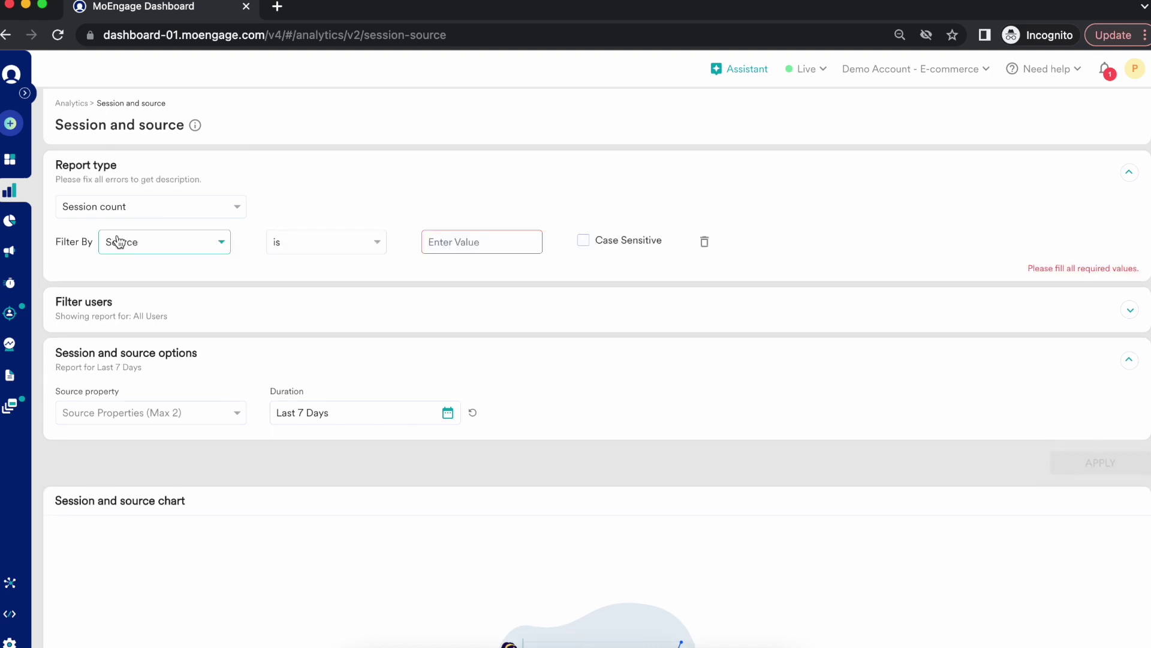
click(162, 250)
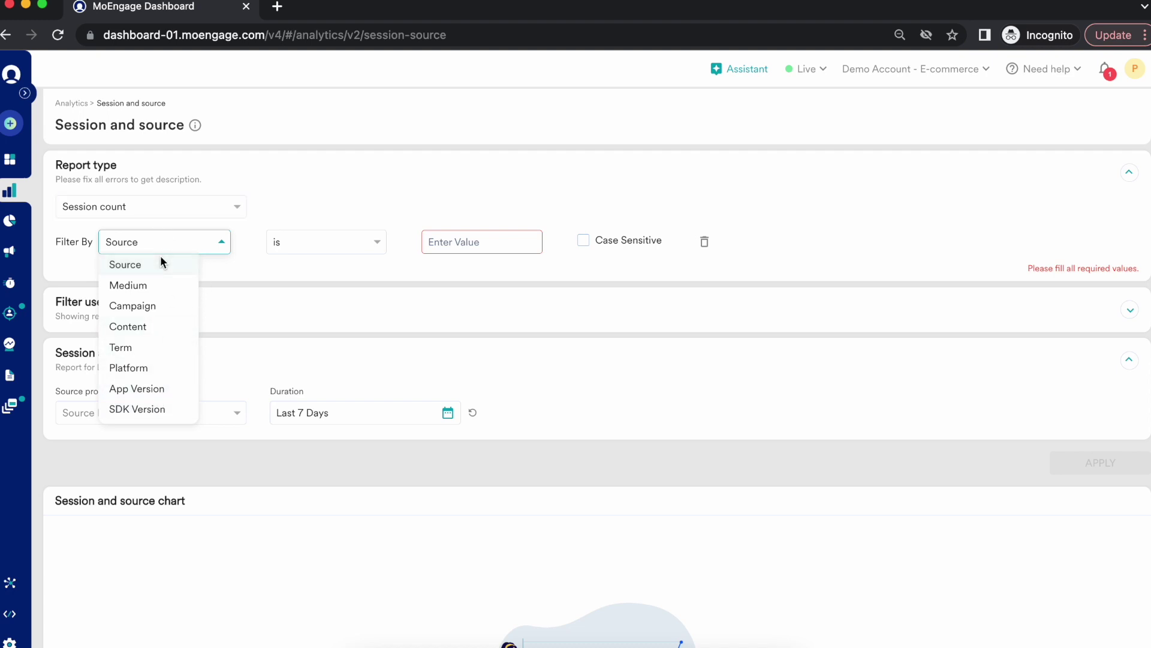
click(123, 369)
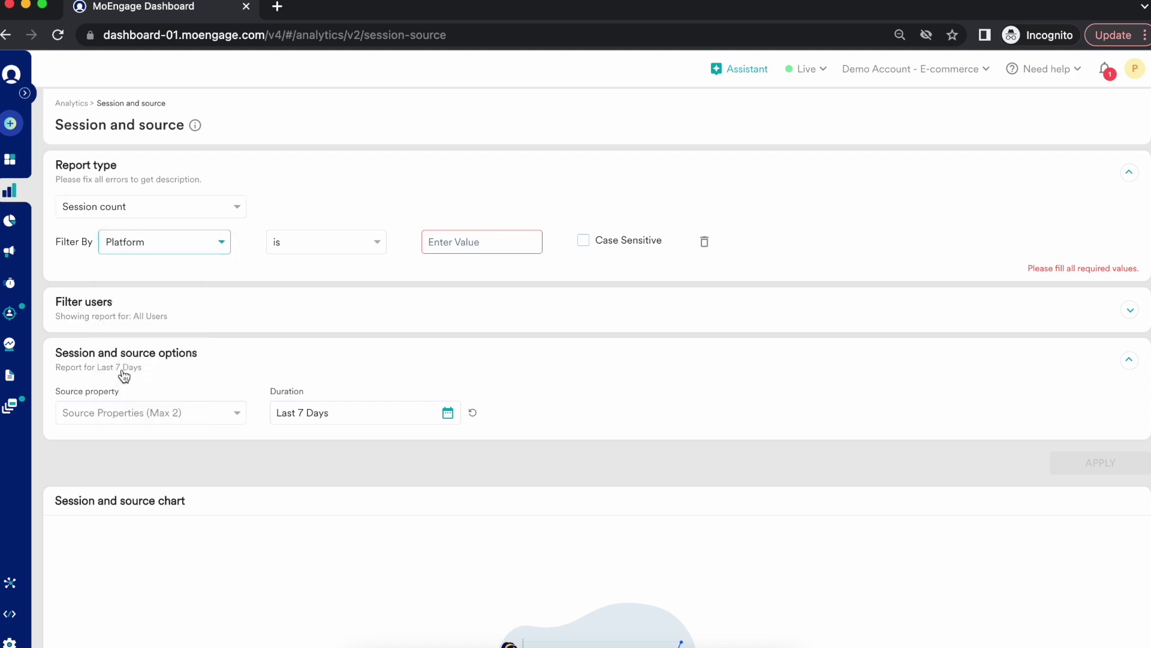
click(483, 249)
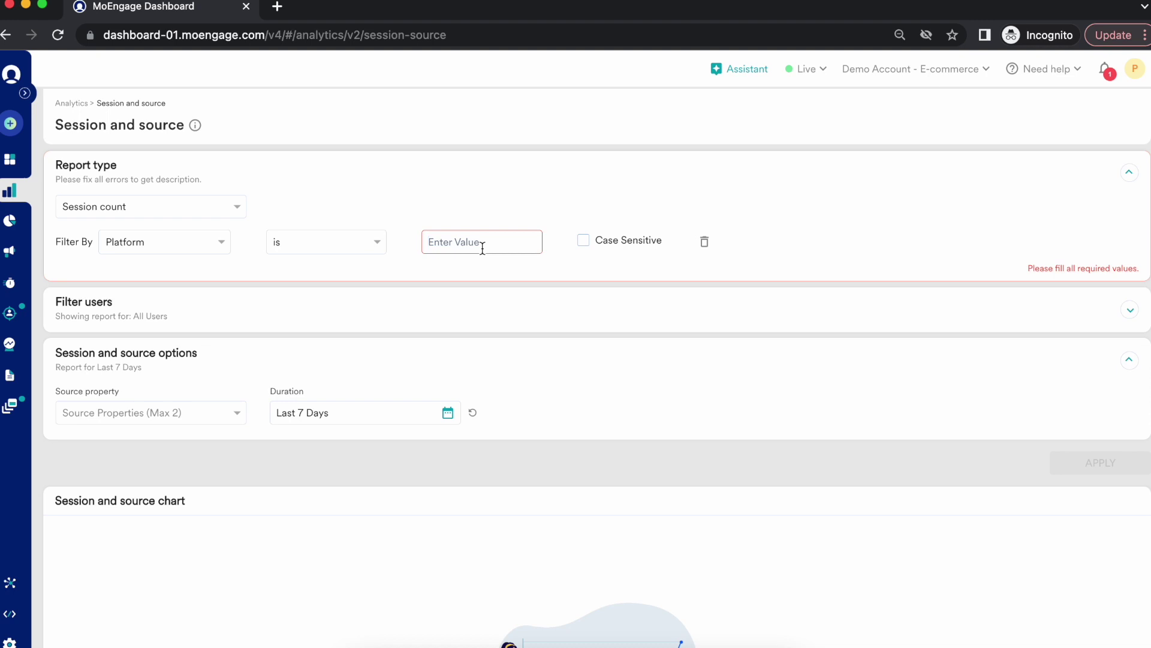
text(iOS)
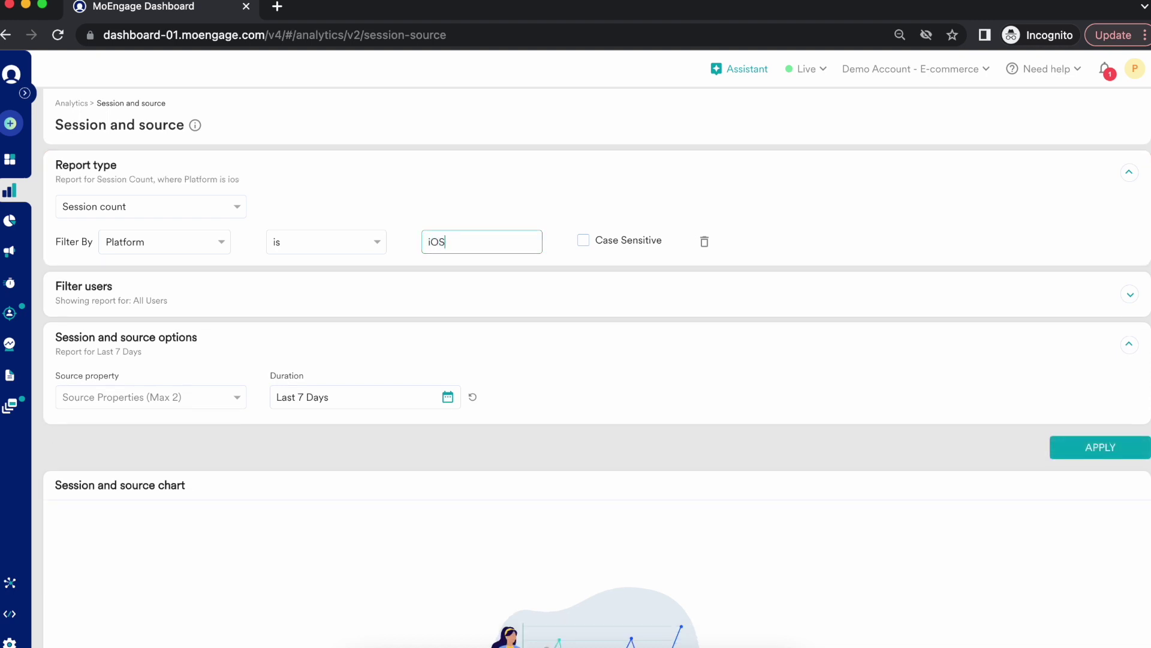
click(703, 244)
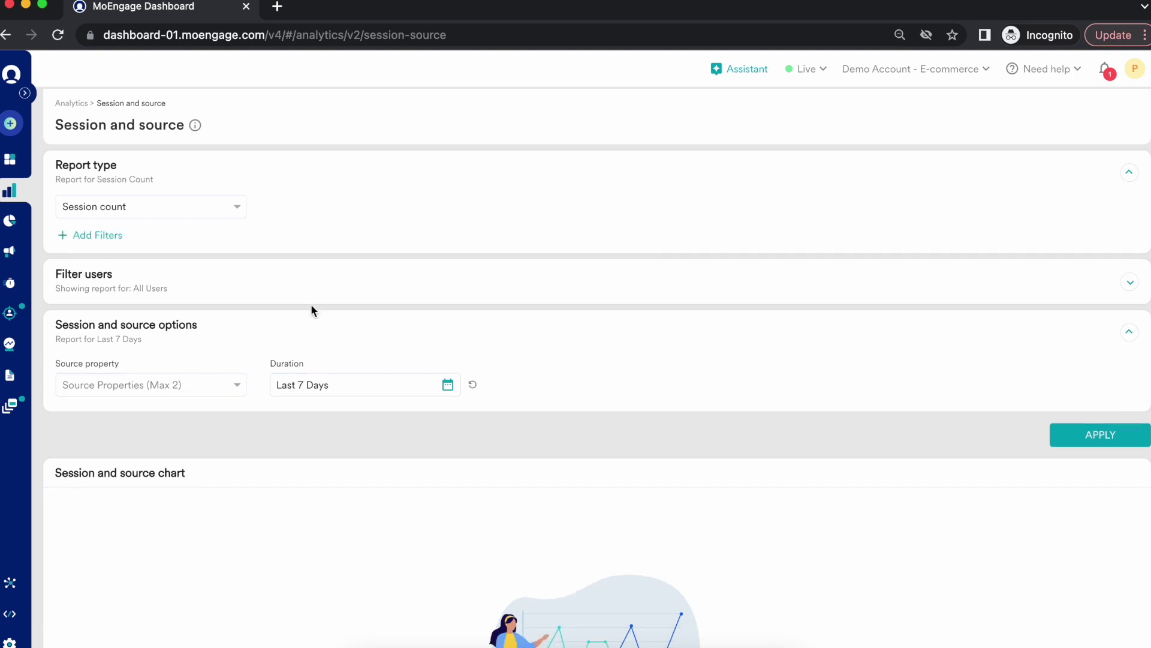
click(207, 290)
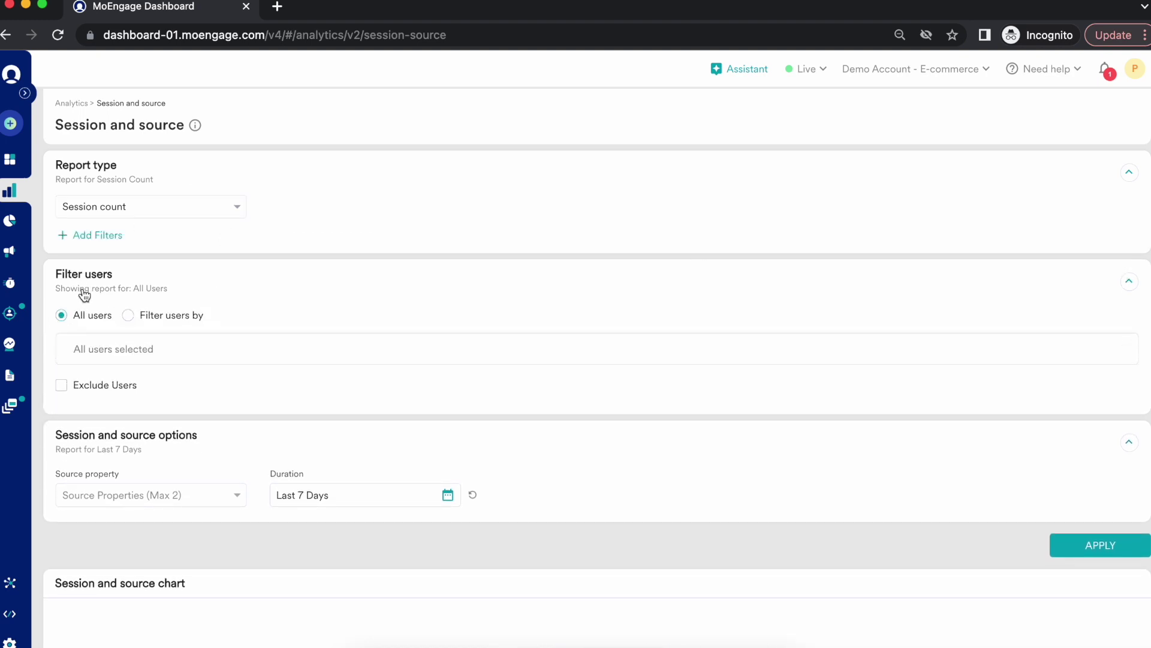
click(96, 237)
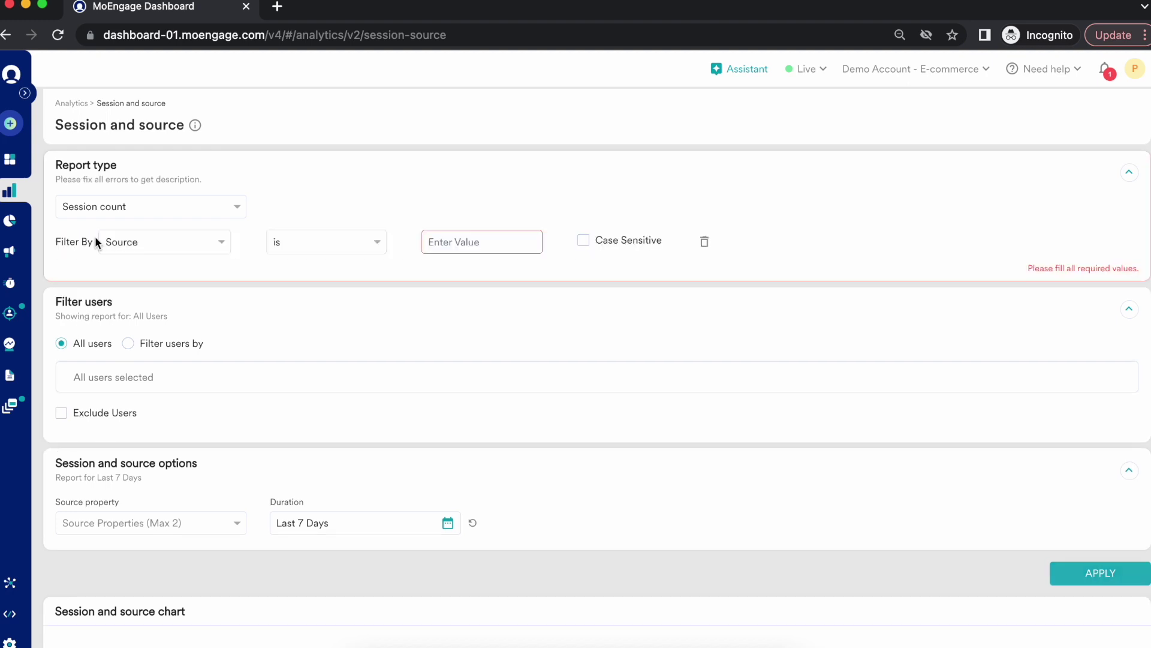
click(704, 241)
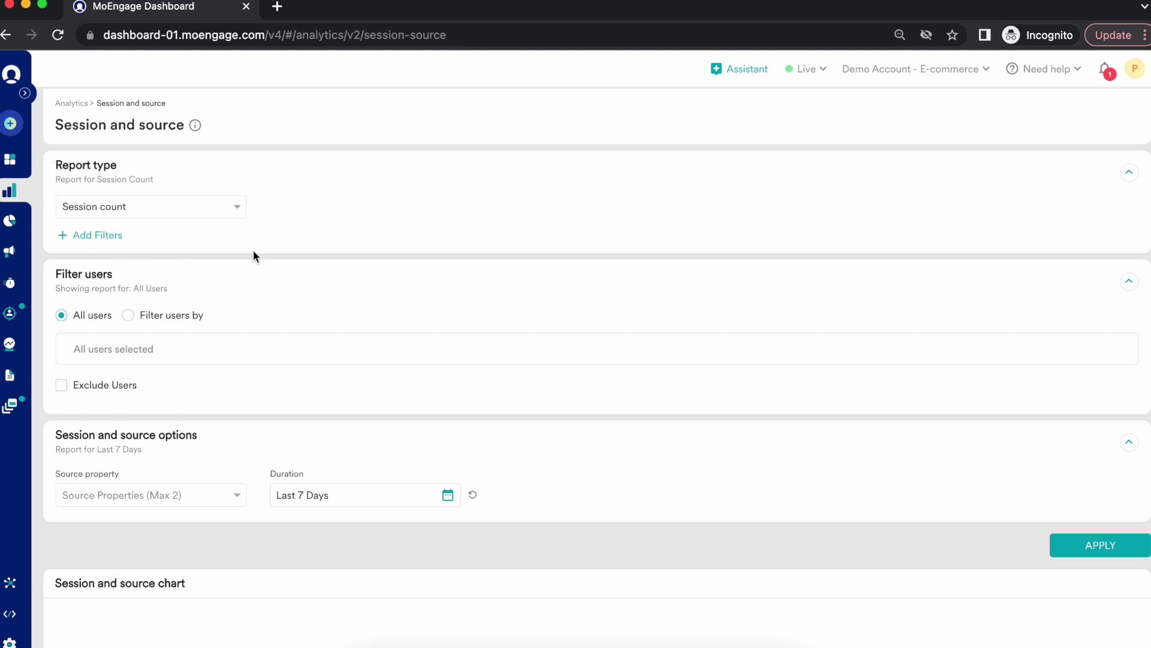
- Try filtering users by user property, and return the user filter to All users
scroll(275, 299, down, 1)
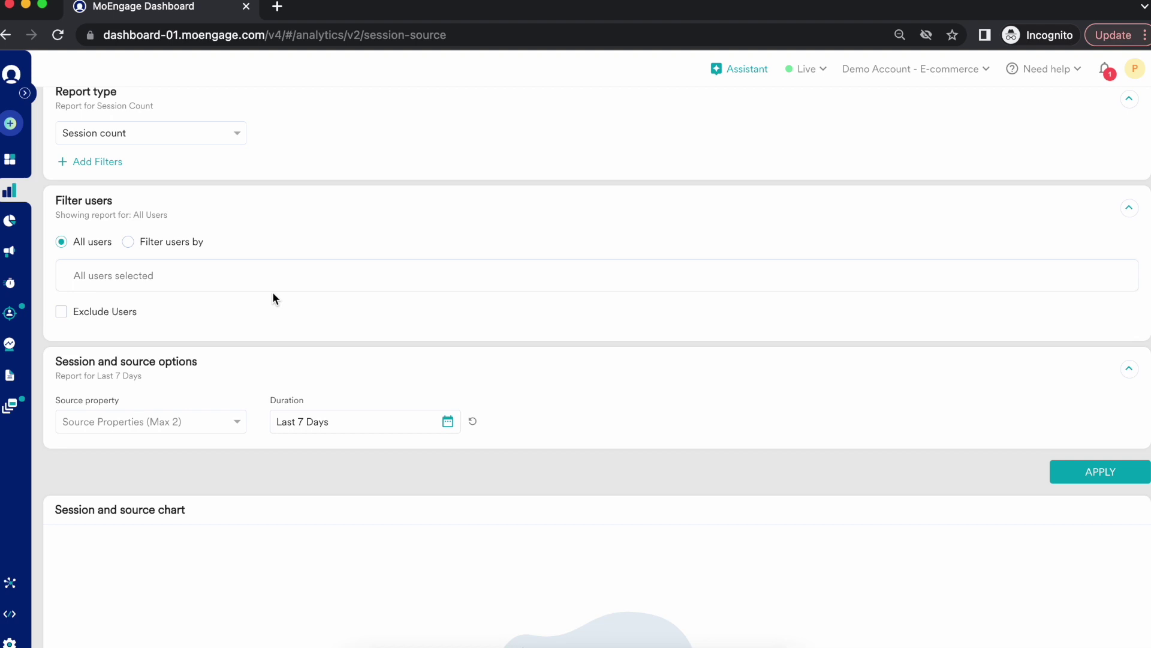
click(128, 243)
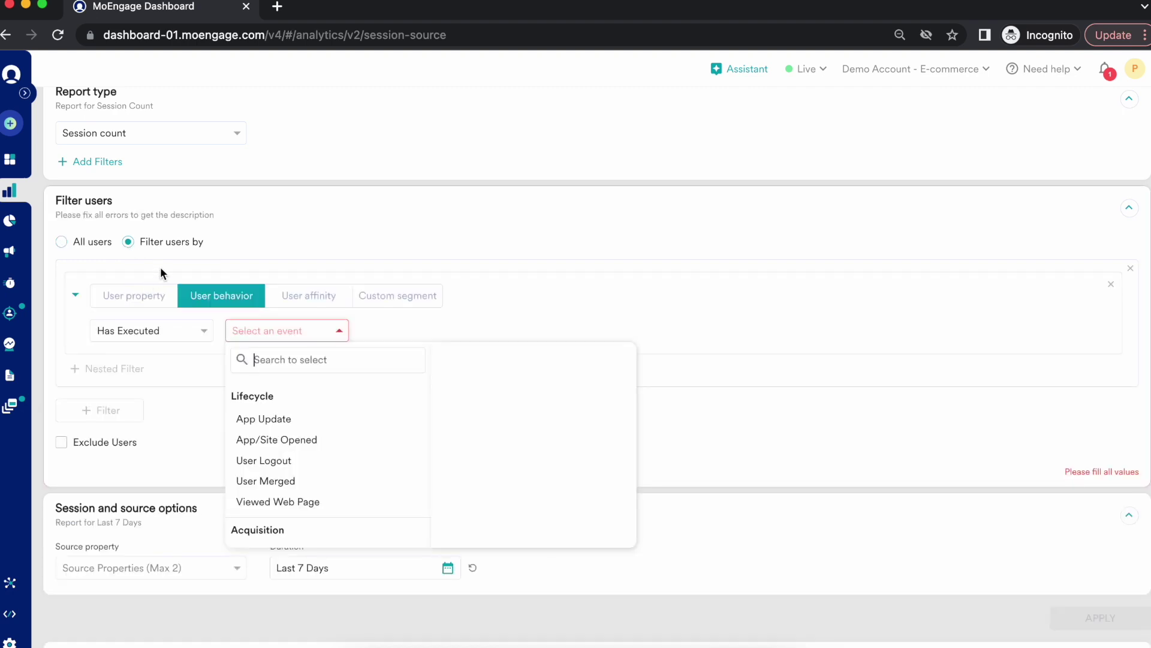
click(148, 305)
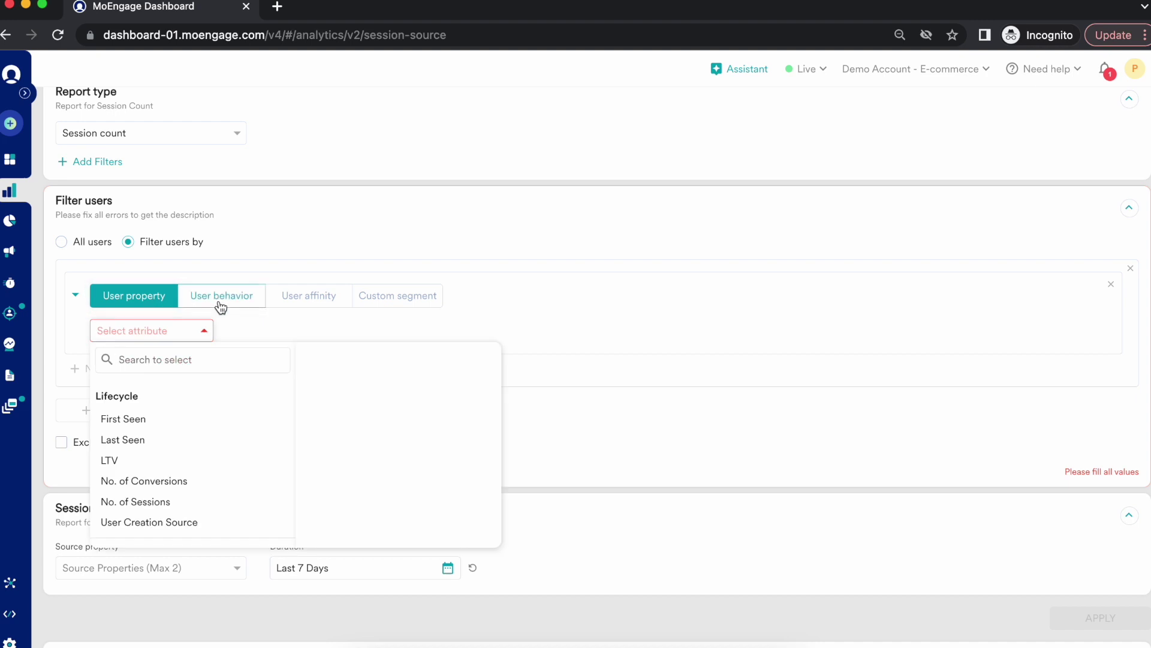
click(66, 243)
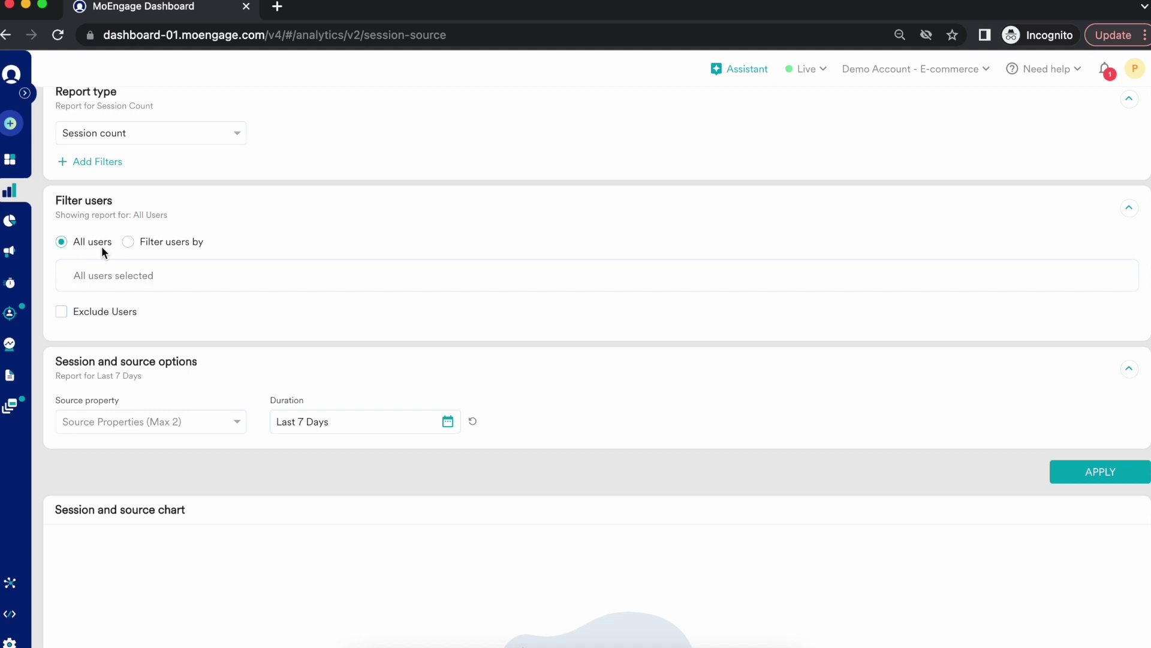
click(1129, 209)
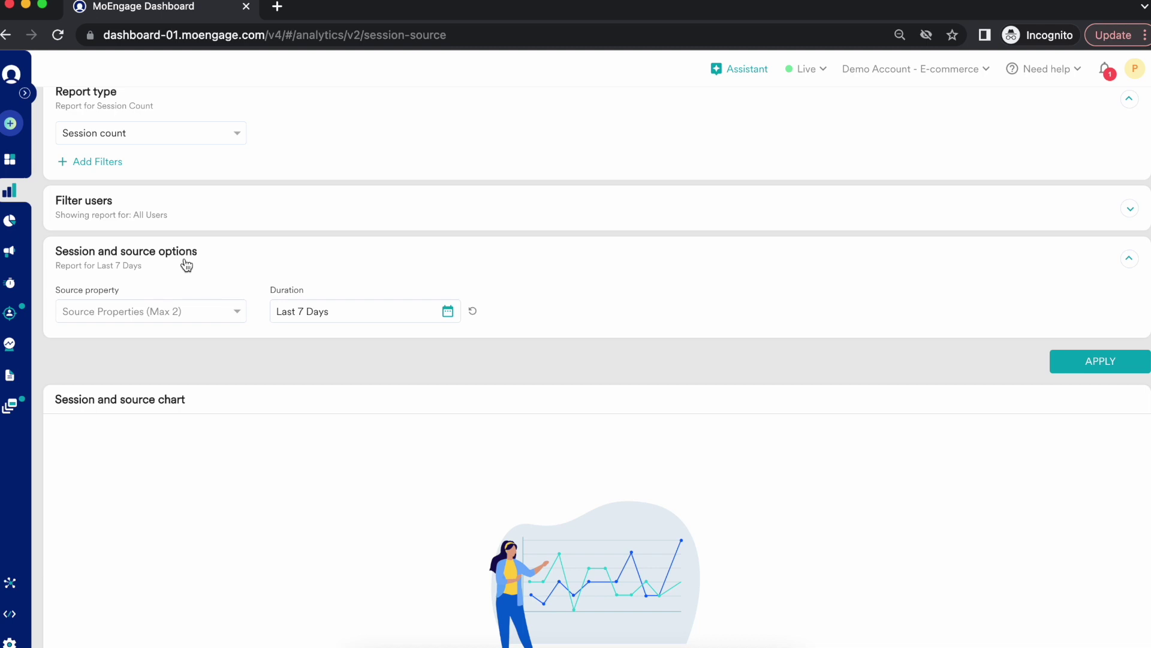
- Group the session count report by the Platform and Campaign source properties and apply the settings
click(186, 310)
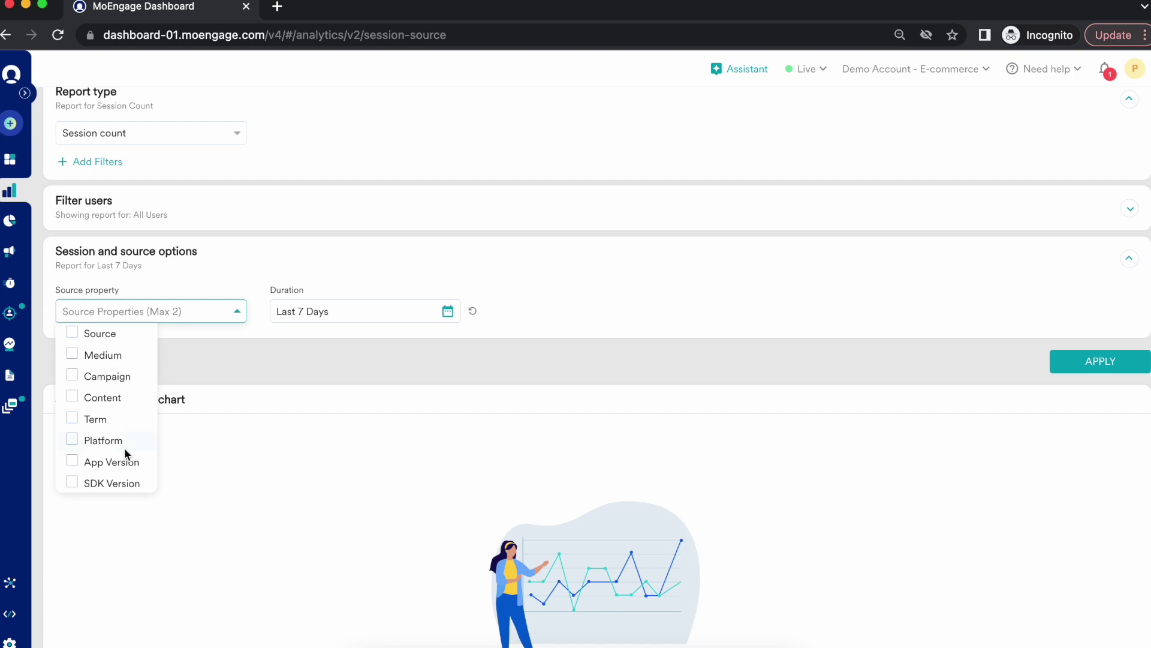
click(72, 440)
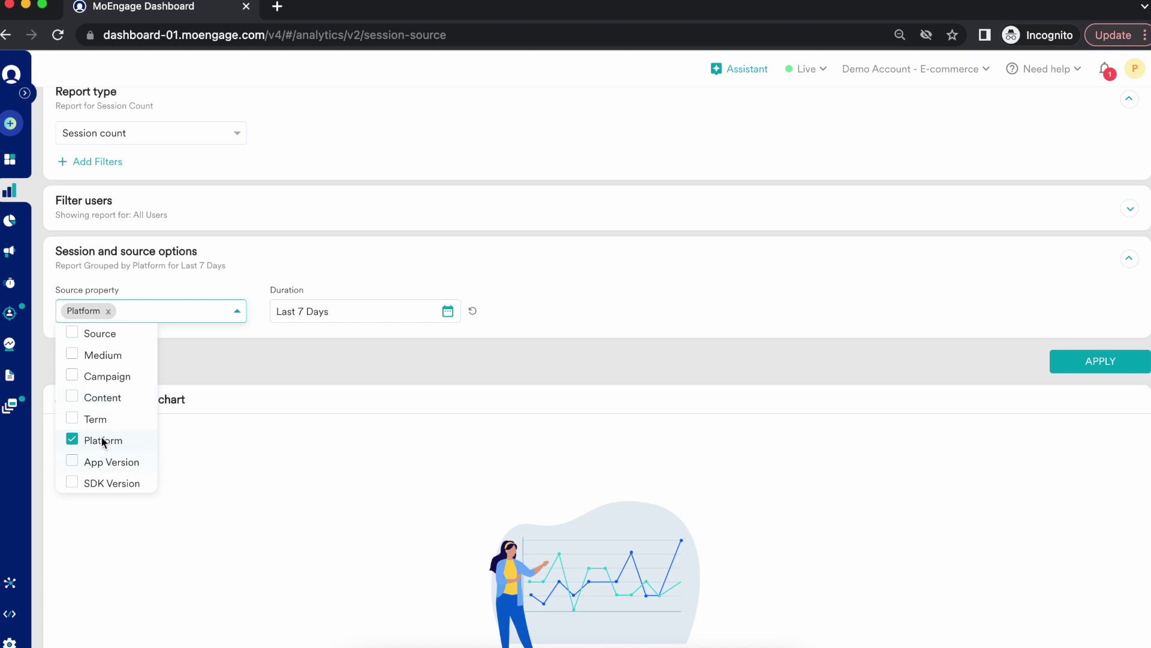
click(72, 376)
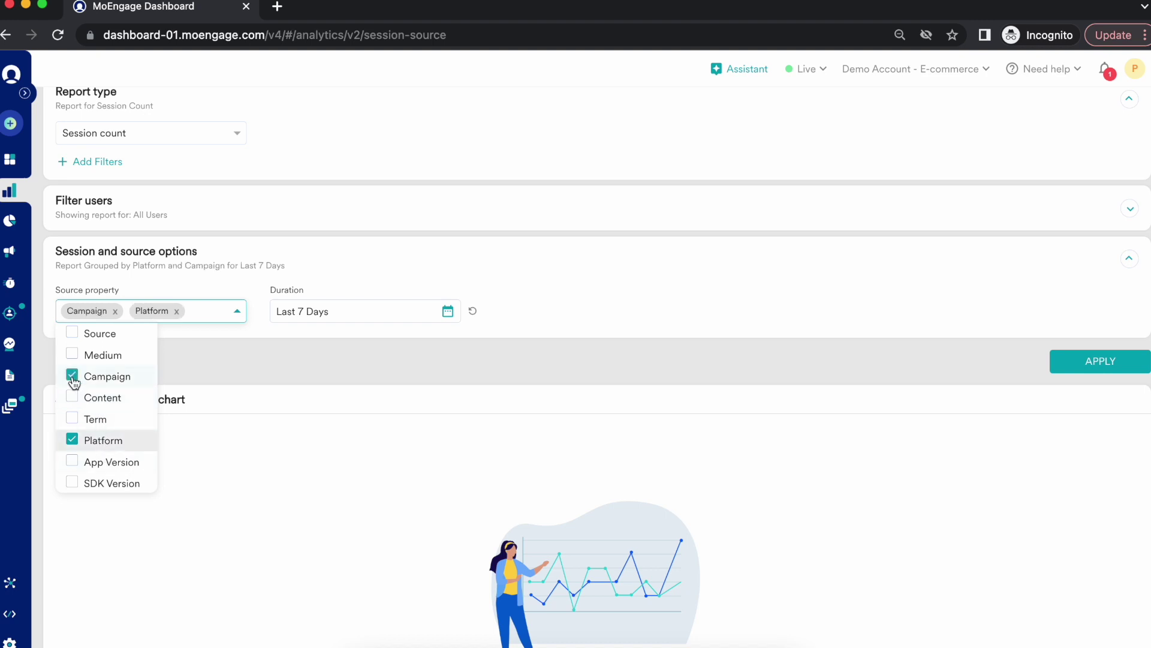
click(244, 369)
click(349, 313)
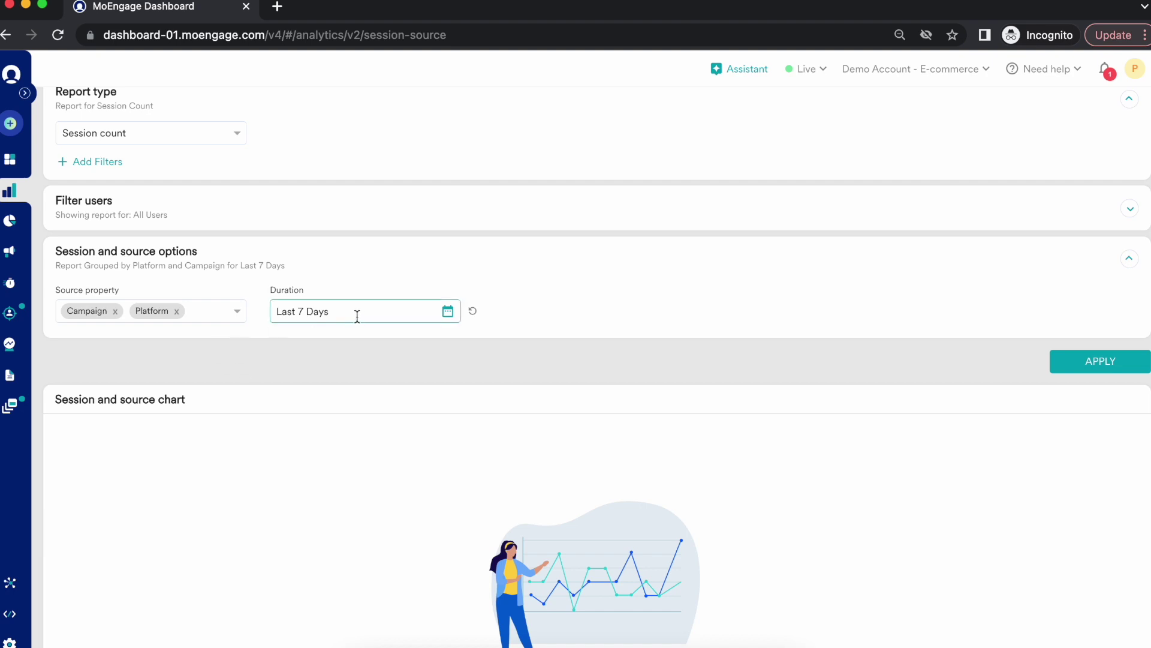
click(504, 375)
click(1101, 362)
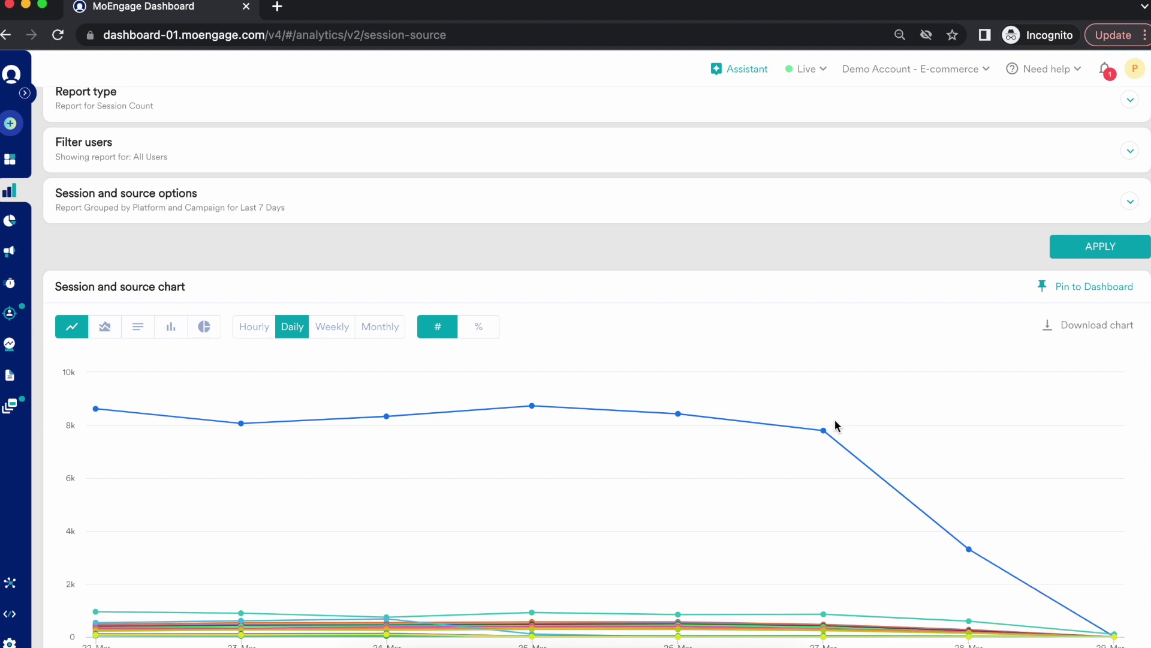
- Examine the daily session trend per platform and campaign in the line chart and in the table's dated columns
mouse_move(841, 444)
scroll(842, 444, down, 3)
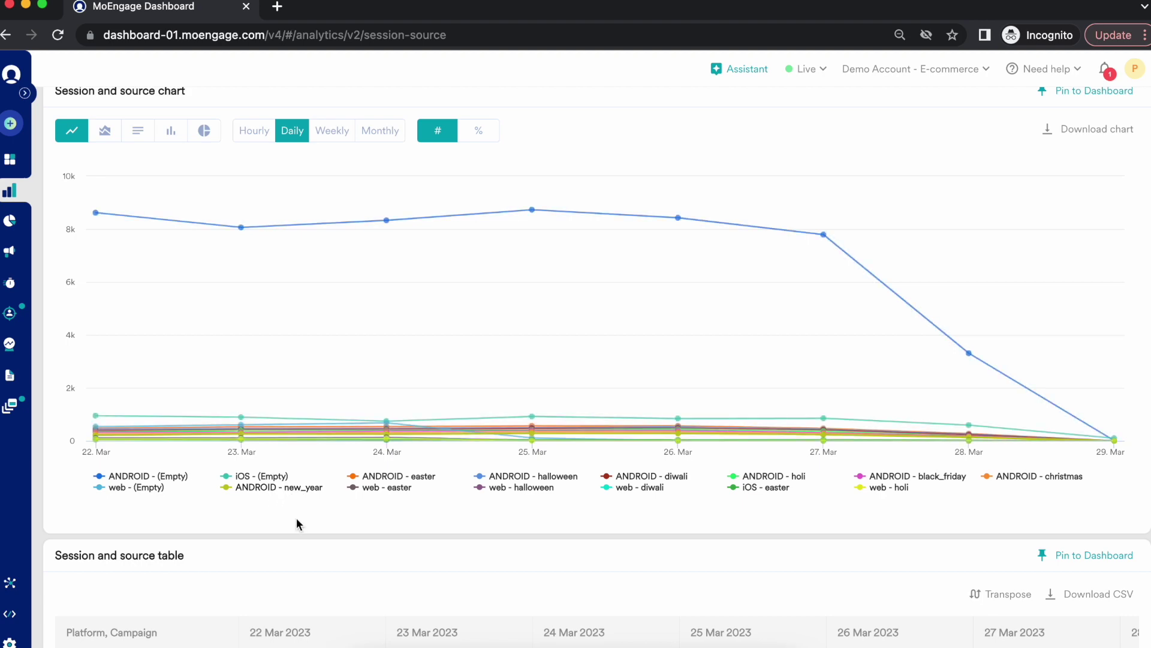
scroll(296, 524, down, 4)
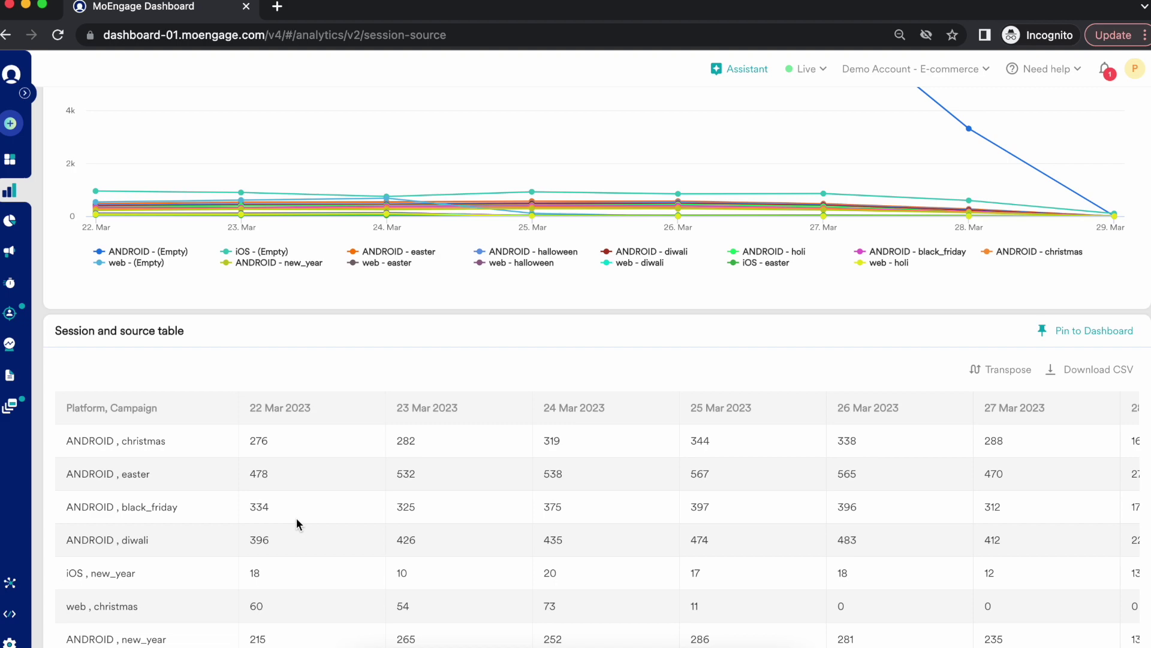
scroll(296, 516, down, 3)
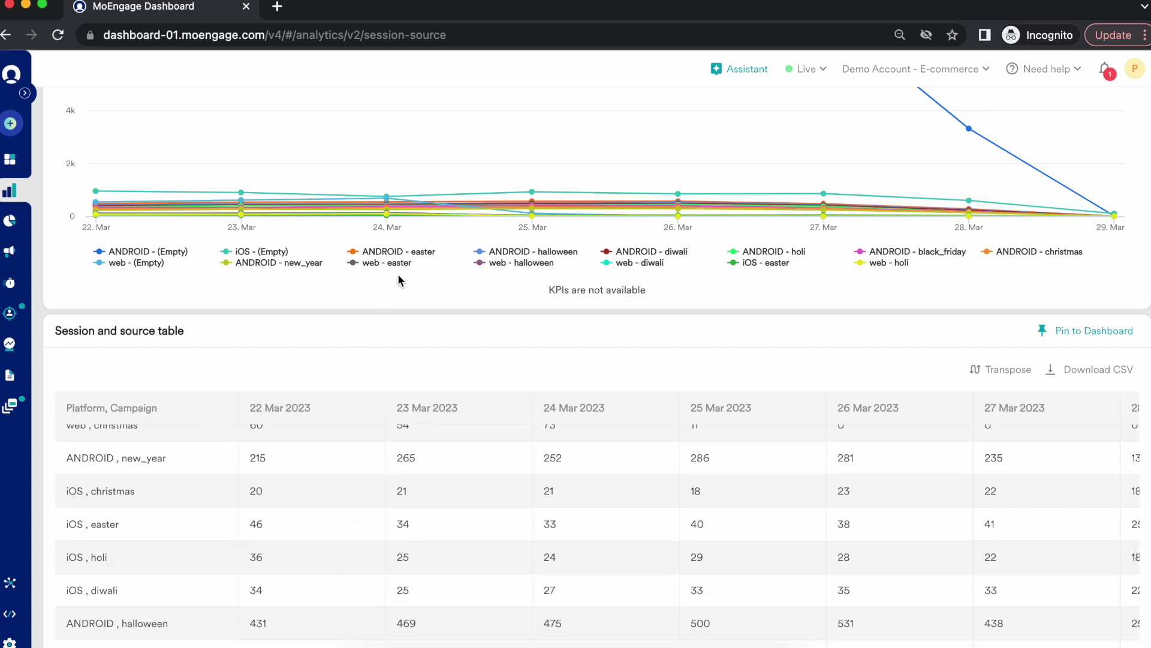
scroll(399, 280, down, 2)
scroll(589, 457, right, 5)
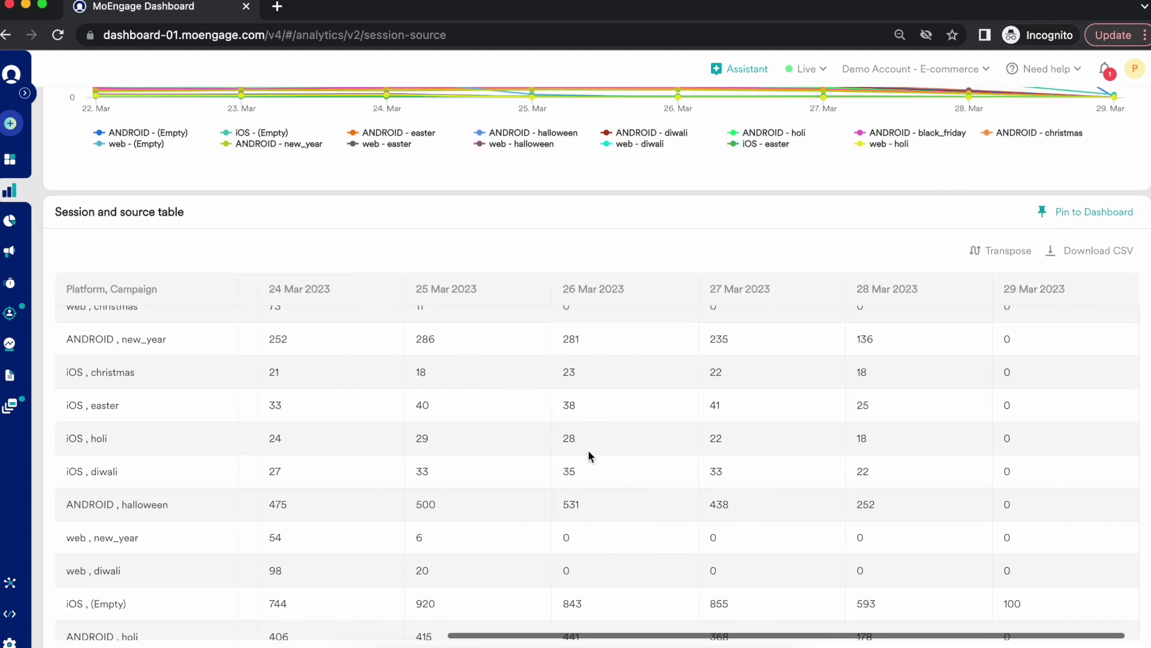
scroll(587, 449, up, 3)
scroll(608, 595, up, 4)
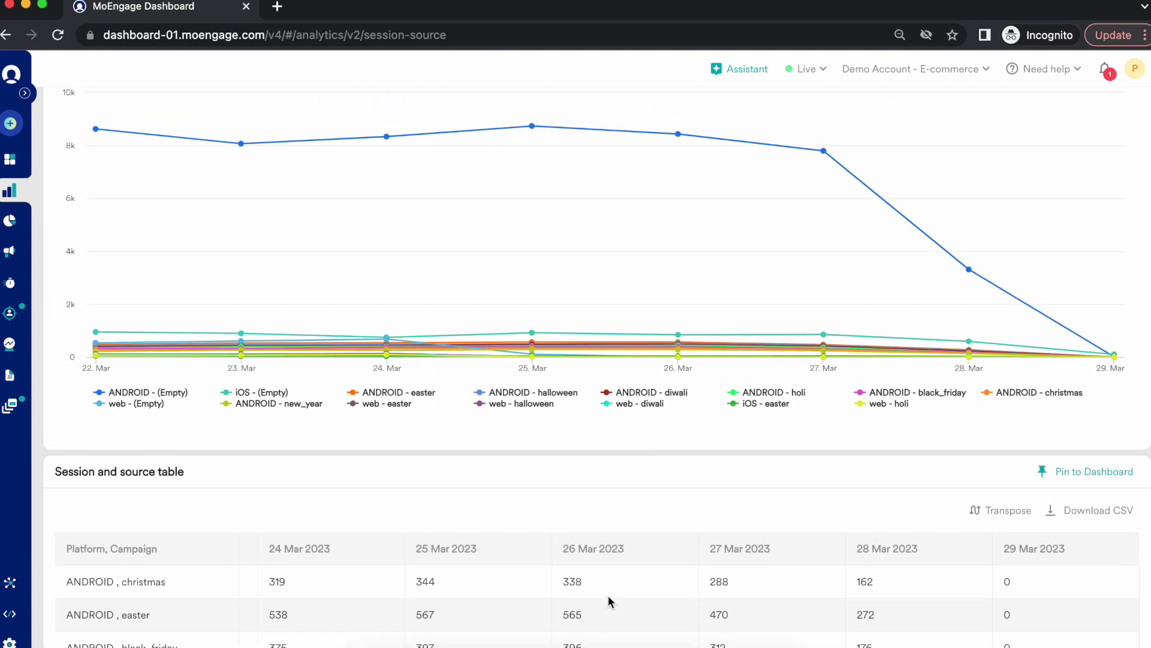
scroll(608, 601, up, 3)
mouse_move(822, 357)
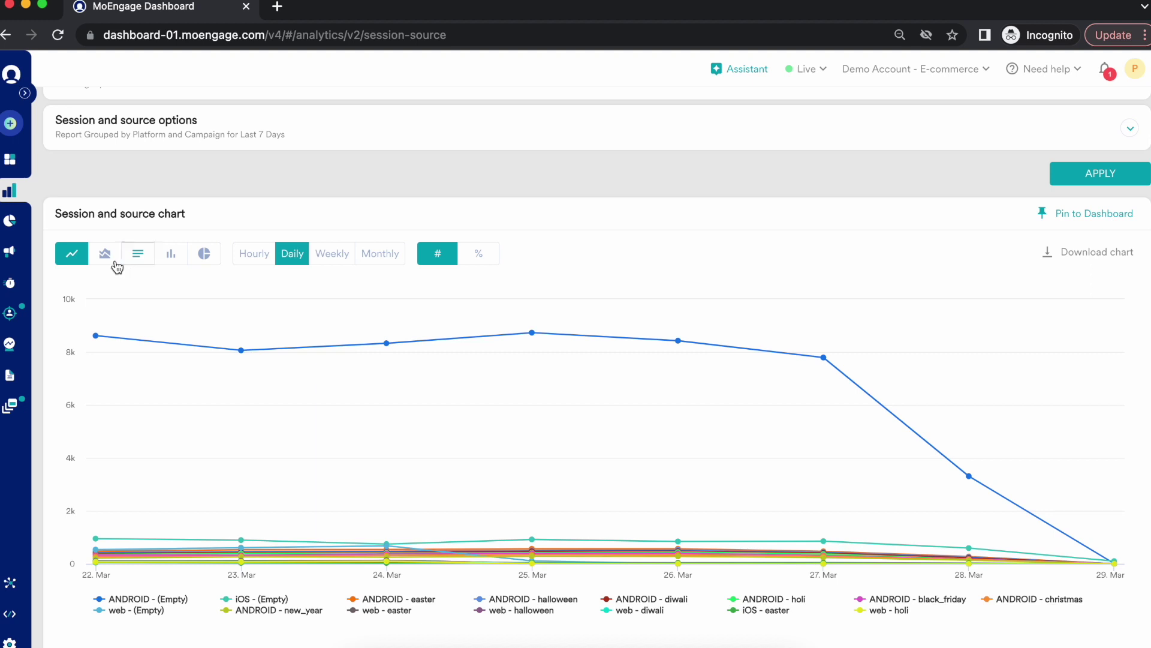
- Switch the session chart to vertical bars and examine the ANDROID - easter bar and the table's session counts and percentages
click(176, 263)
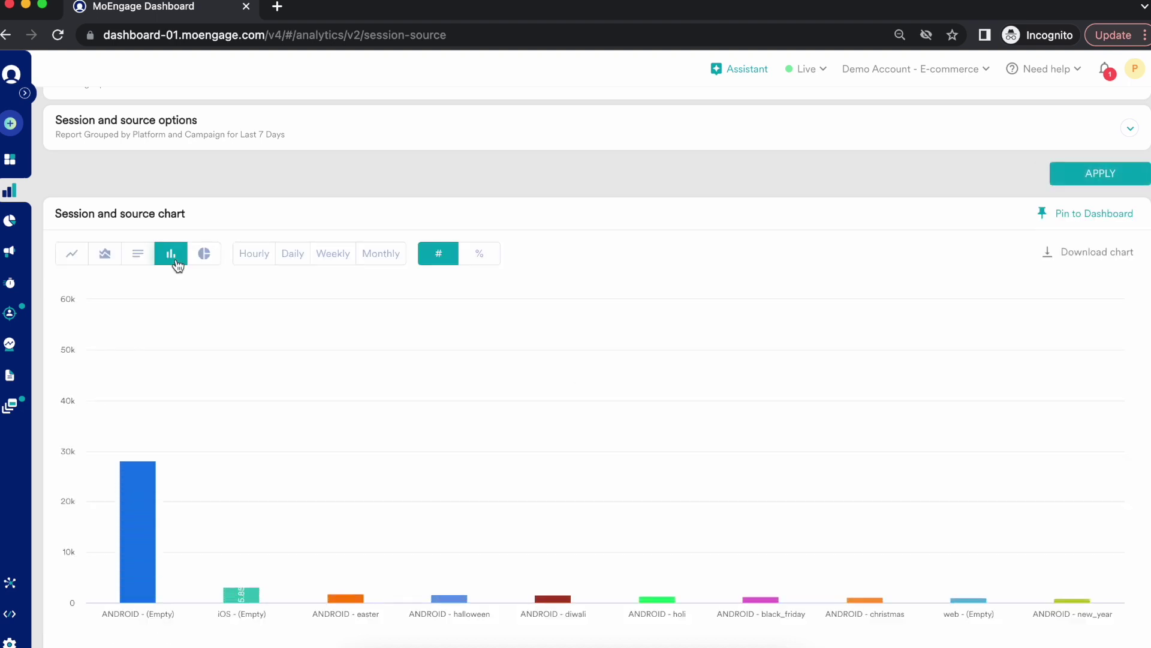
scroll(278, 541, down, 2)
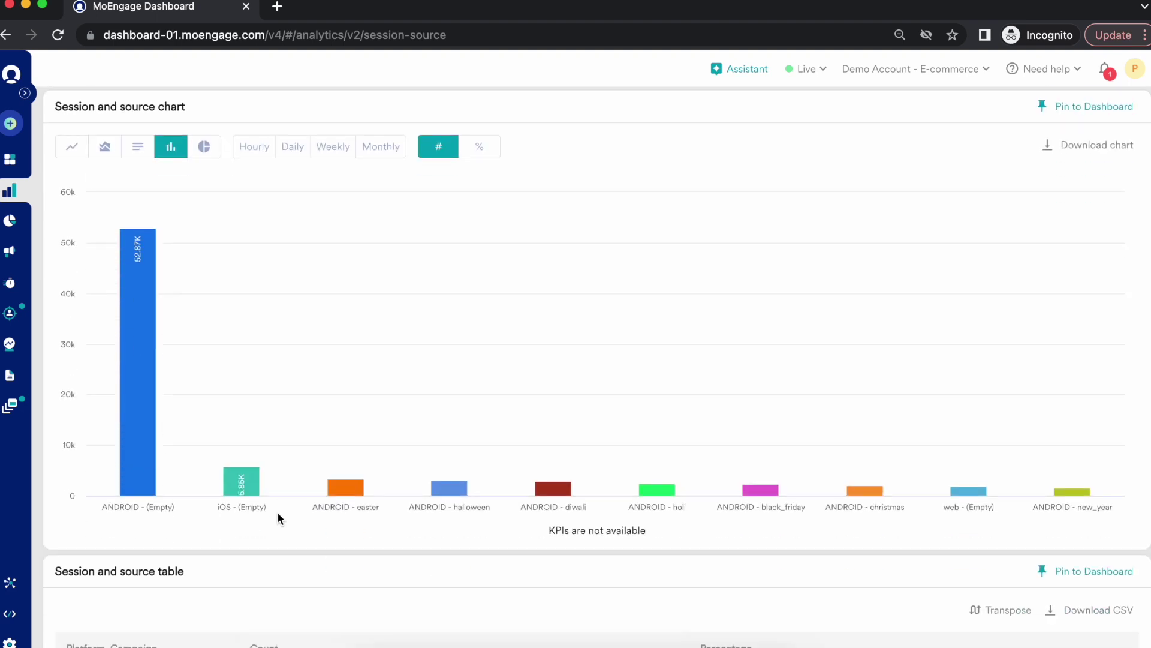
scroll(278, 514, down, 2)
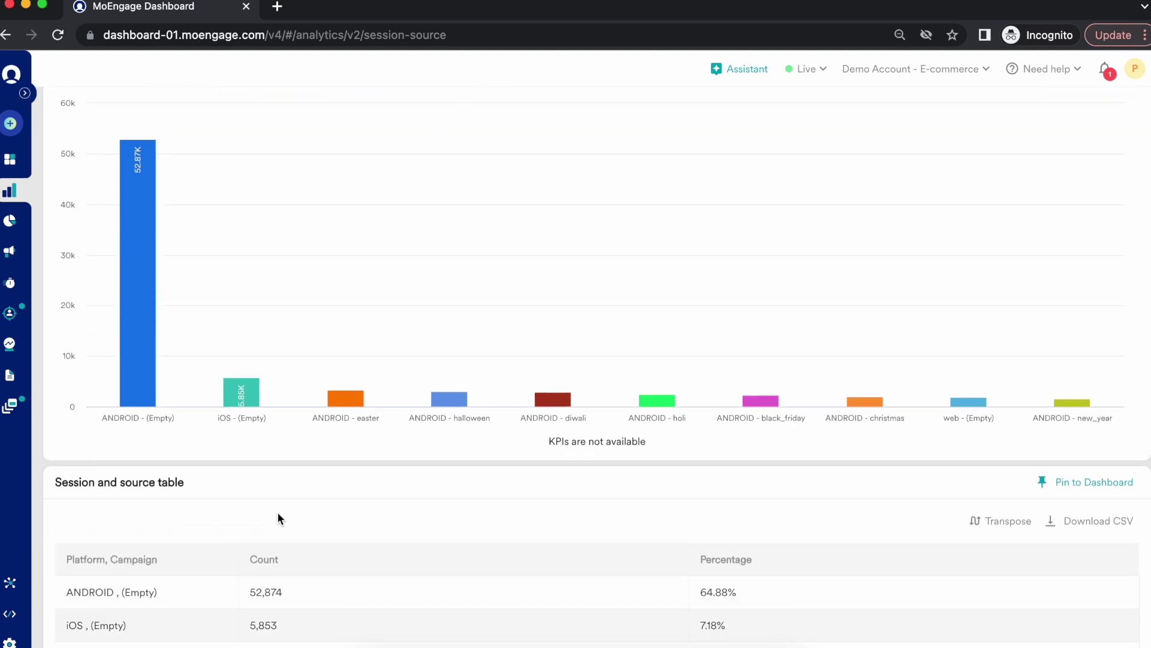
scroll(276, 508, down, 2)
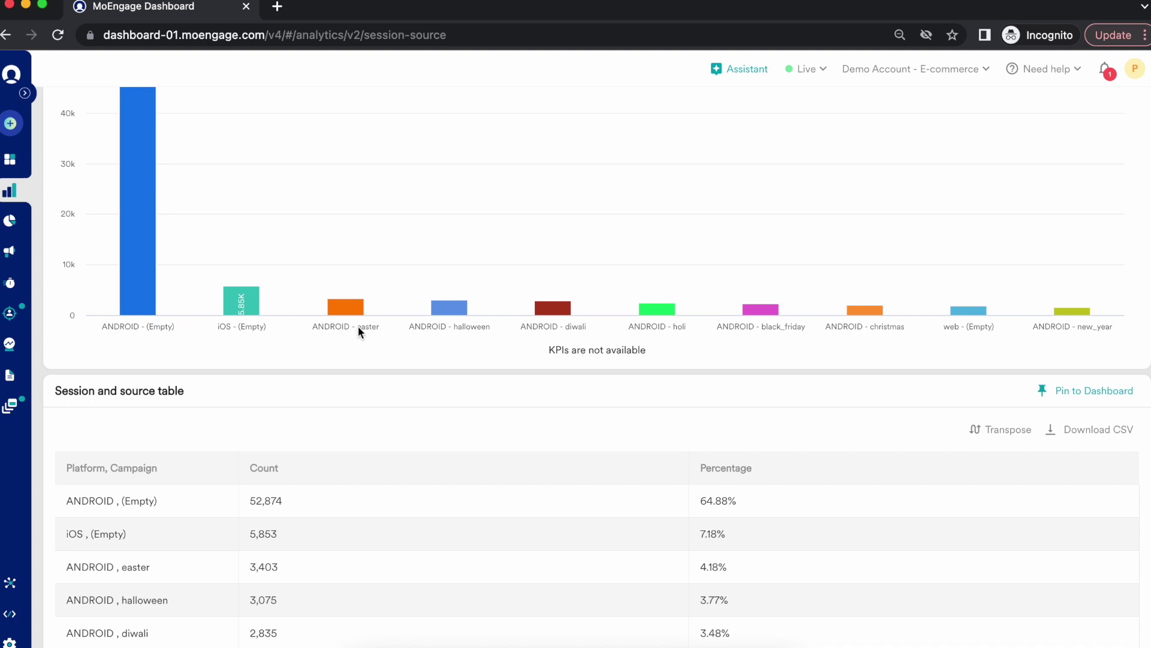
mouse_move(343, 307)
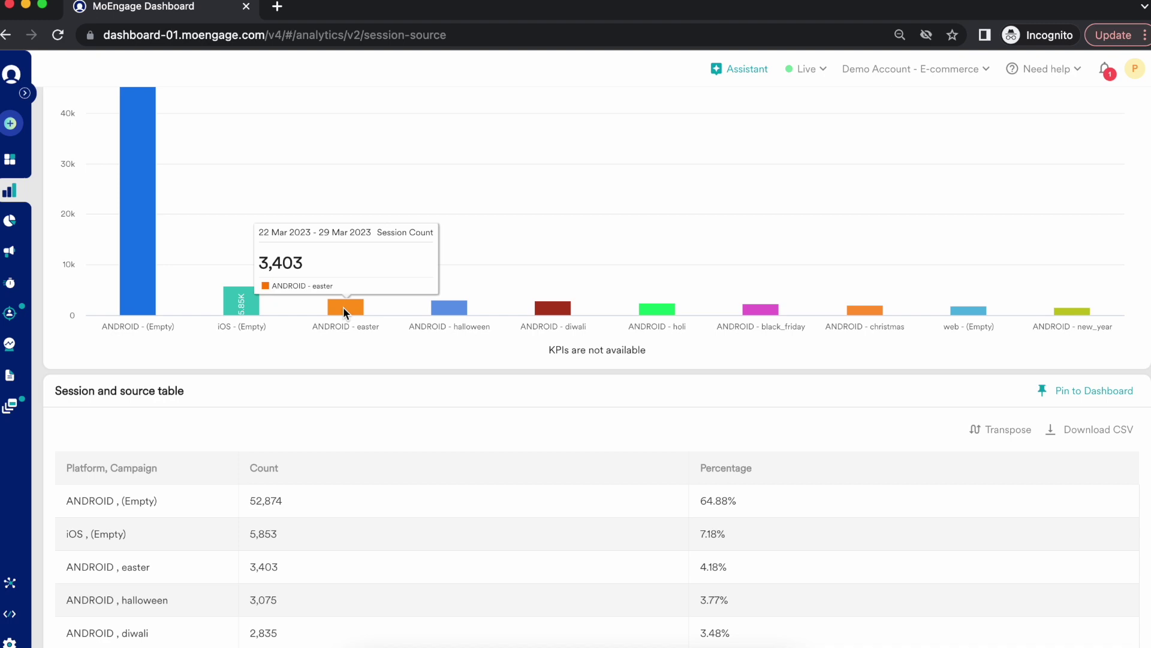
scroll(516, 527, down, 3)
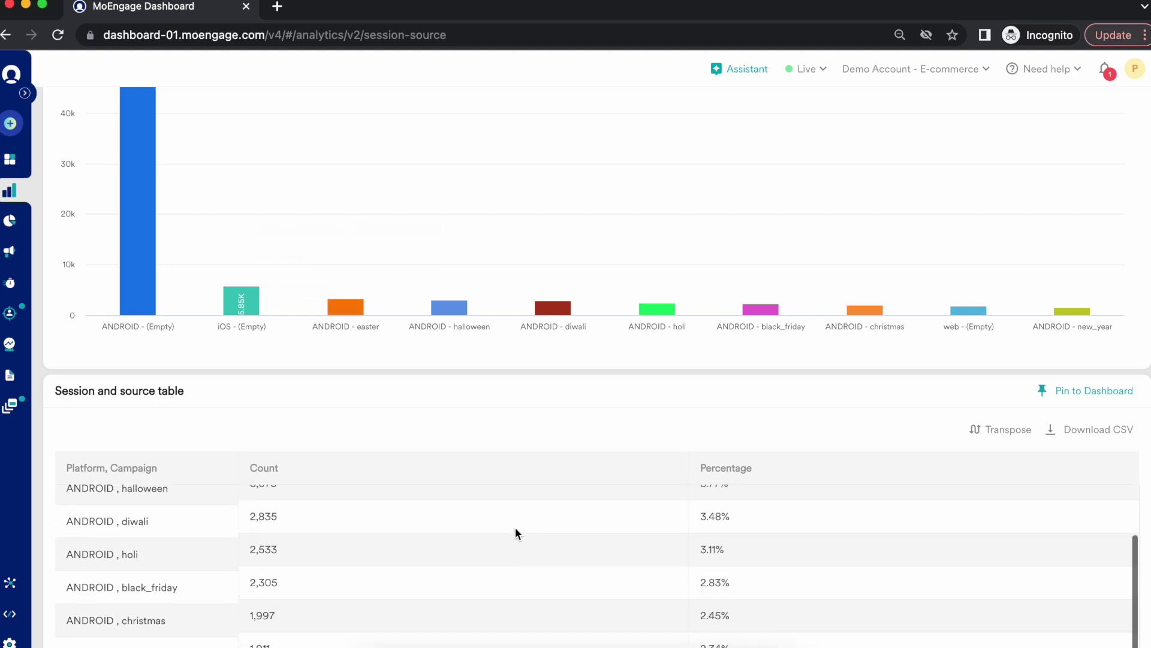
scroll(529, 419, down, 3)
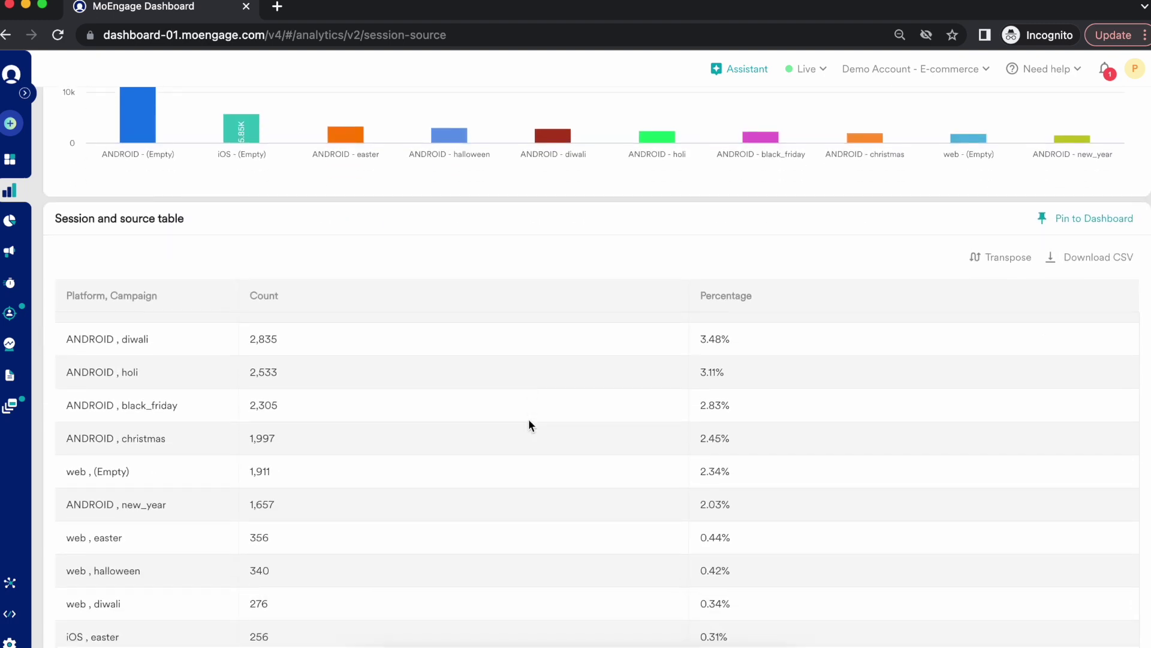
scroll(527, 424, up, 4)
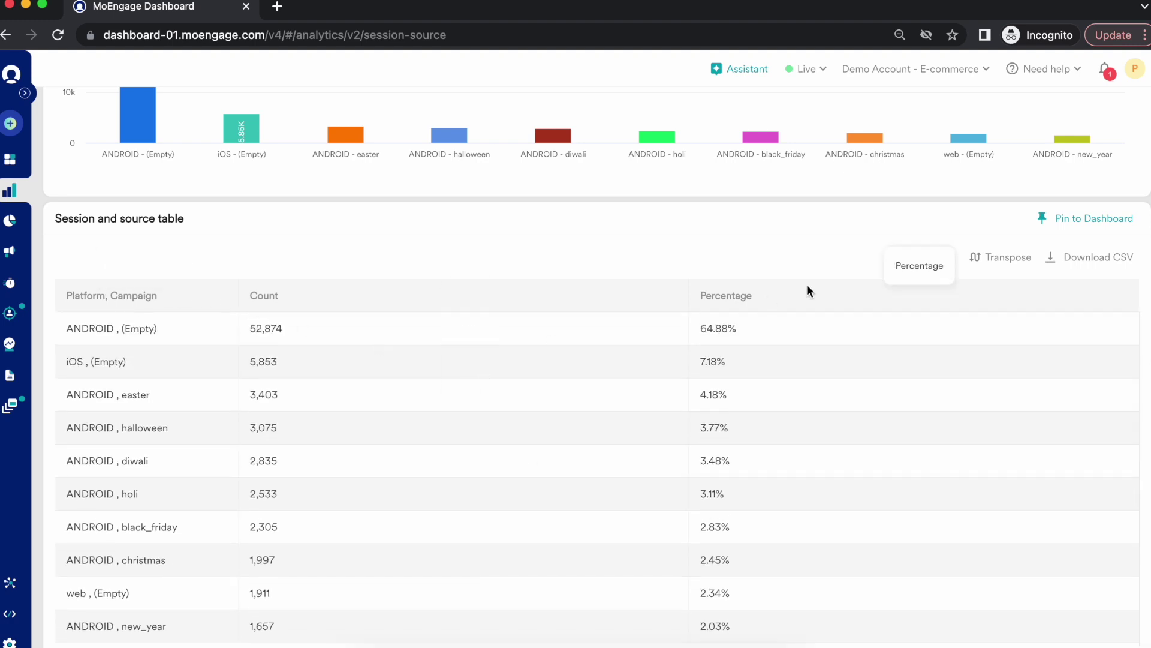
- Change the report type from session count to Avg. Session Duration and apply the settings
scroll(775, 309, up, 10)
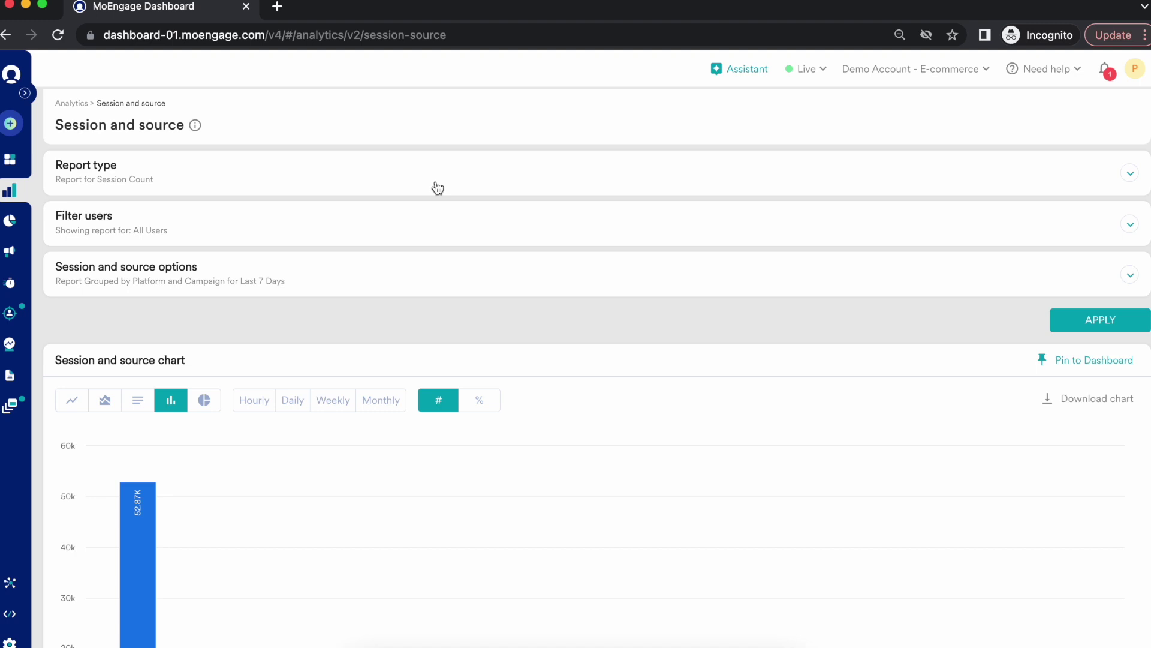
click(437, 188)
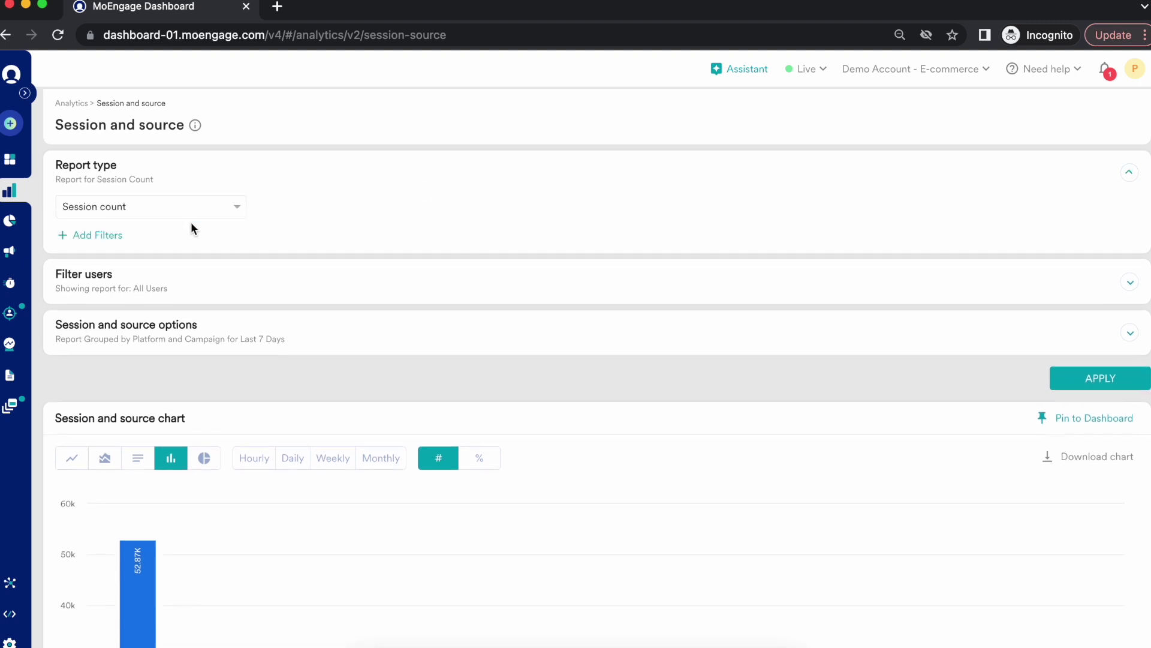
click(194, 212)
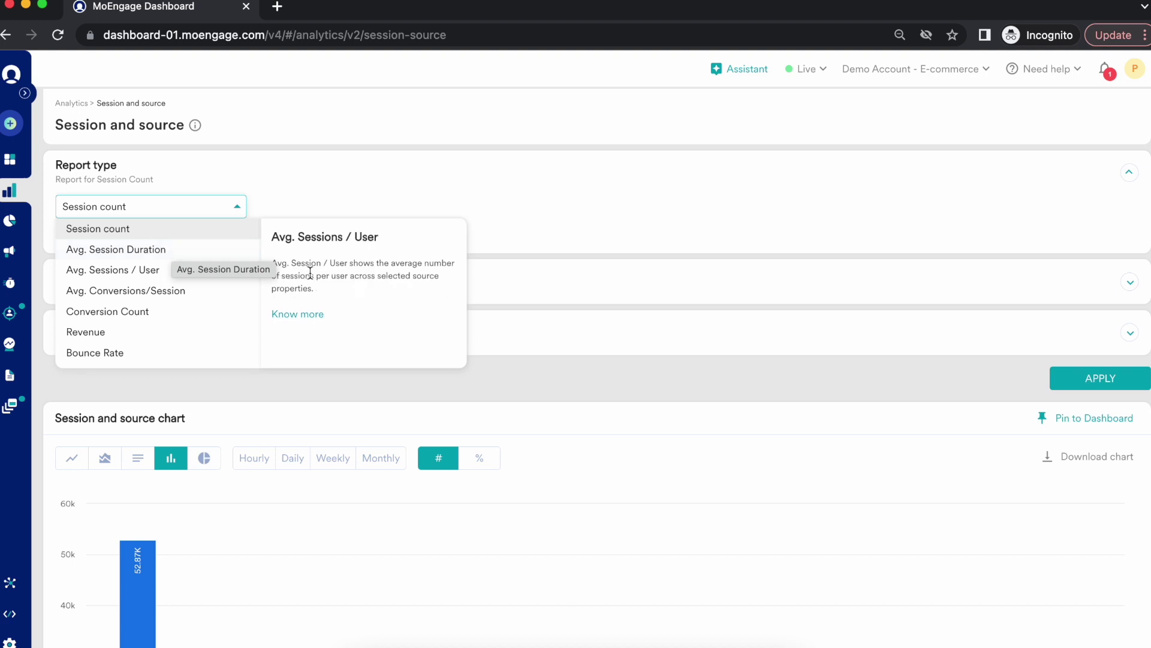
click(177, 255)
click(1130, 386)
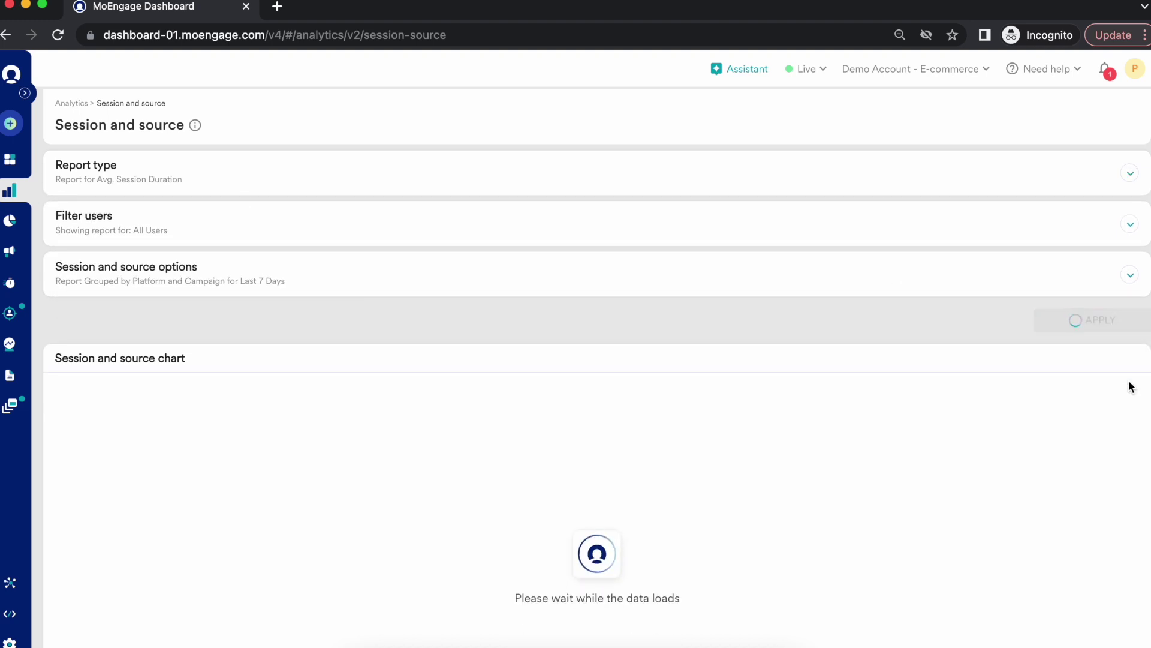
- Remove Campaign from the source properties so the report is grouped by Platform only, and apply the settings
scroll(1130, 386, down, 2)
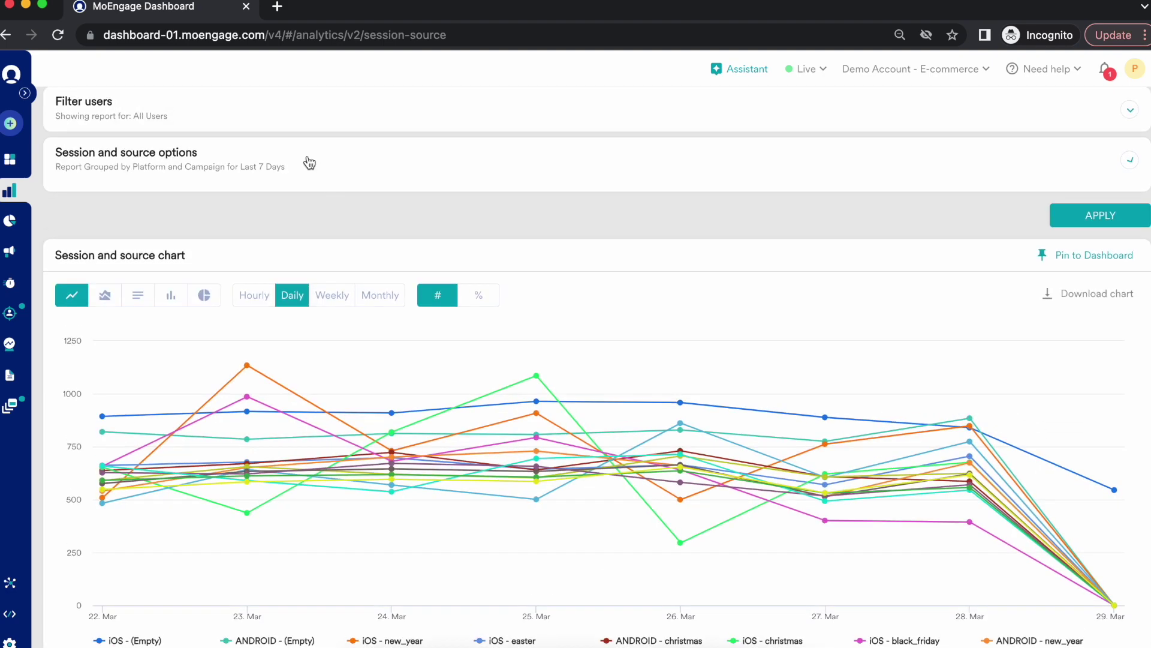
click(306, 164)
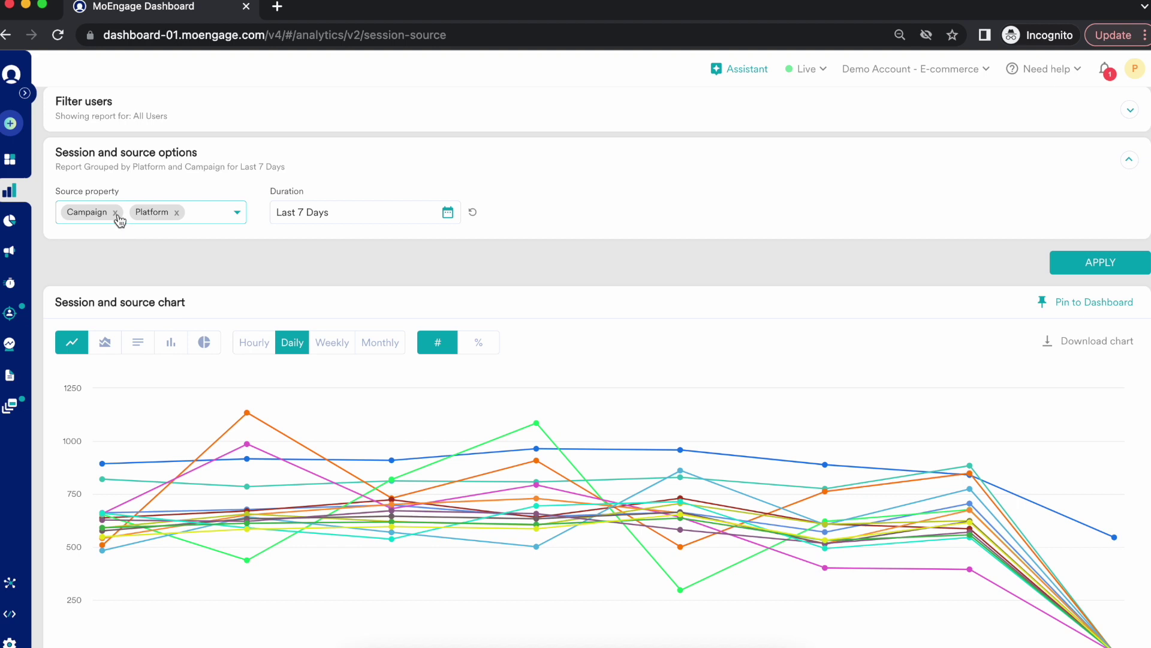
click(119, 219)
click(88, 277)
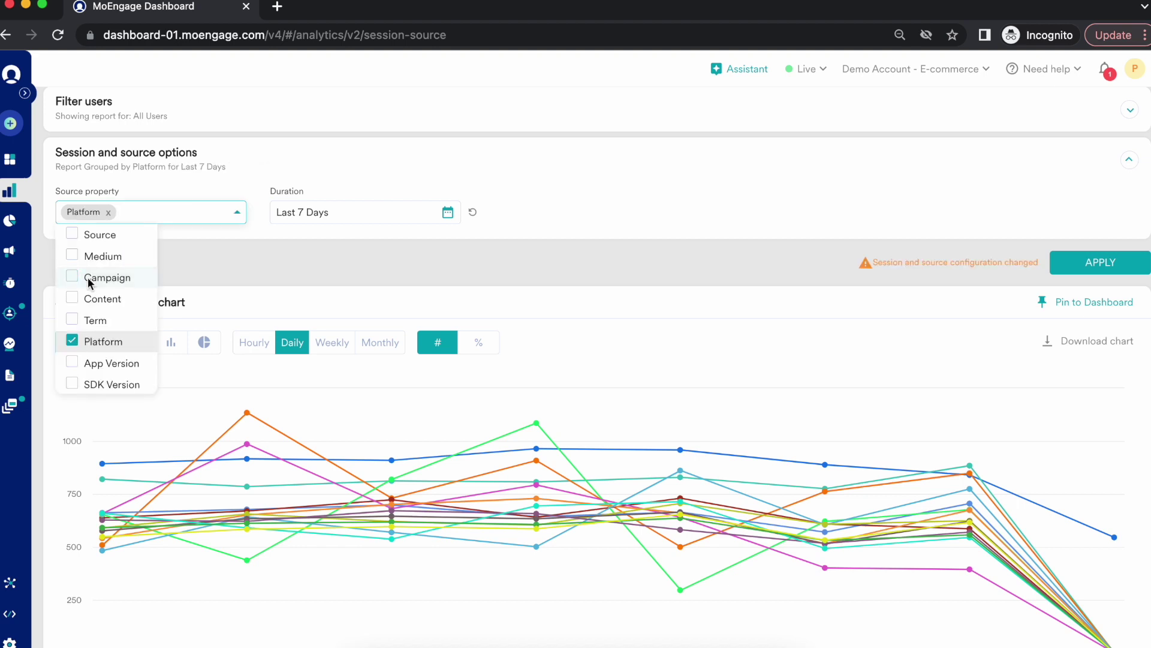
click(1114, 264)
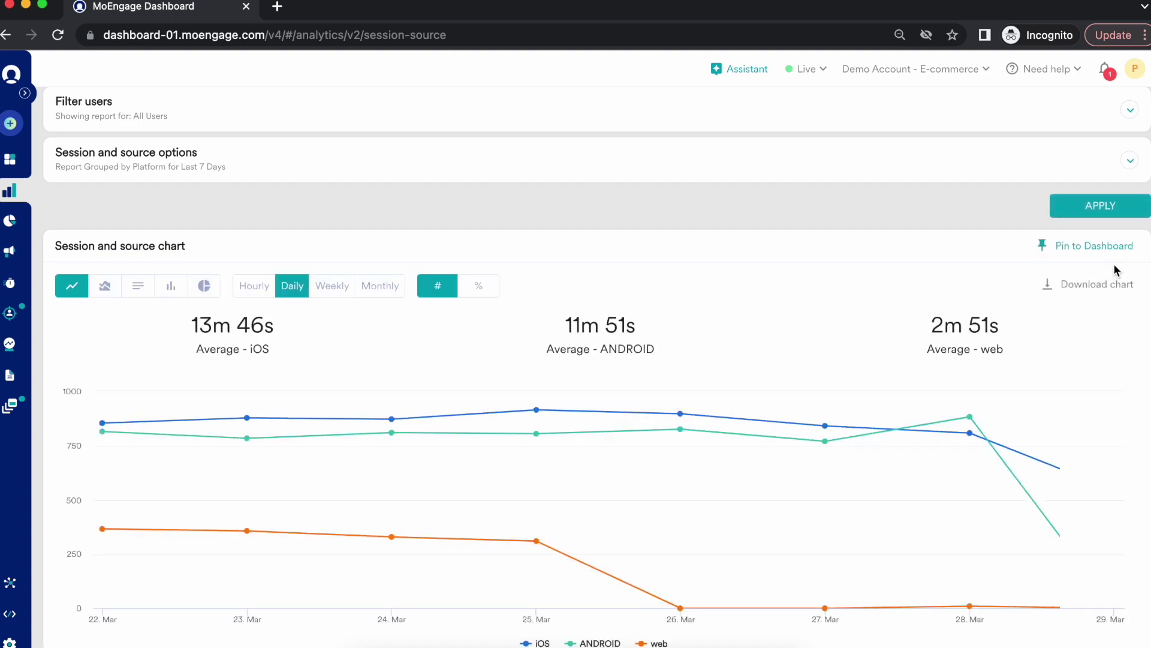
- Examine the daily average session duration for iOS, ANDROID and web in the line chart and the table's dated columns
scroll(1117, 269, down, 5)
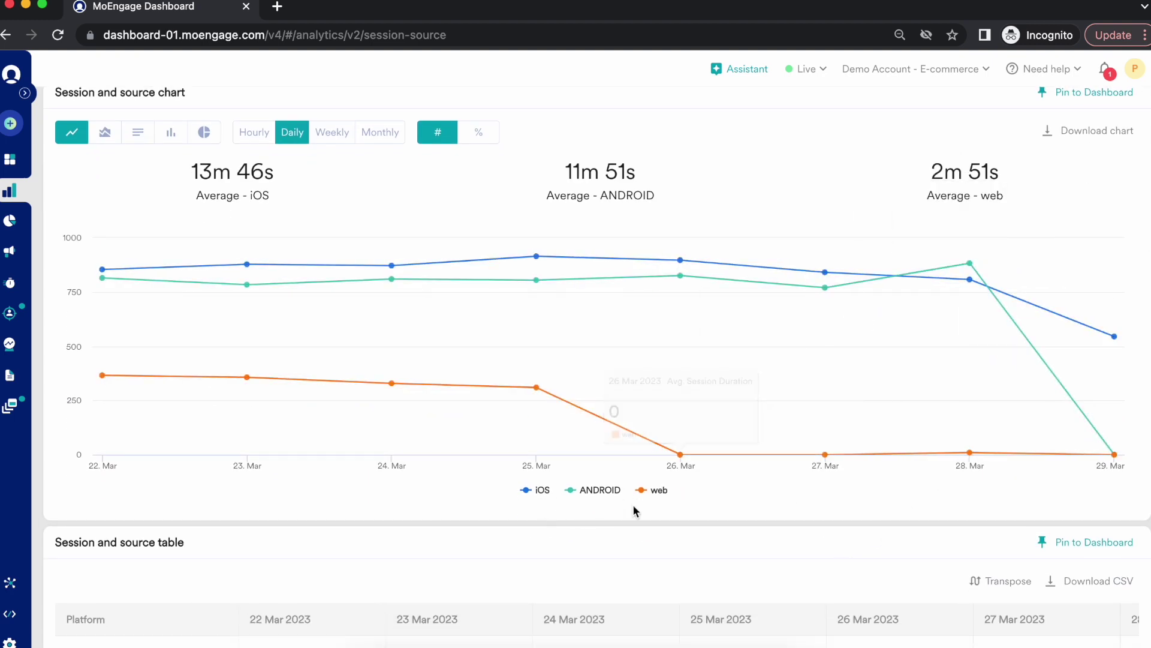
mouse_move(95, 258)
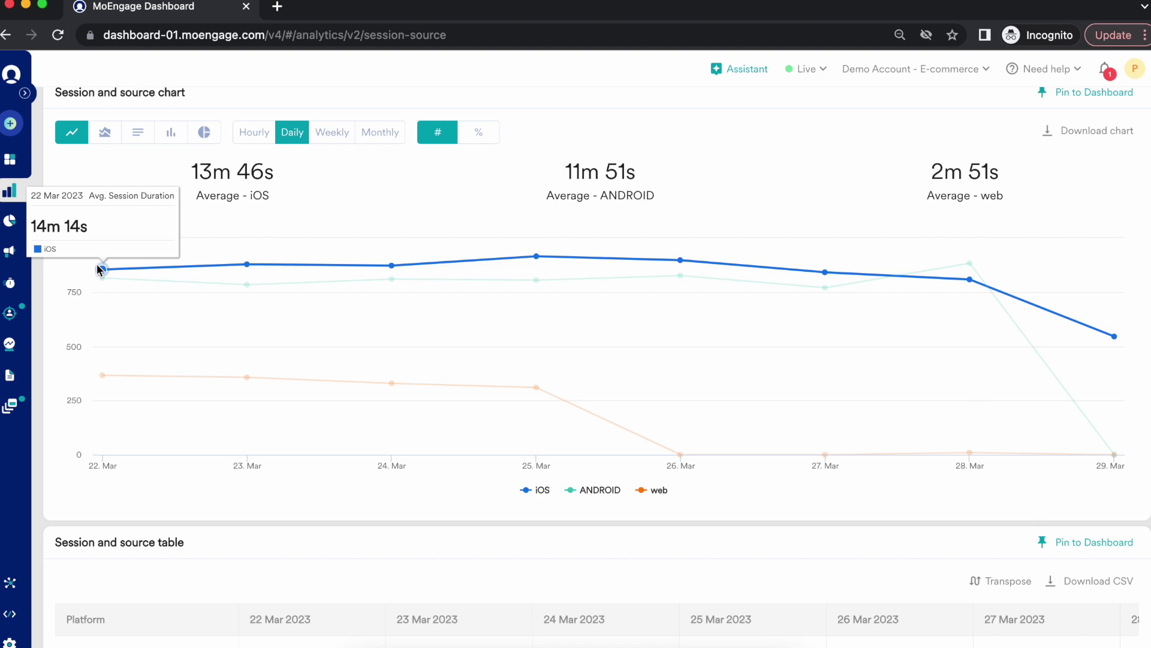
mouse_move(535, 388)
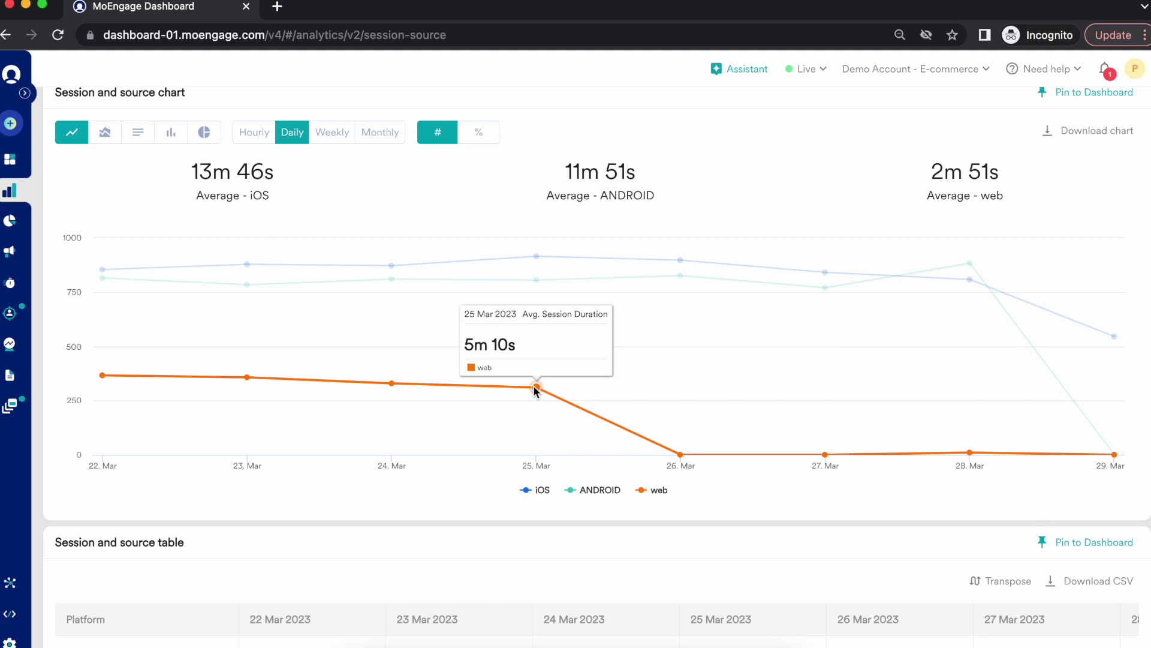
scroll(535, 387, down, 3)
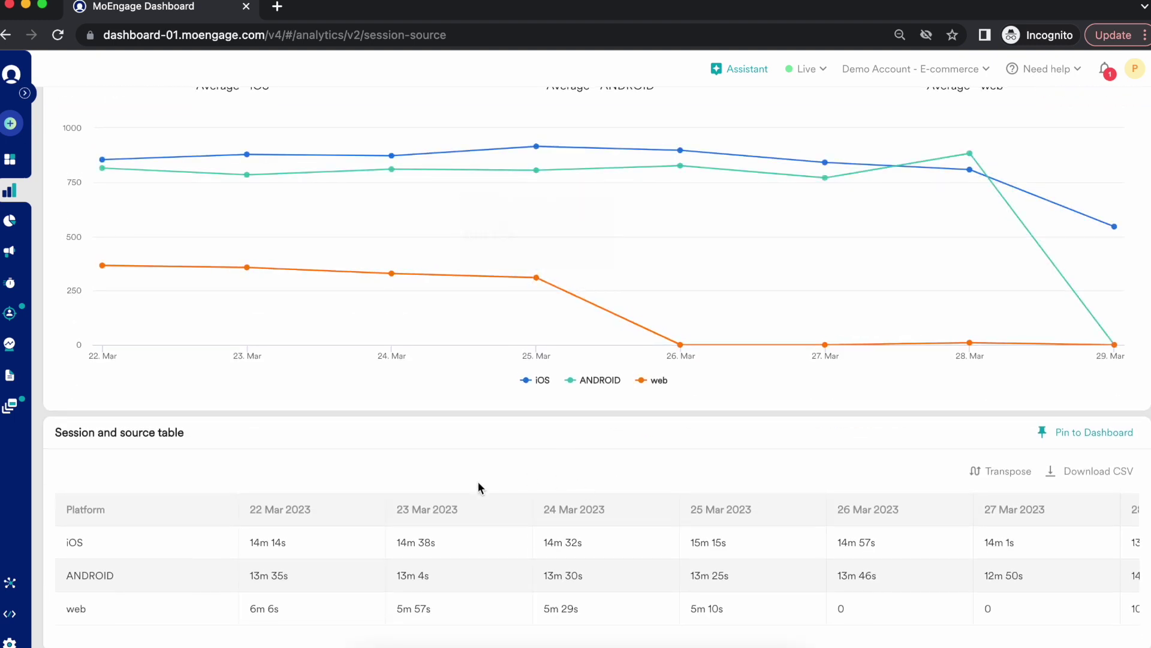
scroll(663, 587, right, 3)
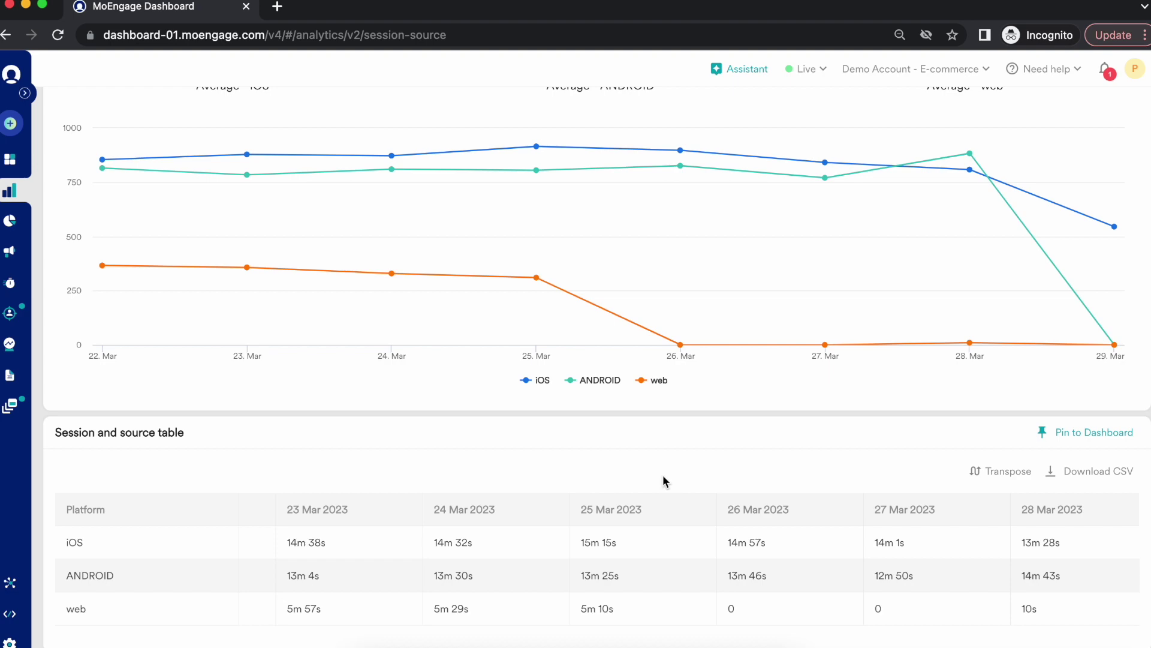
- Set the report type to Avg. Sessions / User, keep Platform as the source property, and apply the settings
scroll(663, 480, up, 6)
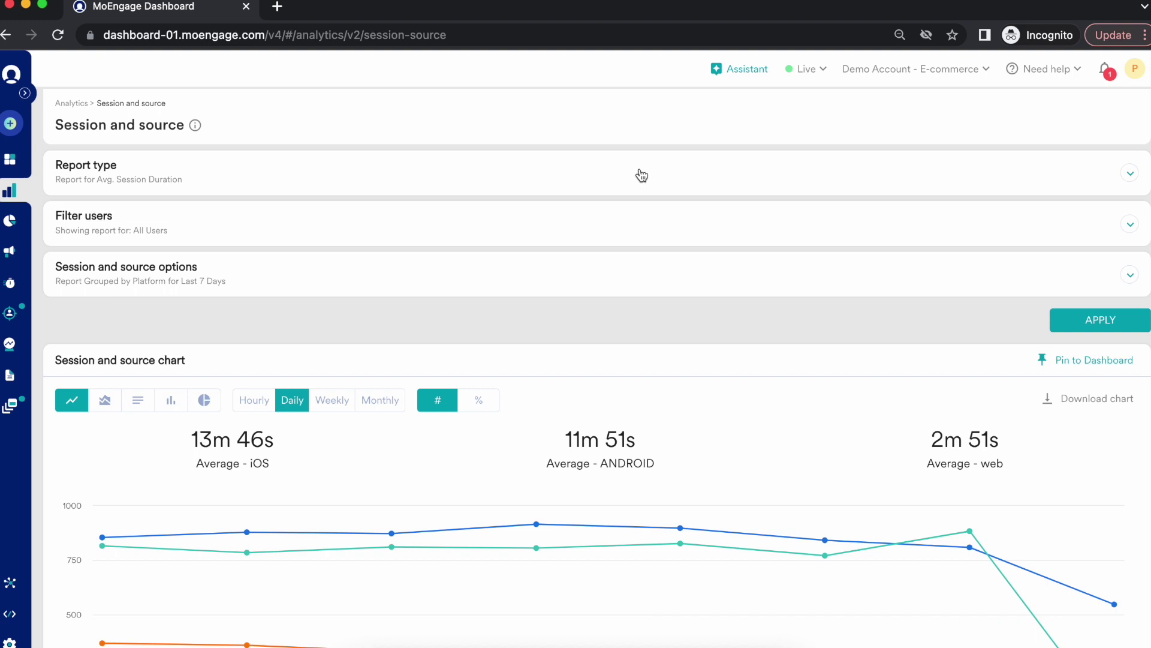
click(641, 175)
click(170, 207)
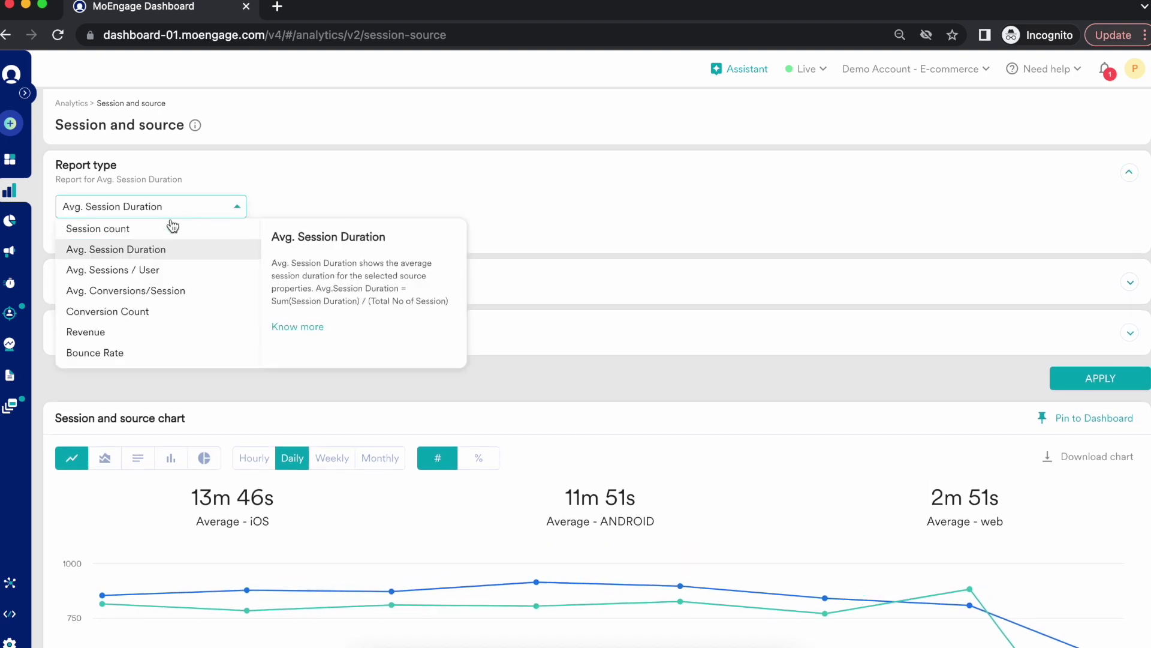
click(165, 269)
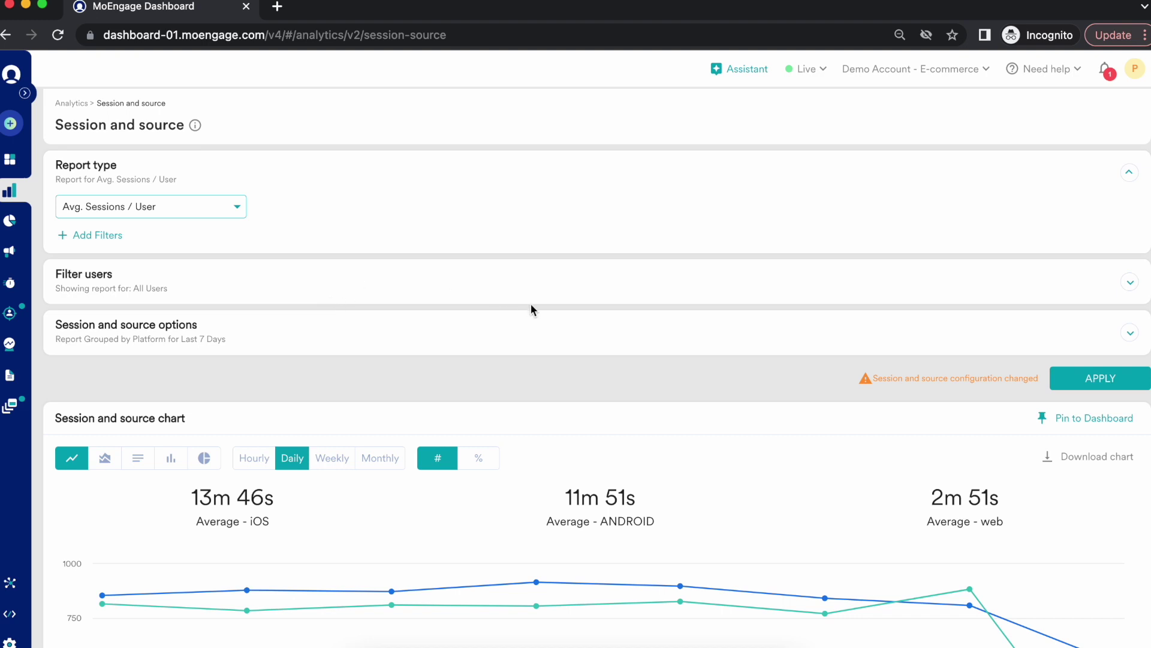
click(519, 343)
click(205, 398)
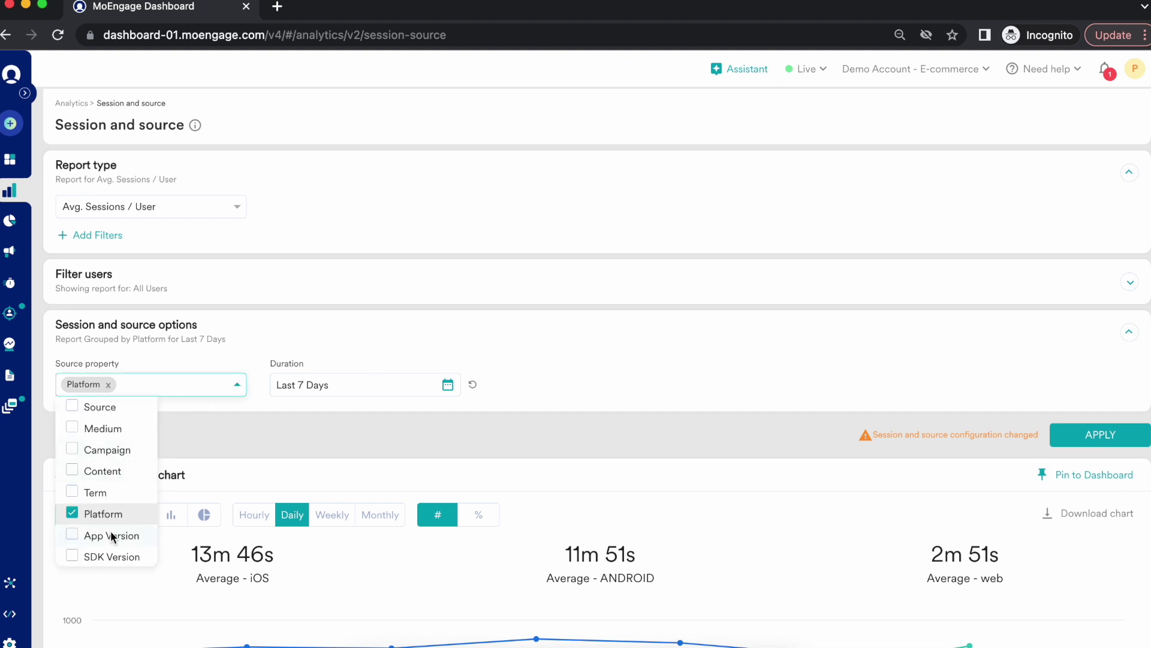
click(1109, 436)
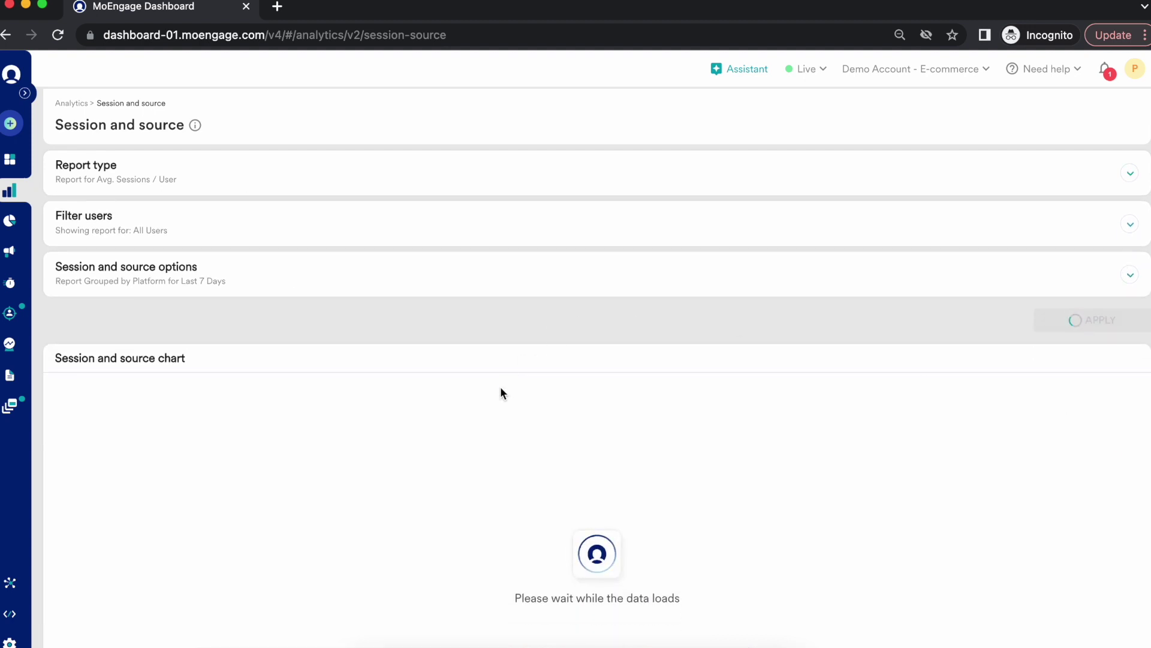
- Examine the daily average sessions per user for each platform in the line chart and the table
scroll(501, 391, down, 4)
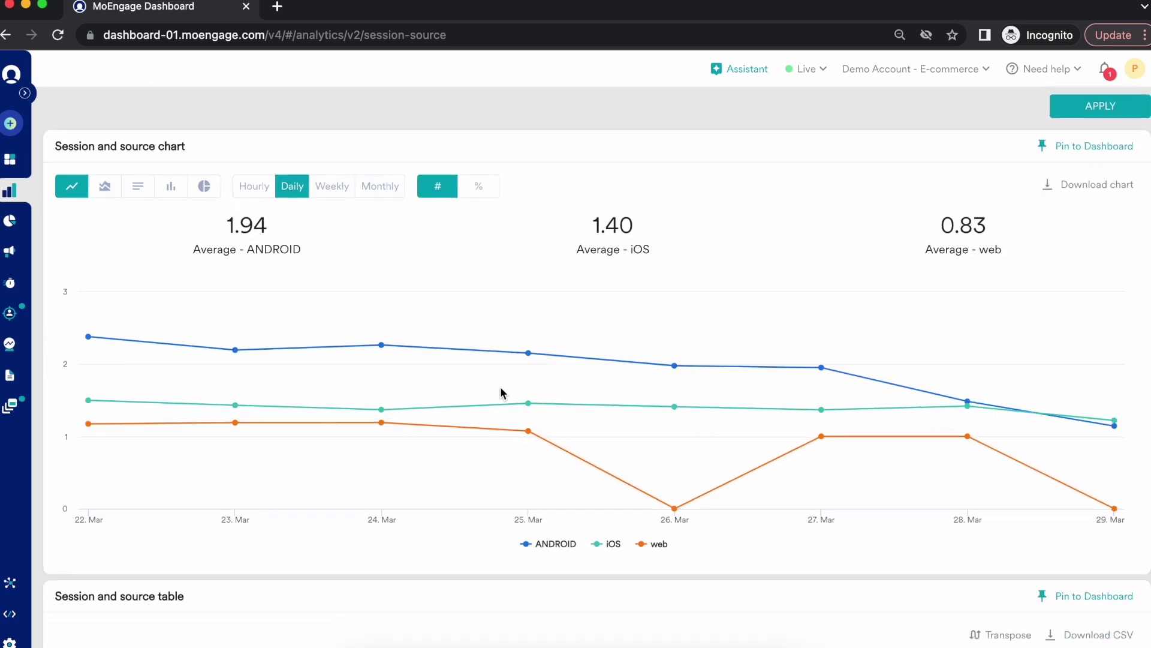
mouse_move(367, 341)
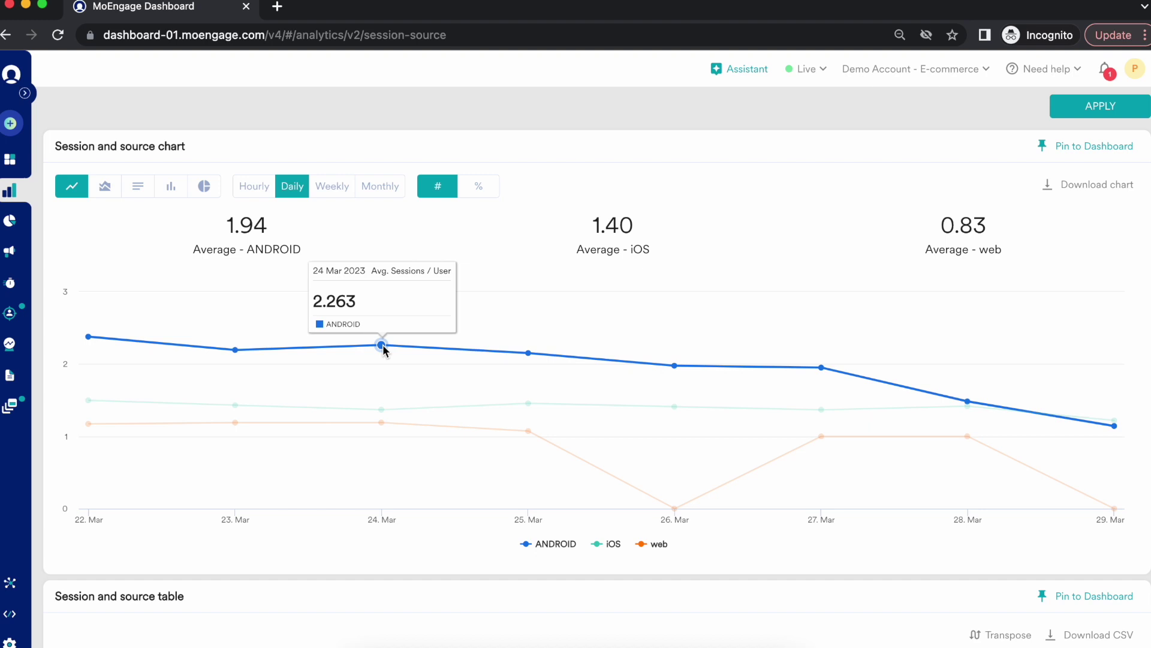
mouse_move(822, 409)
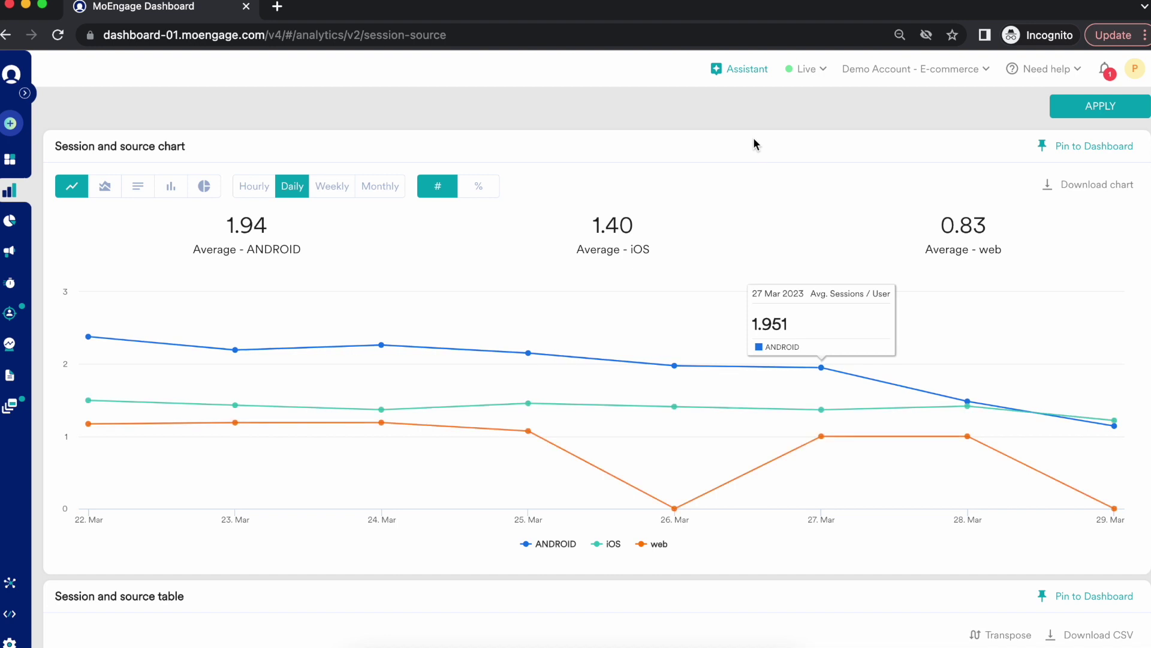
scroll(738, 248, down, 1)
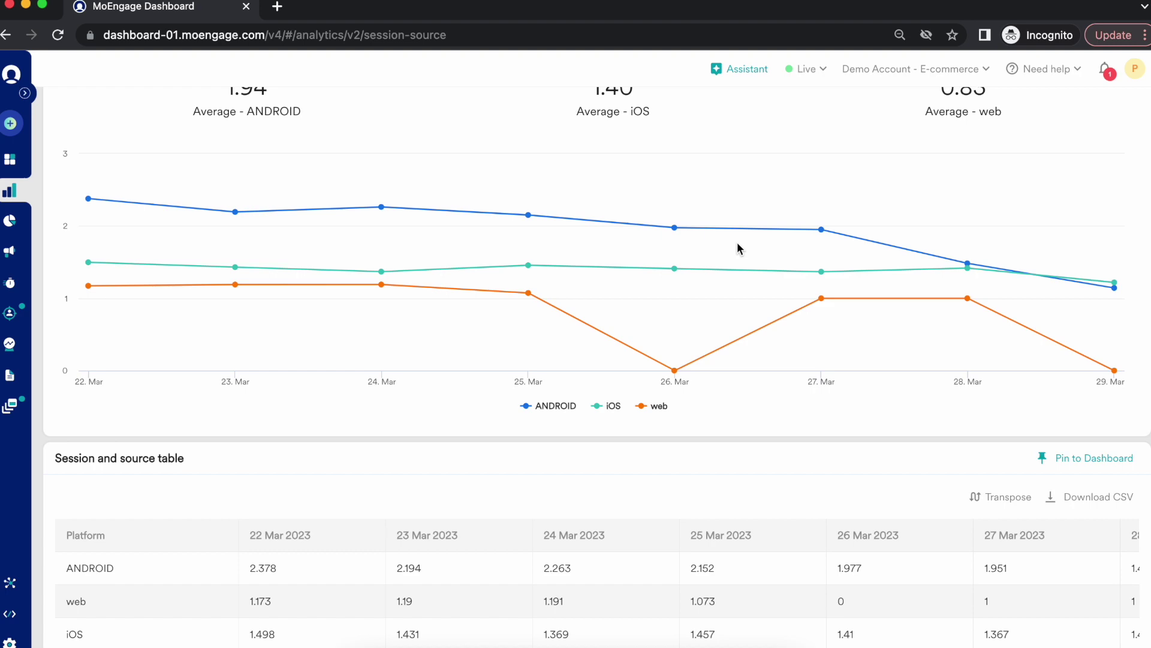
- Set the report type to Avg. Conversions/Session, keep the Platform grouping for the last 7 days, and apply the settings
scroll(739, 249, up, 6)
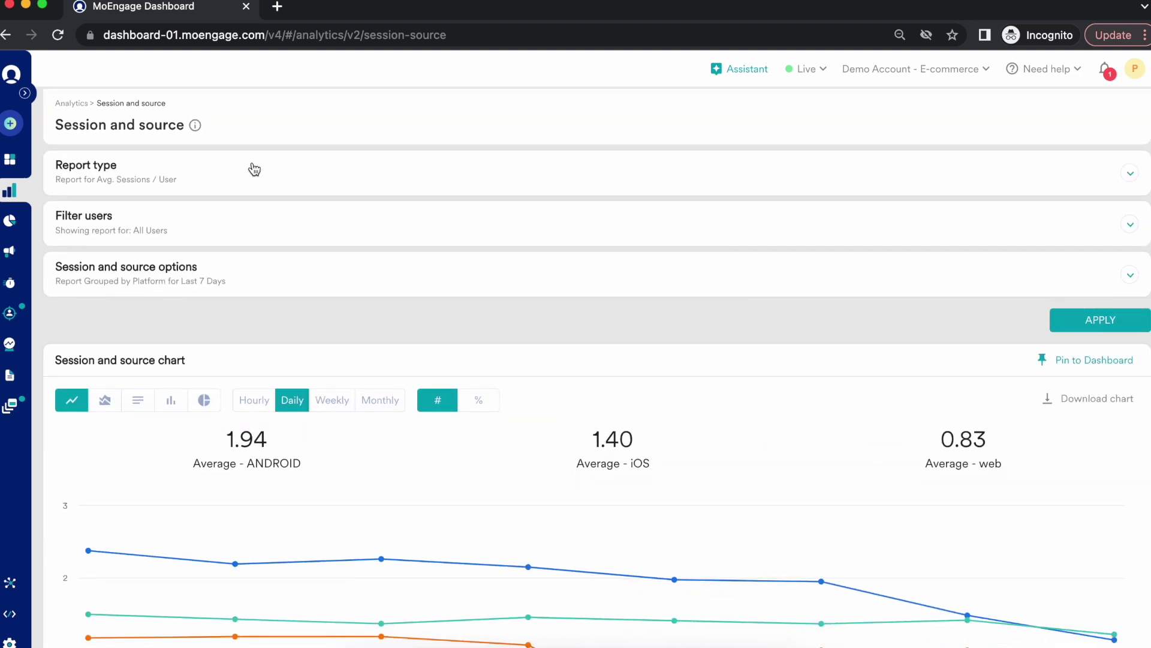
click(253, 170)
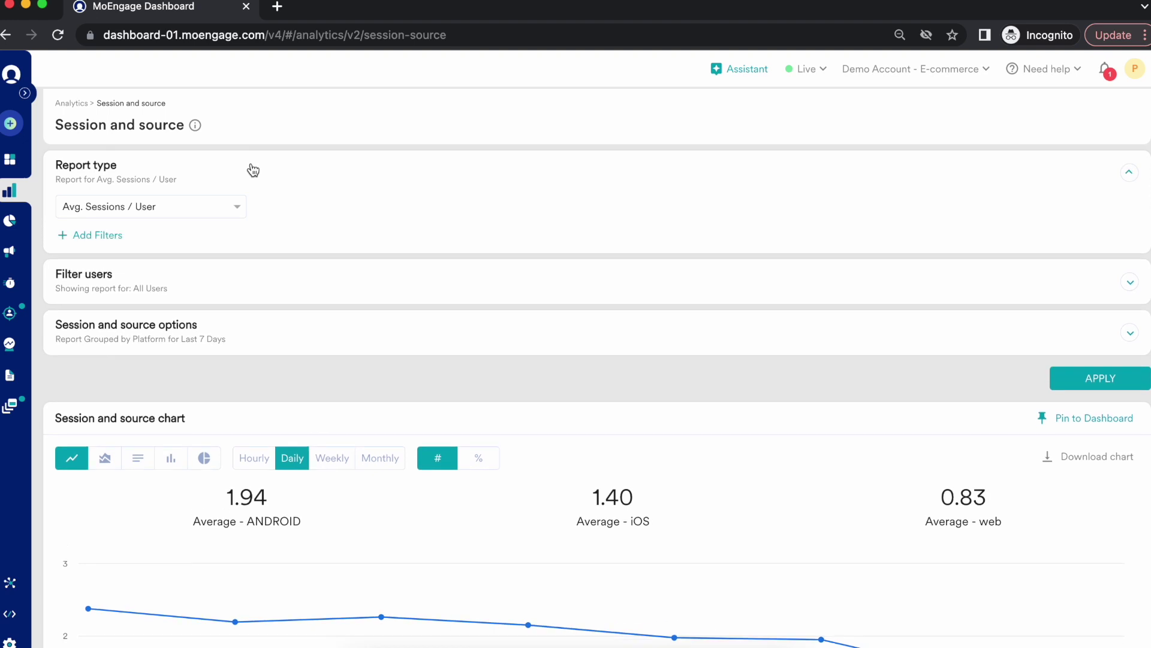
click(226, 197)
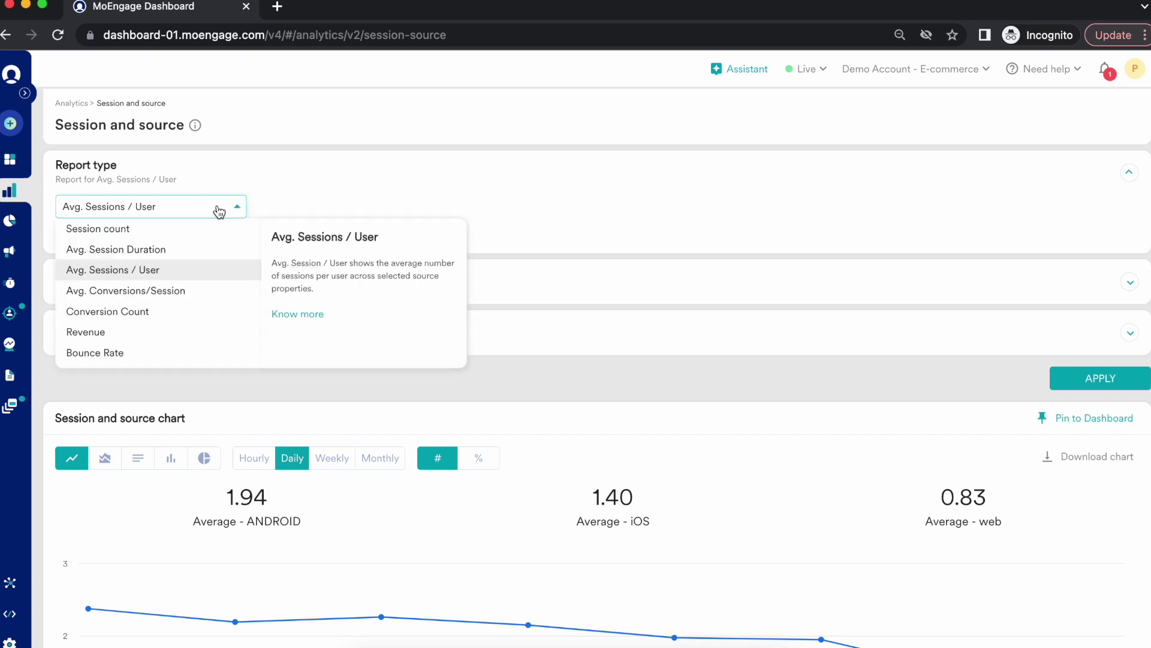
click(174, 290)
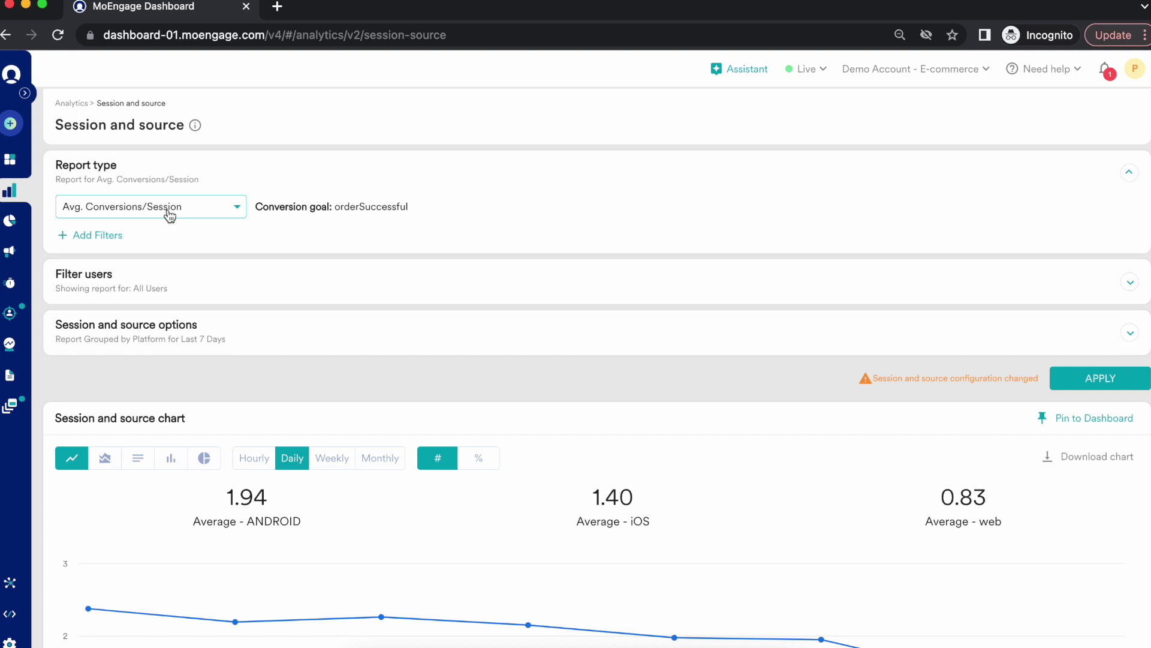
click(184, 328)
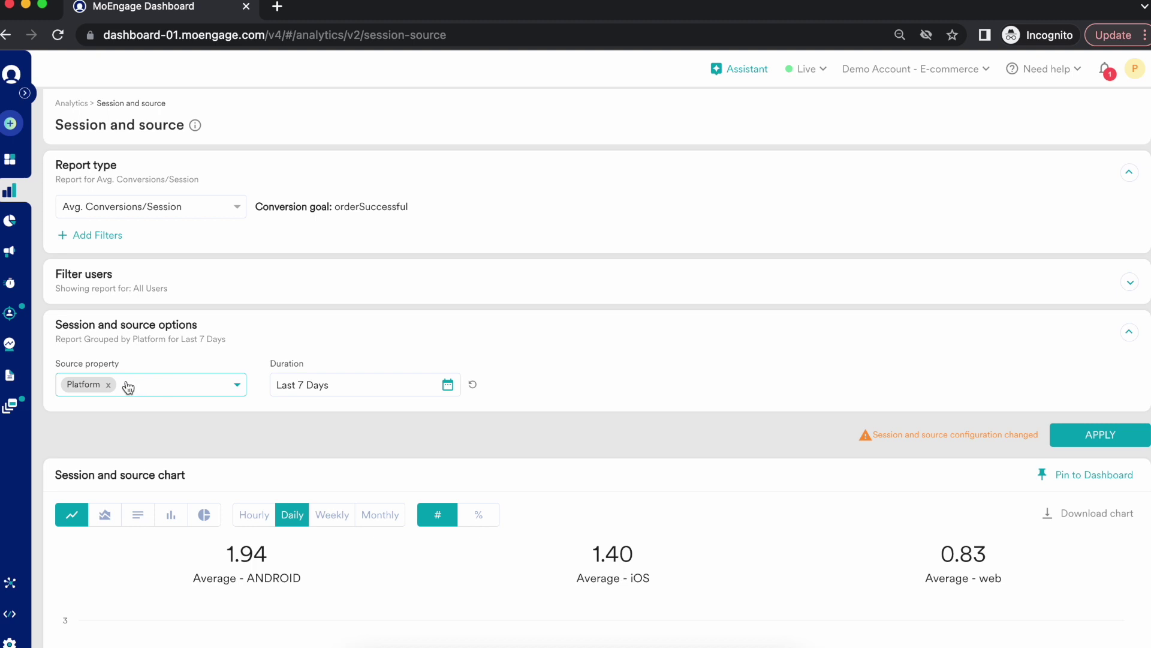
click(1088, 439)
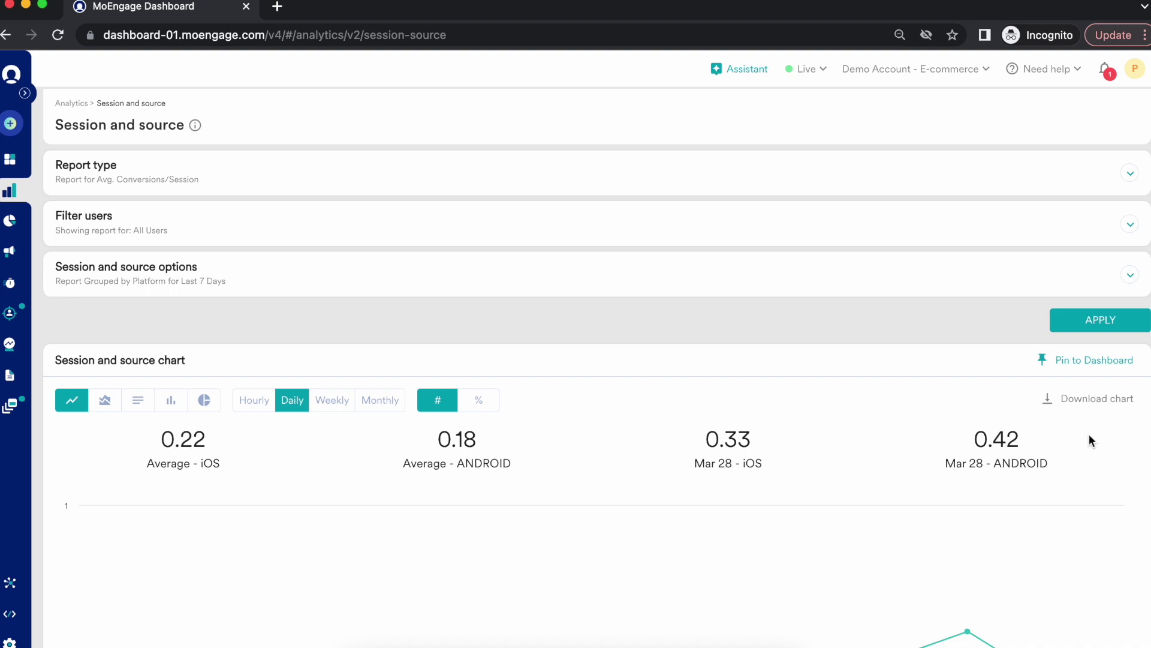
- Examine the daily average conversions per session for iOS and ANDROID in the line chart
scroll(1088, 434, down, 4)
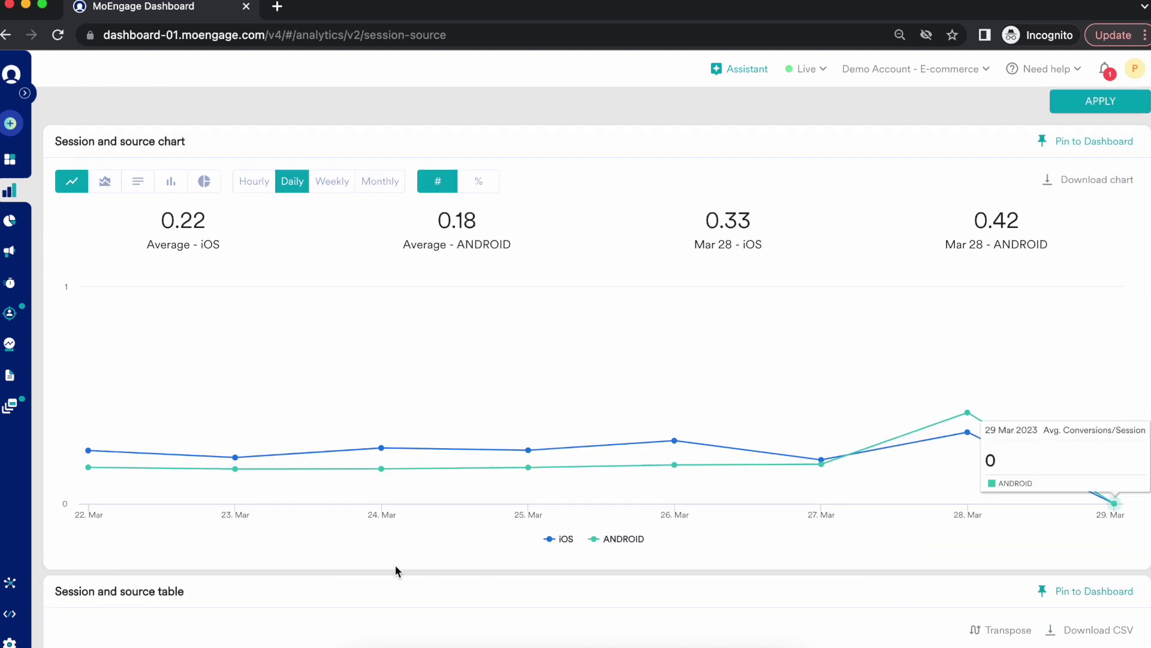
mouse_move(92, 447)
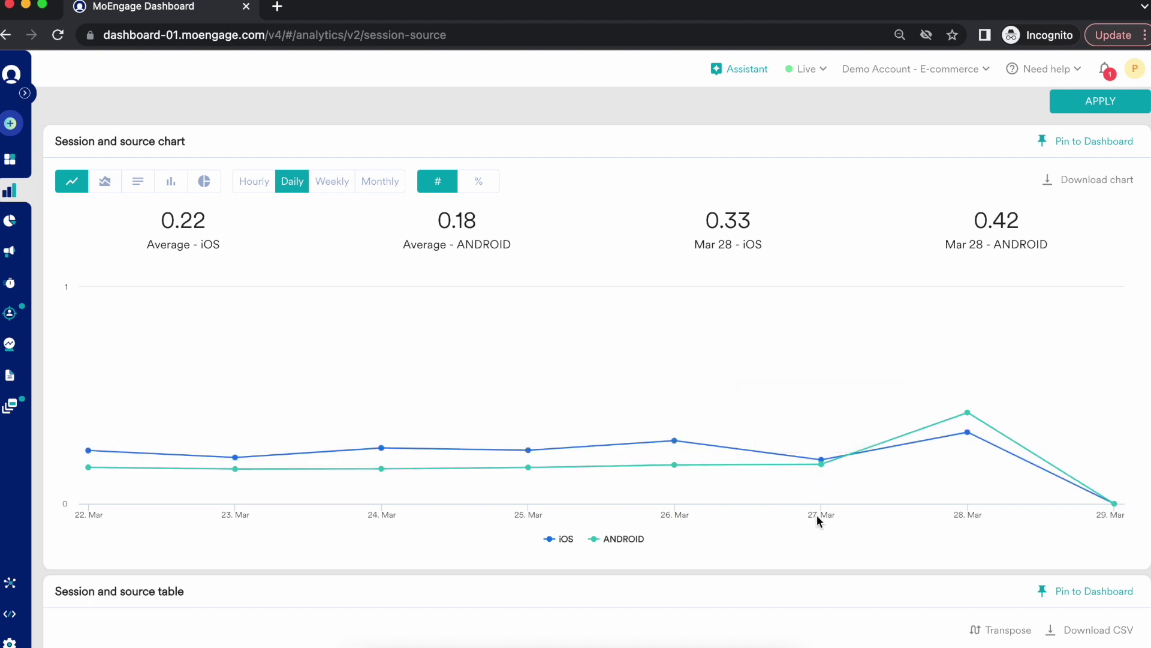
scroll(817, 515, down, 1)
scroll(816, 514, down, 1)
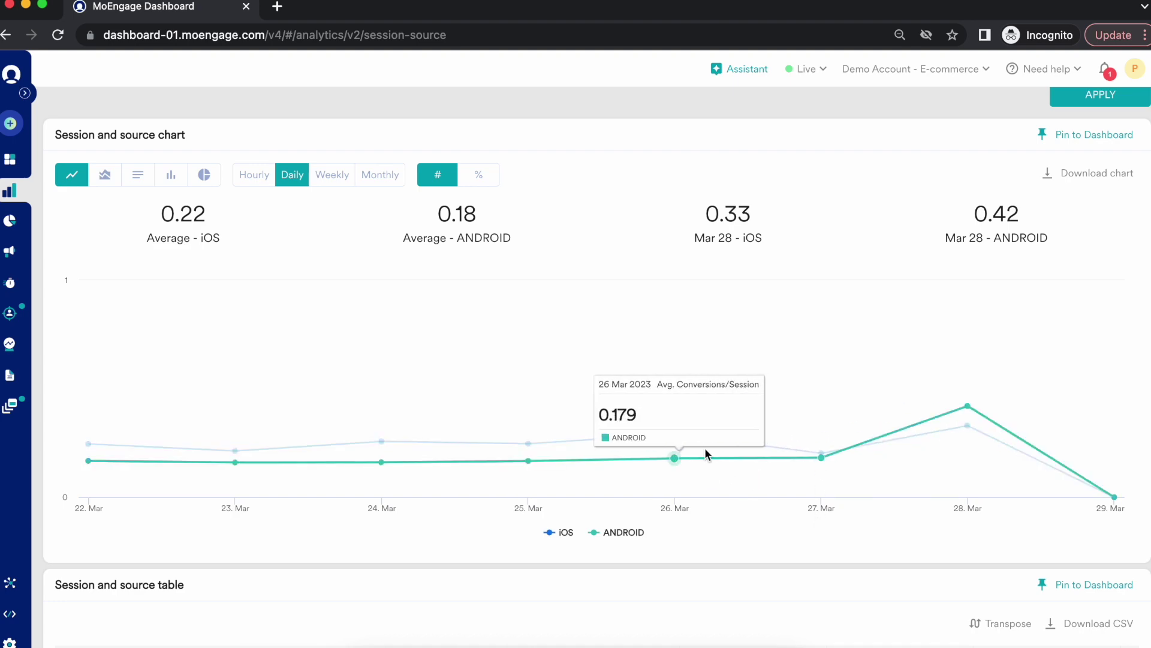
- Change the report type to Conversion Count
scroll(732, 349, up, 4)
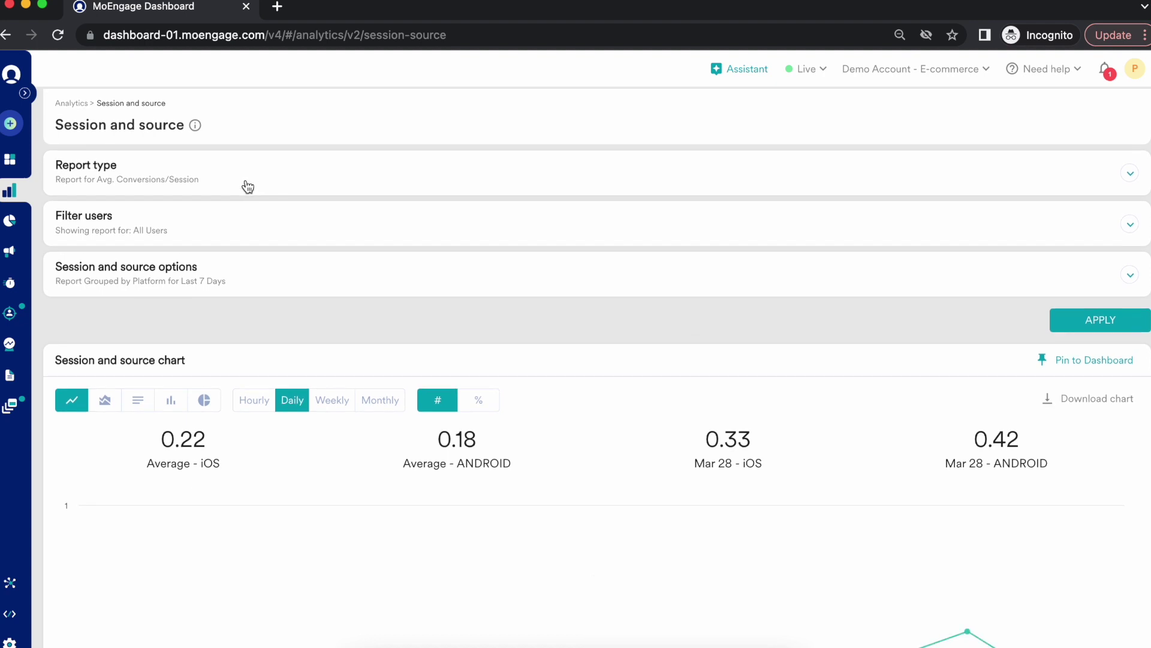
click(247, 186)
click(230, 211)
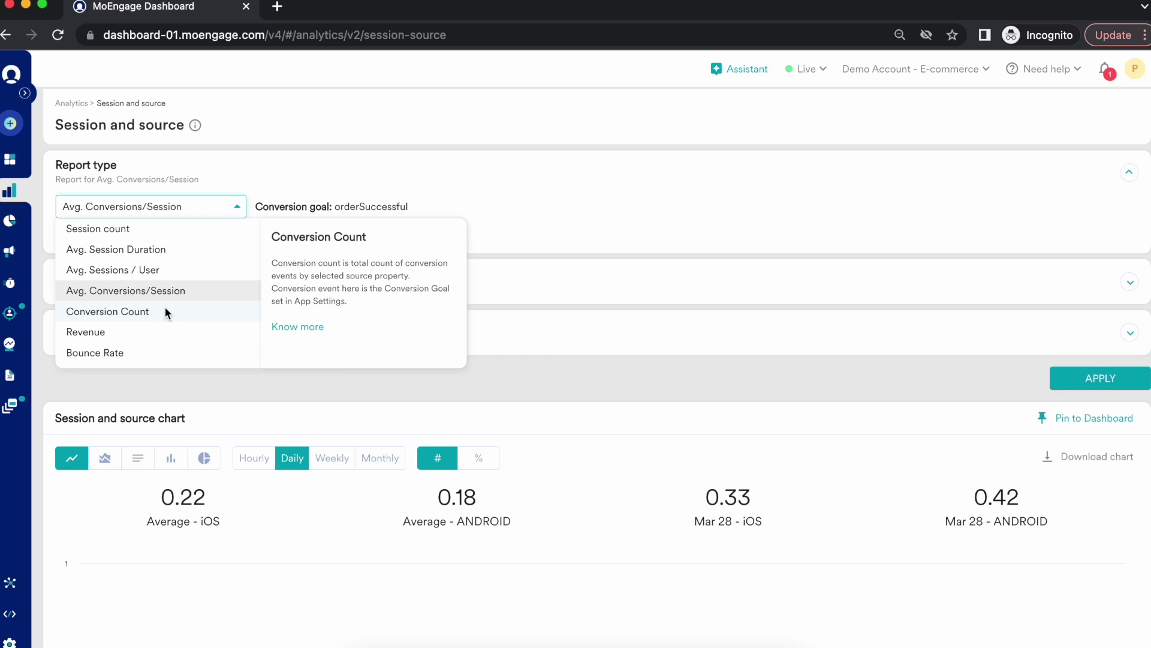
click(166, 311)
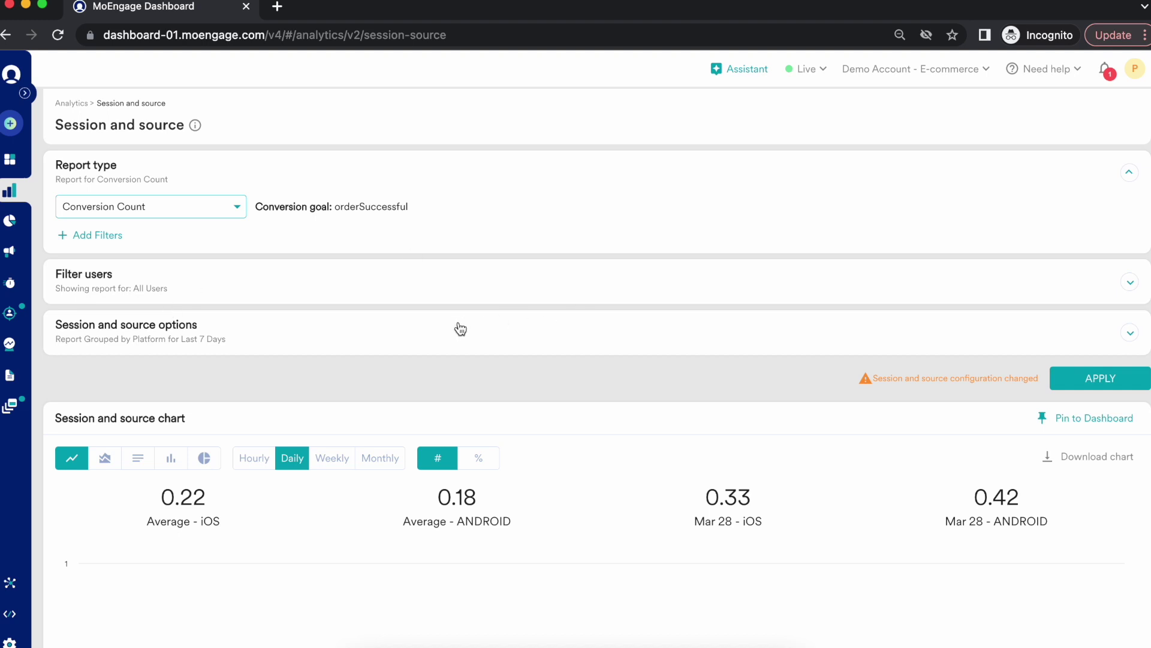
- Replace Platform with Source as the source property, keep the Last 7 Days duration, and apply the settings
click(183, 334)
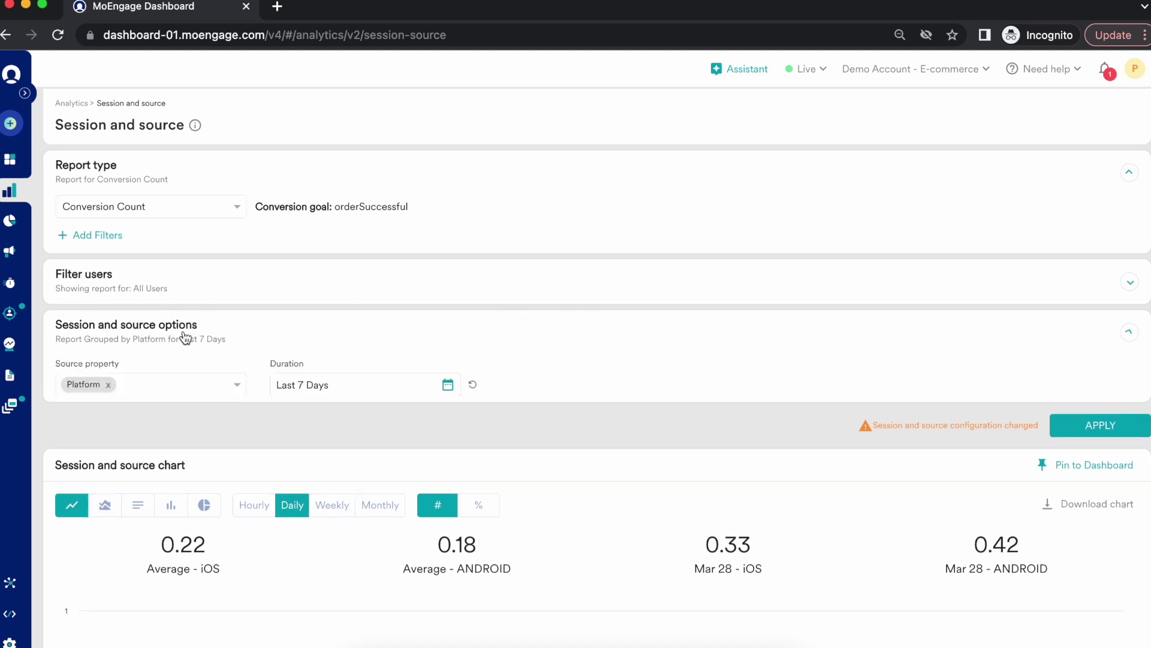
click(149, 391)
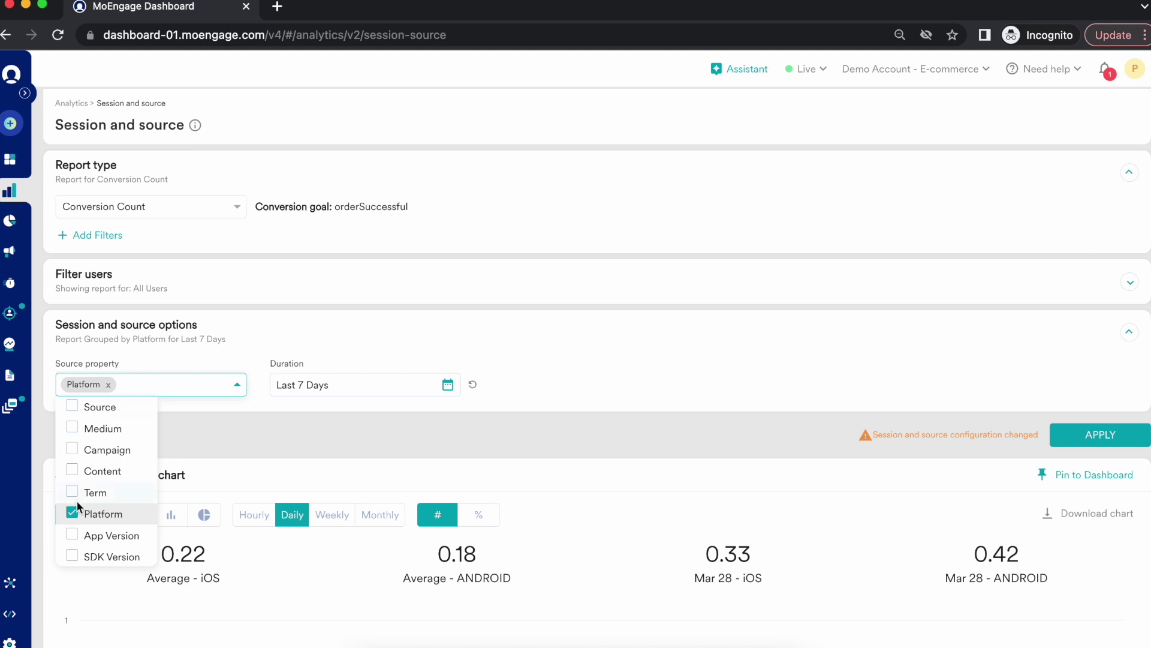
click(73, 408)
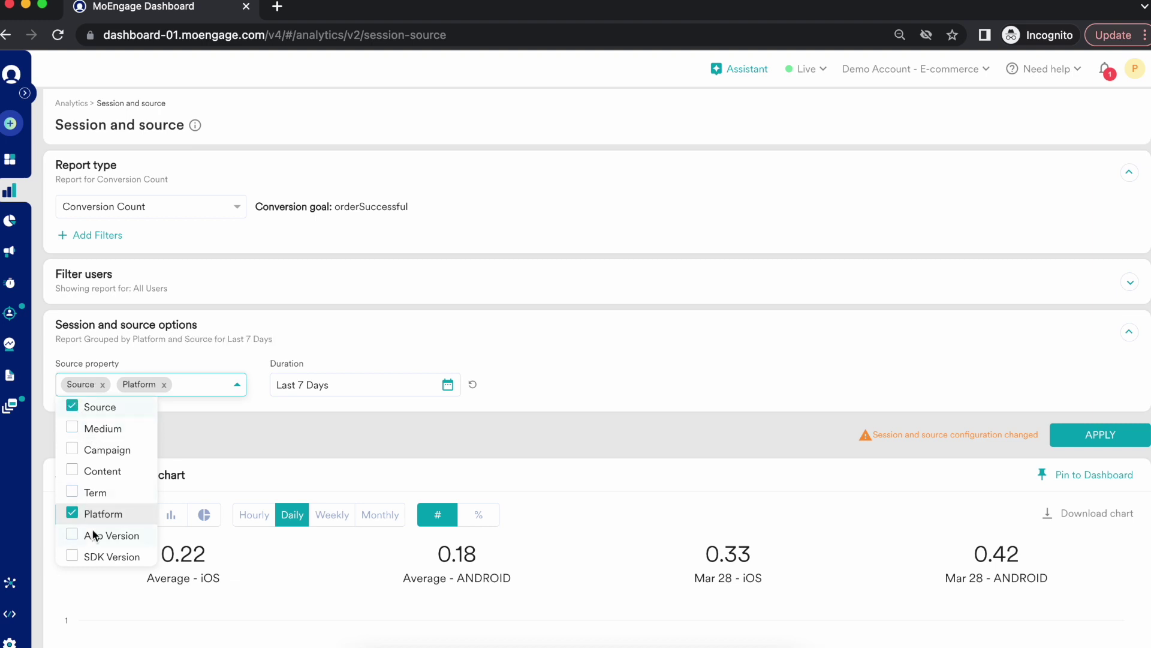
click(75, 515)
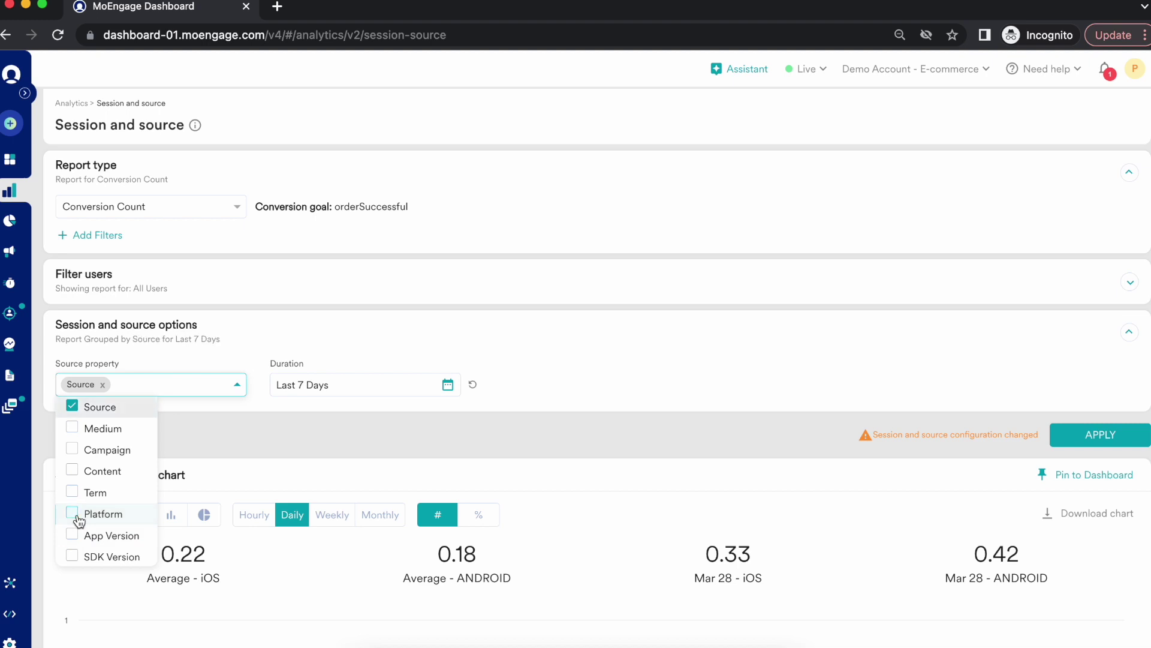
click(1070, 437)
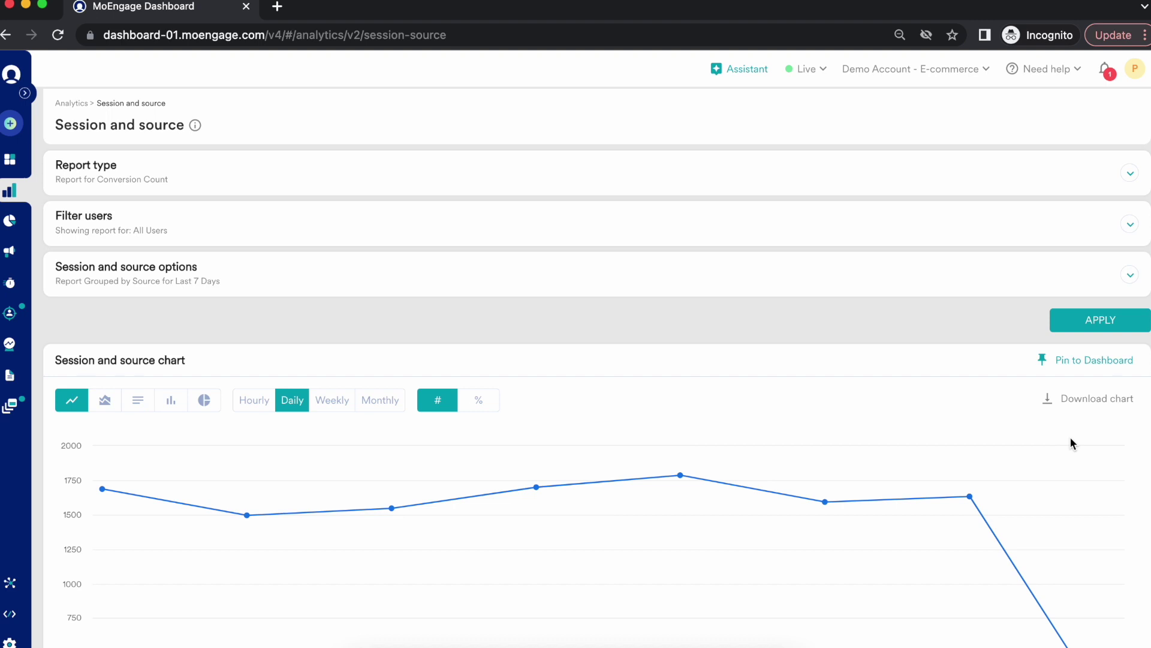
- Examine the daily conversion counts for each traffic source in the line chart and the session and source table
scroll(1069, 436, down, 3)
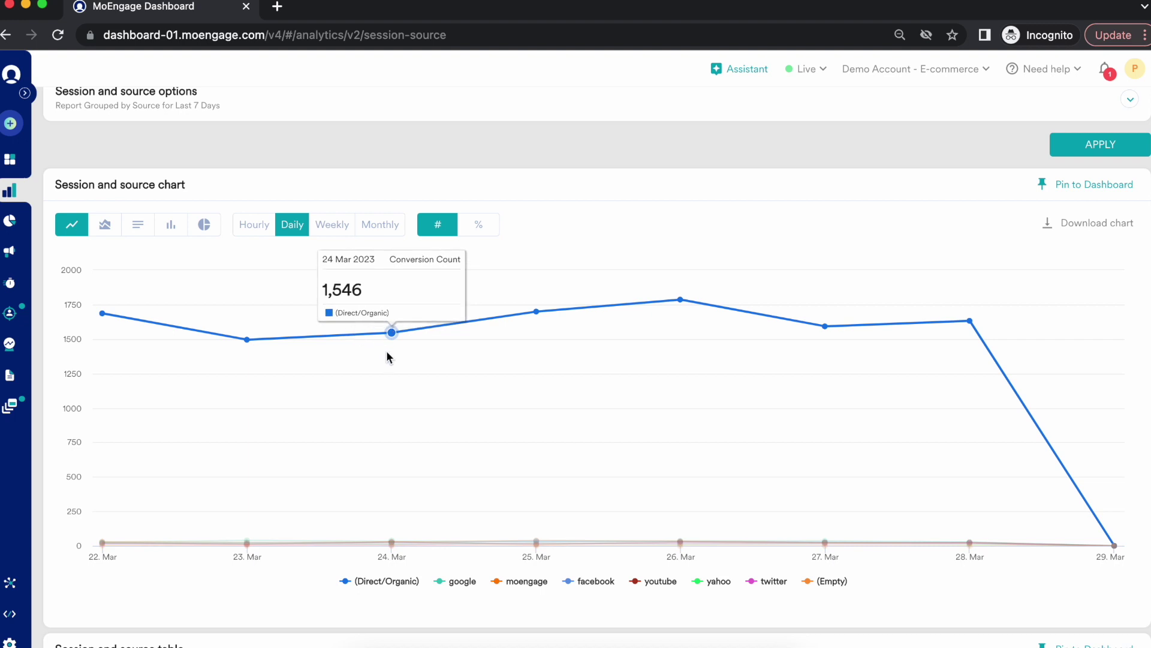
scroll(428, 498, down, 2)
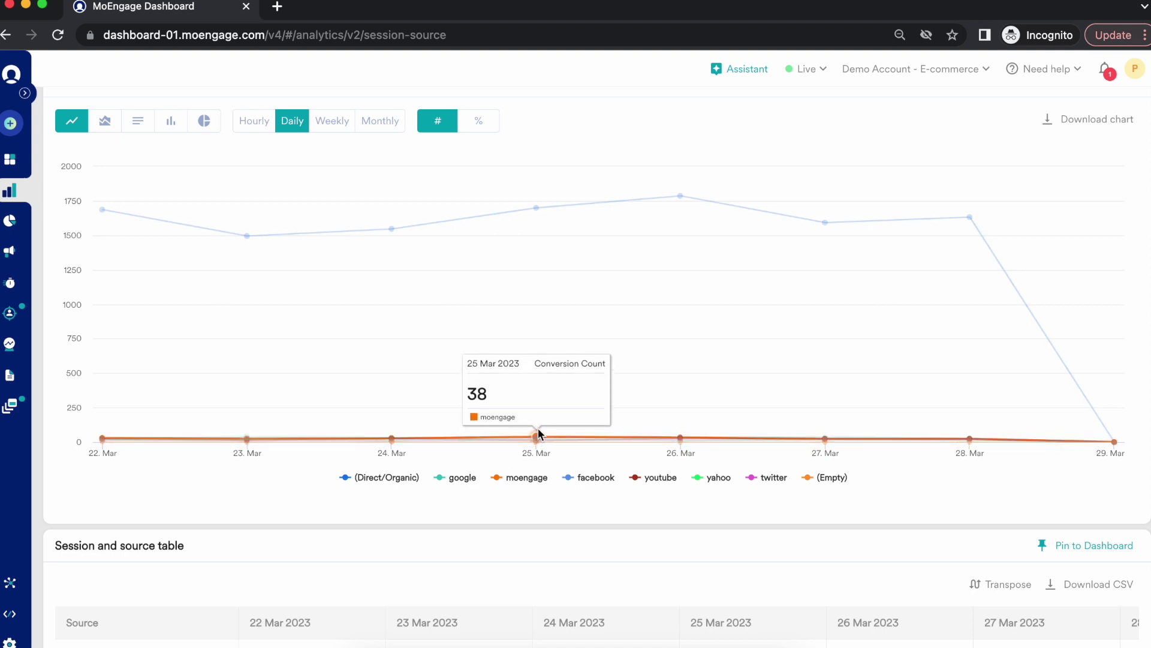
scroll(537, 431, down, 3)
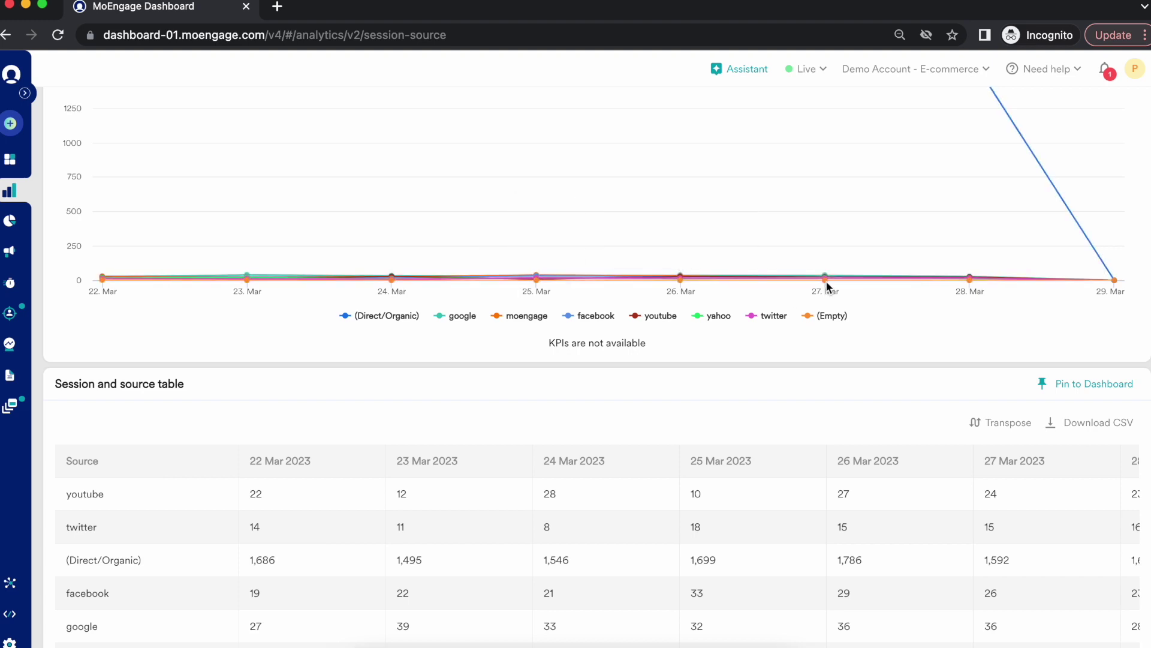
mouse_move(826, 277)
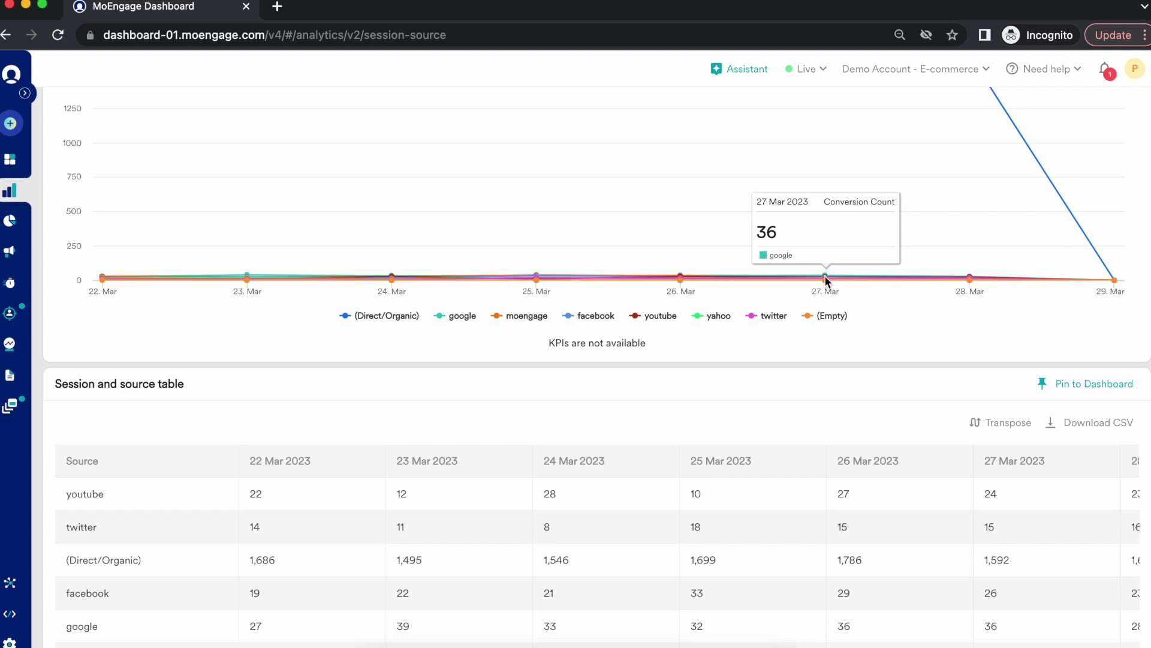
scroll(661, 514, down, 2)
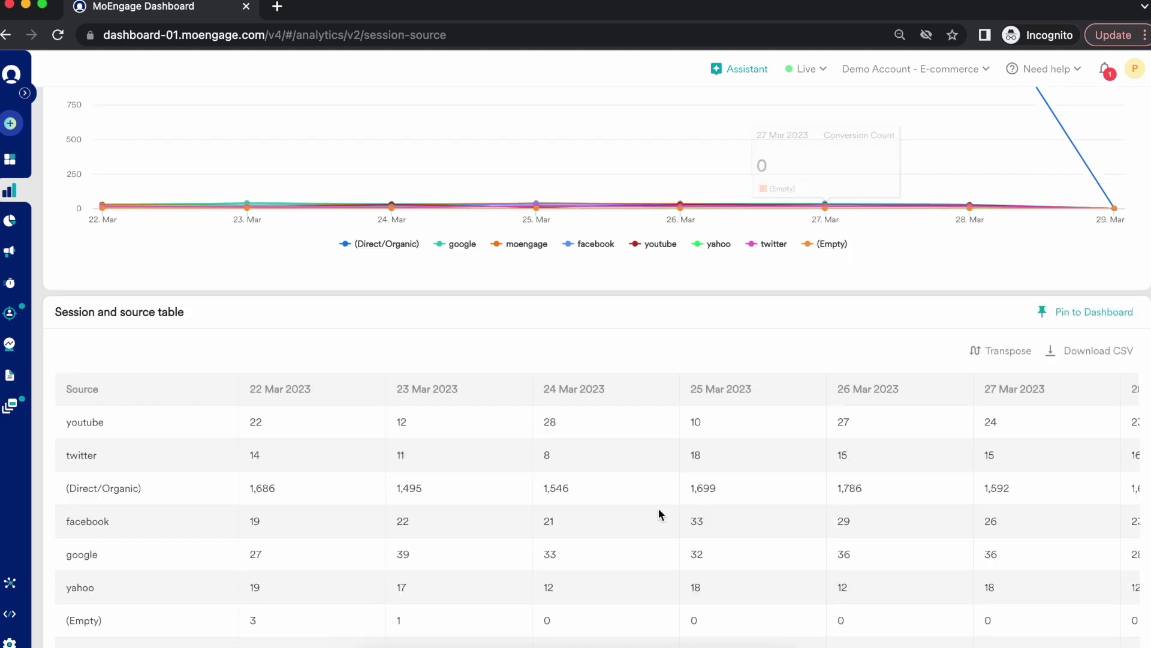
scroll(390, 431, up, 3)
scroll(389, 431, up, 5)
mouse_move(322, 404)
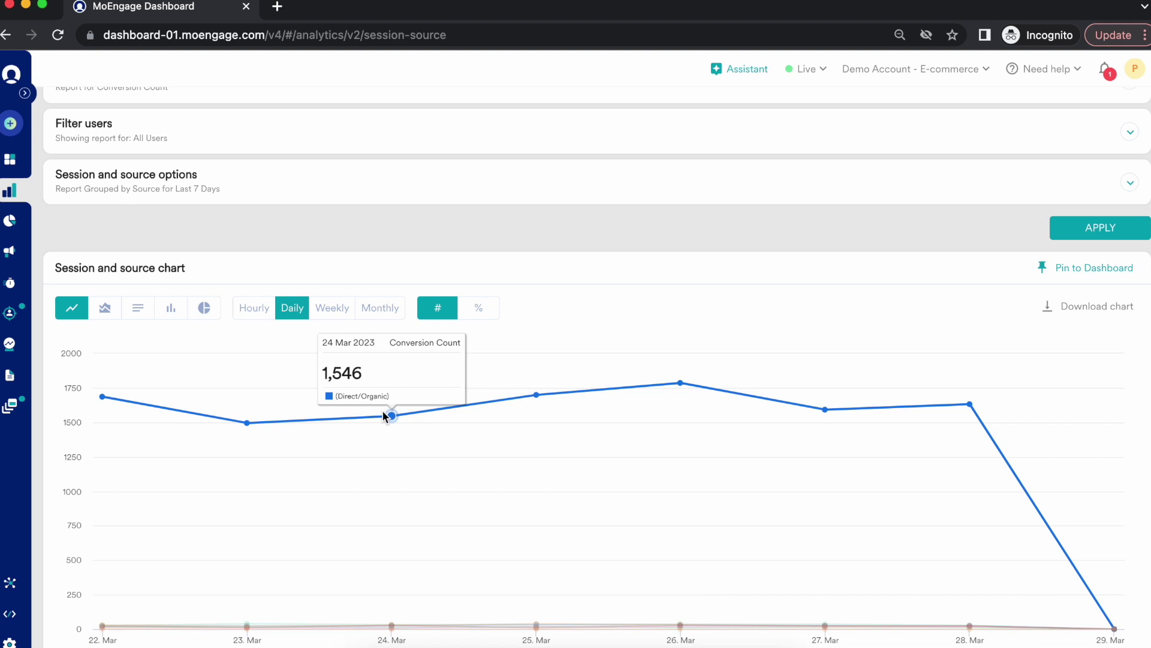
scroll(384, 415, down, 1)
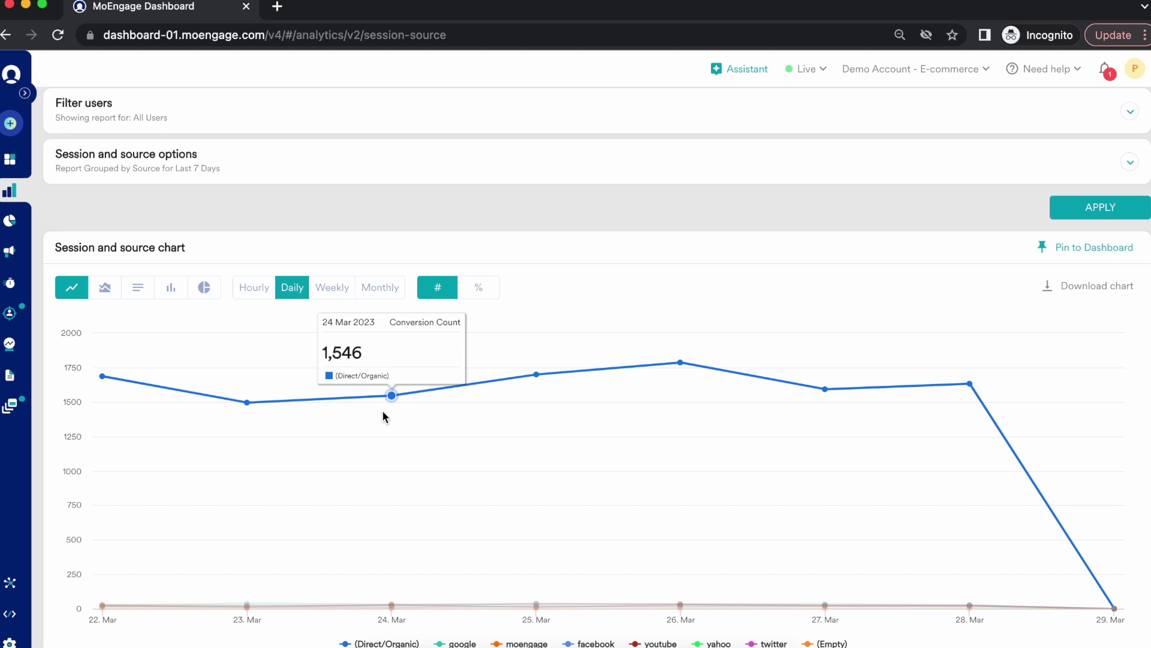
- Regroup the Conversion Count report by Platform instead of Source, apply the settings, and inspect the daily line chart
click(305, 172)
click(167, 225)
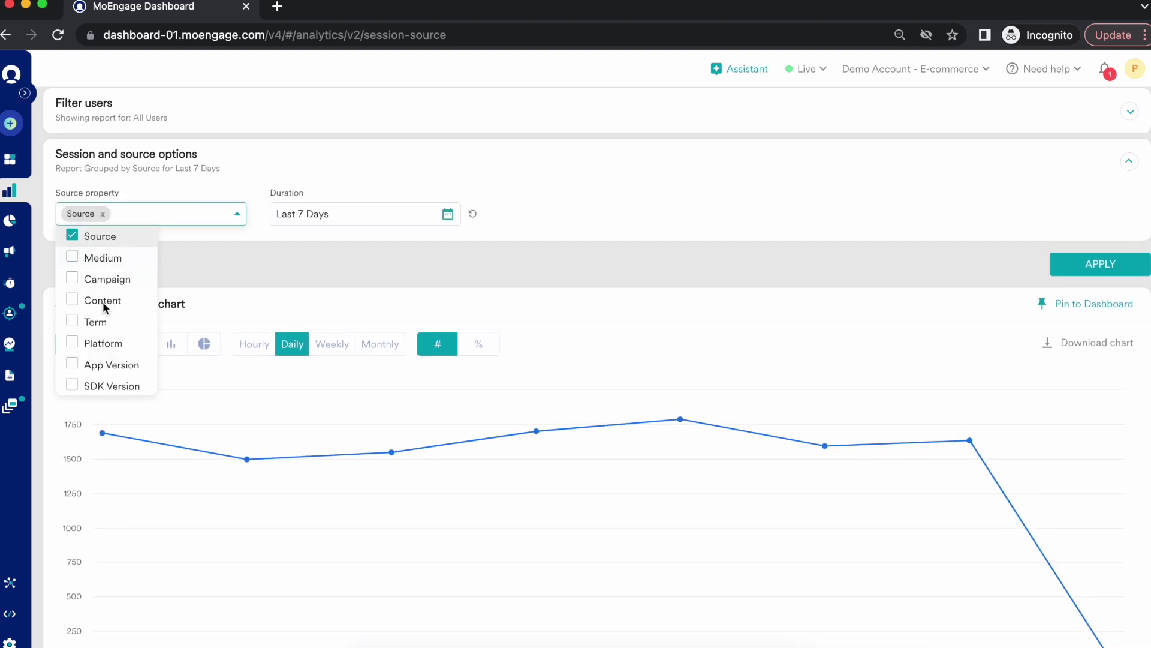
click(86, 343)
click(105, 218)
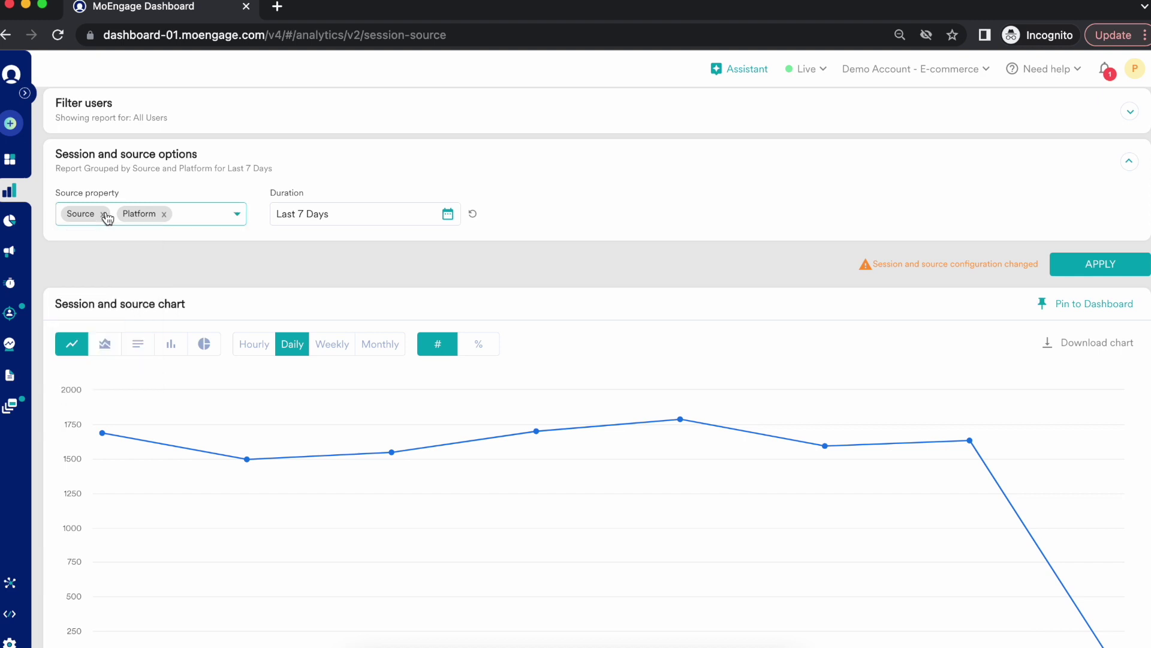
click(106, 216)
click(103, 214)
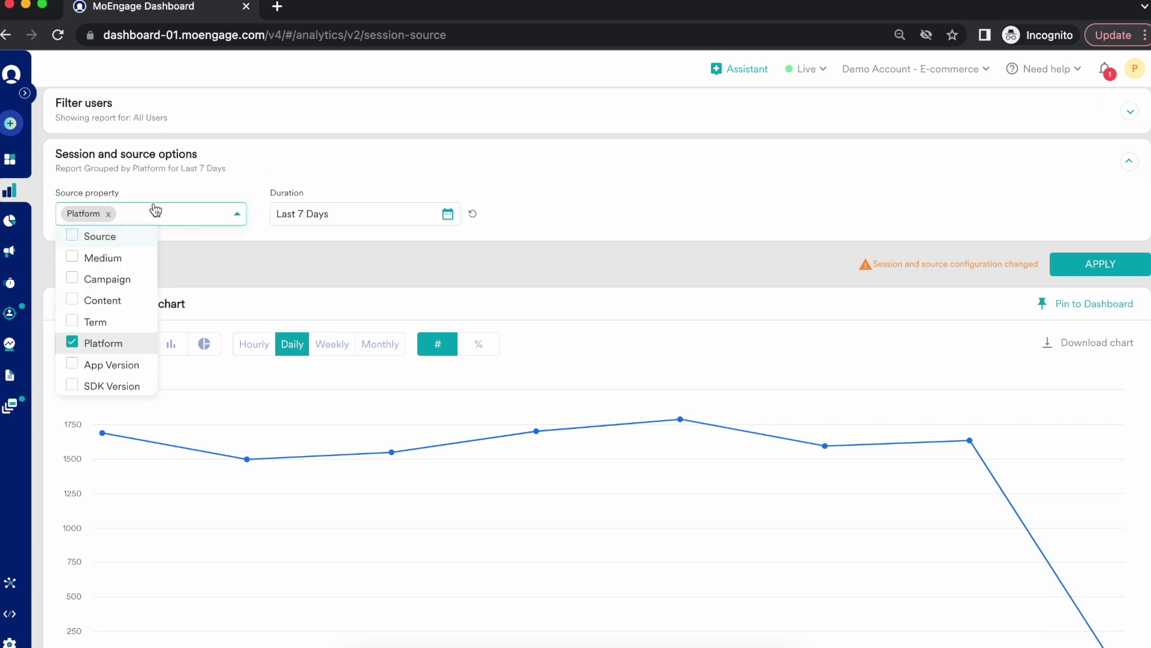
click(1127, 271)
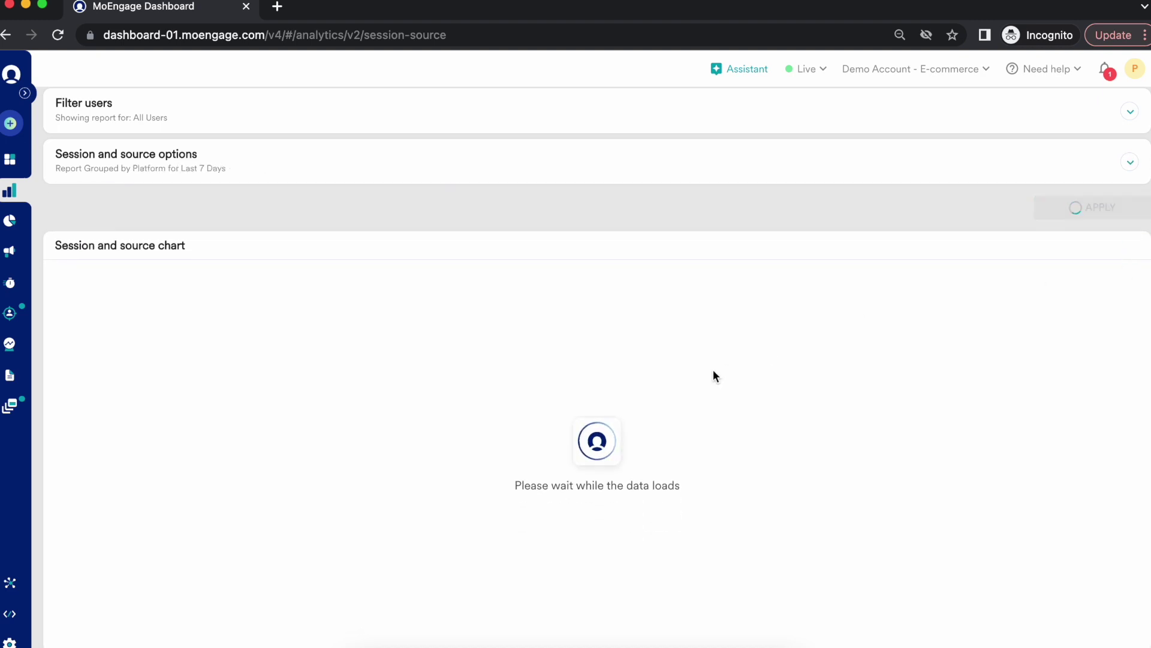
scroll(714, 376, down, 3)
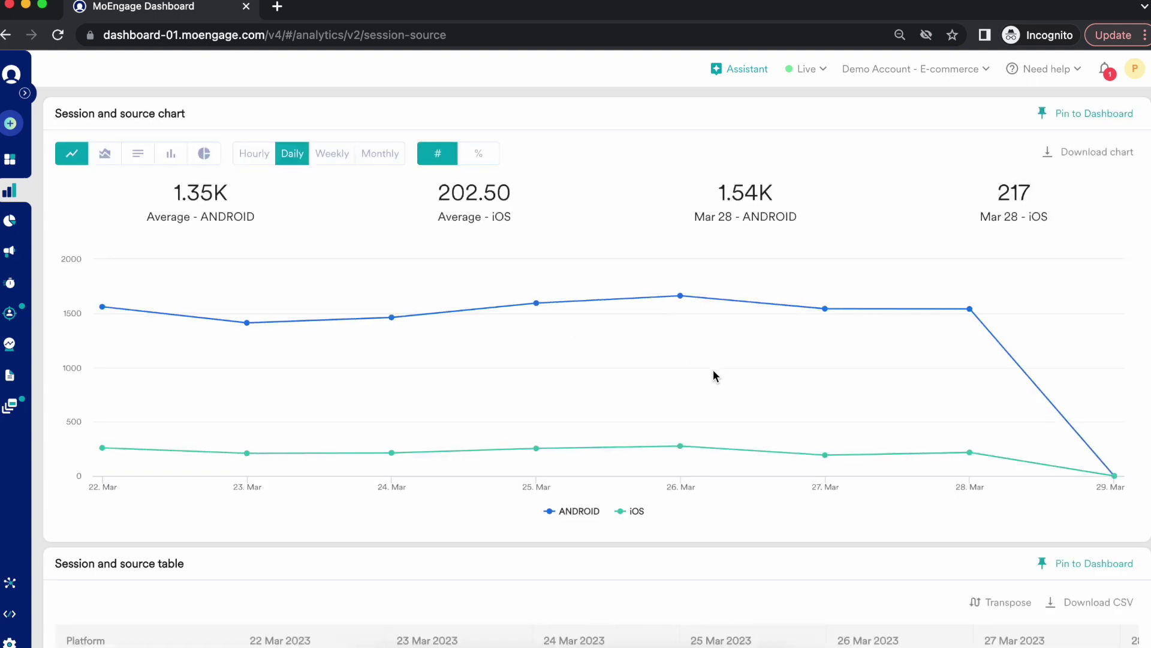
mouse_move(672, 309)
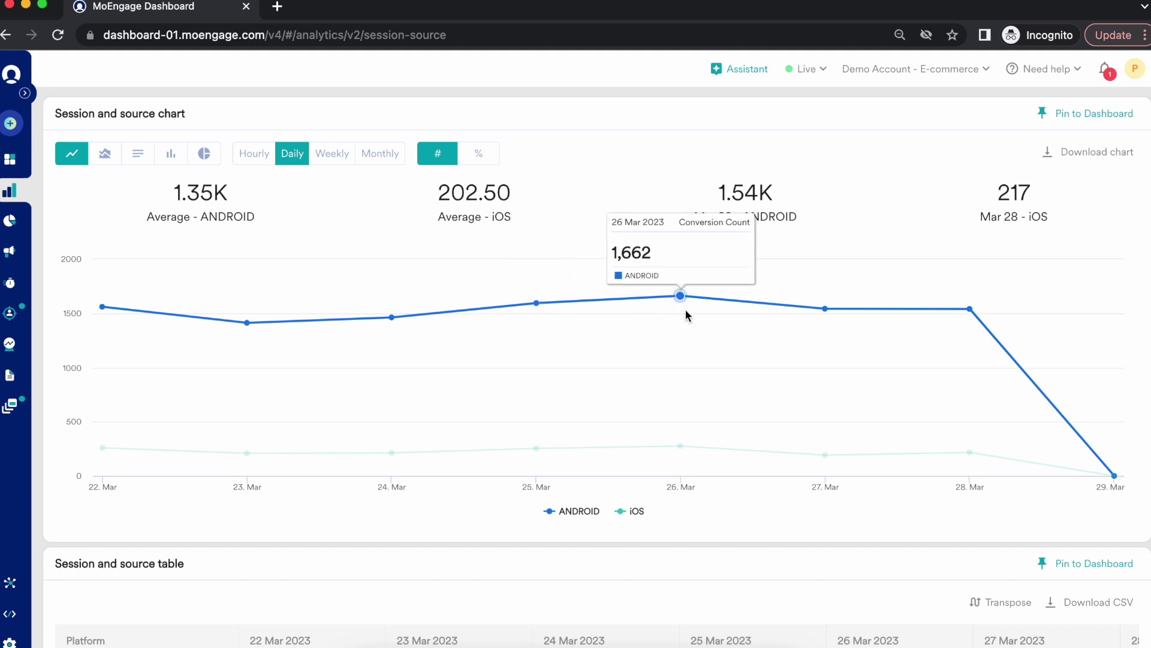
- Set the report type to Revenue, keep the Platform grouping for the last 7 days, and apply the settings
scroll(688, 315, up, 4)
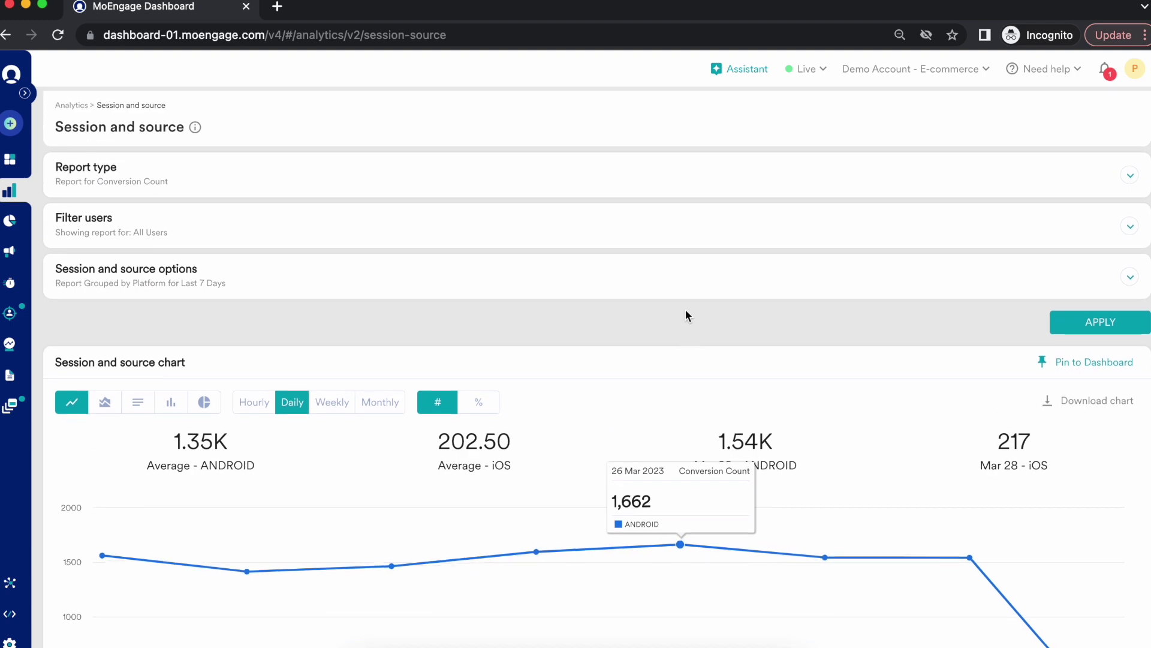
click(532, 184)
click(226, 206)
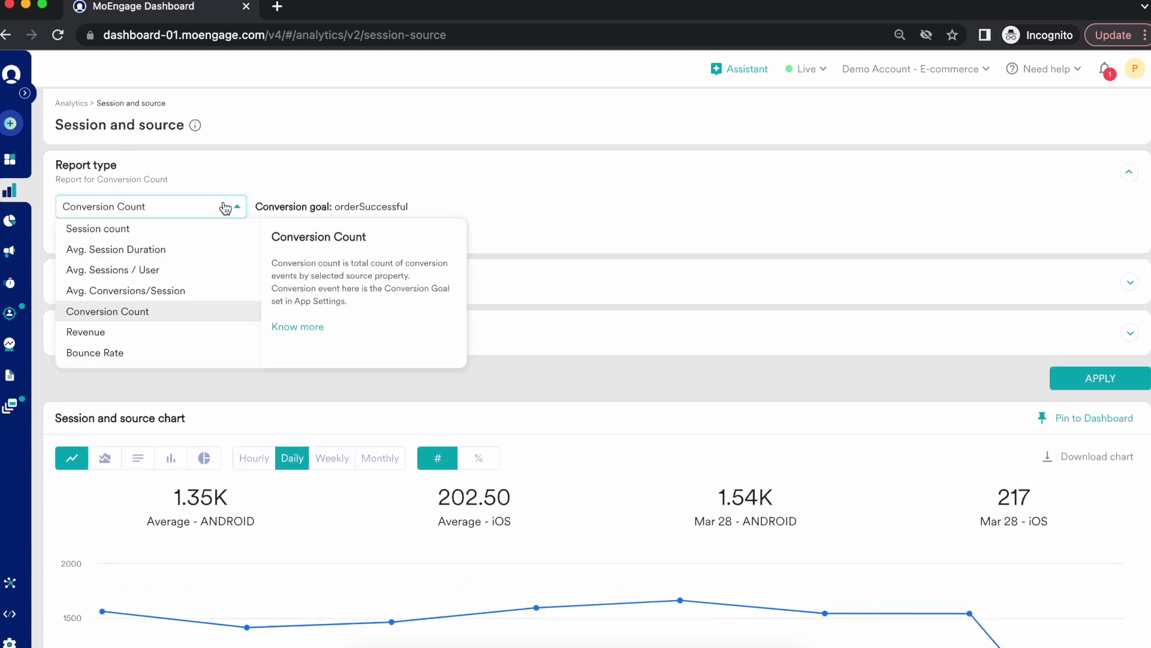
click(110, 331)
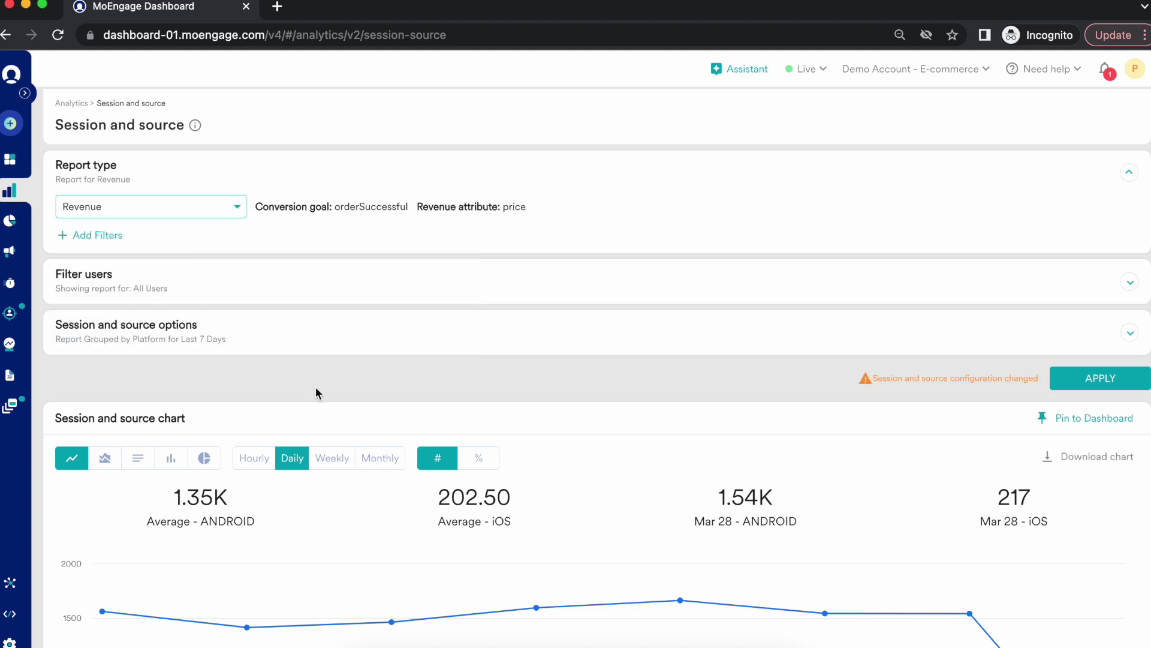
click(231, 207)
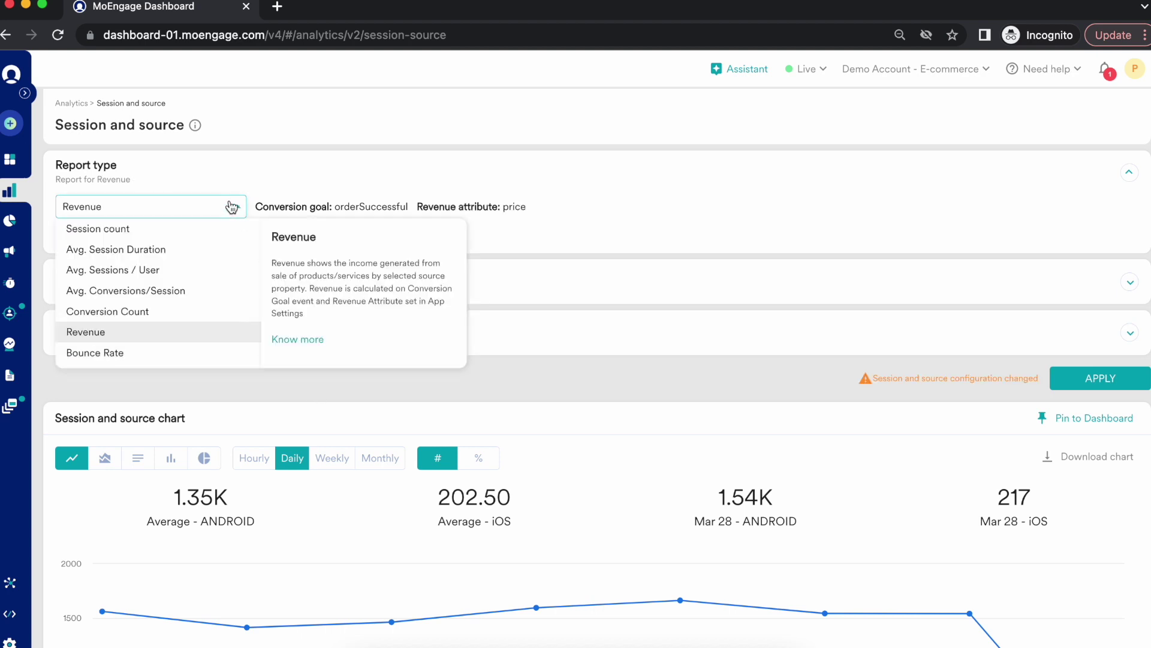
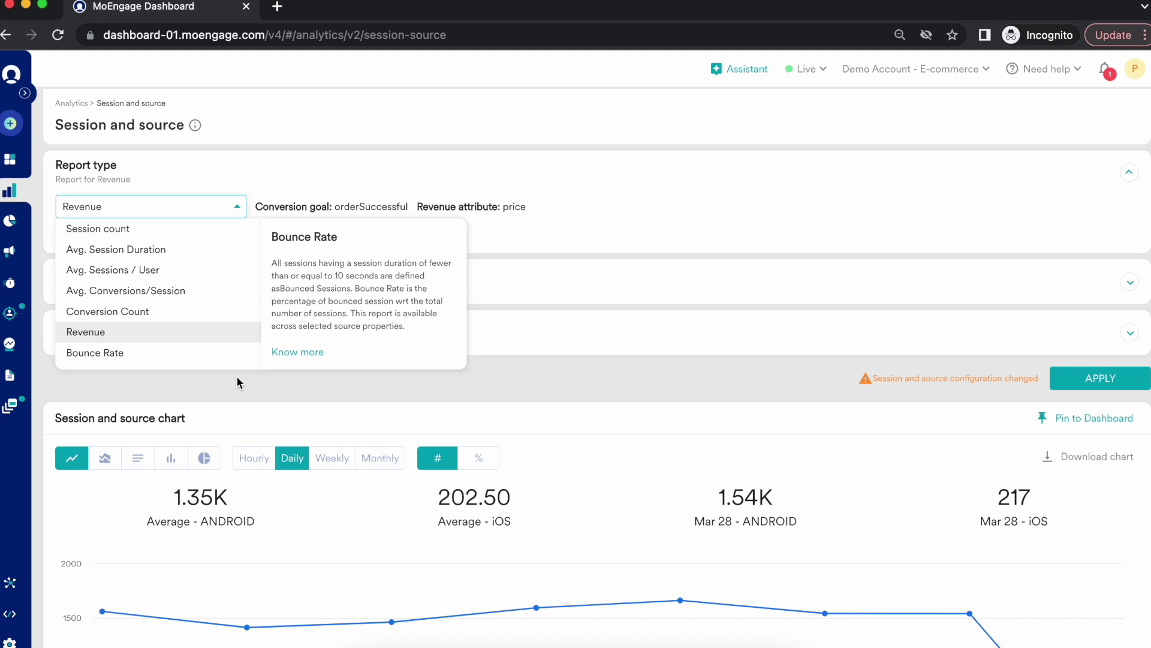
click(237, 378)
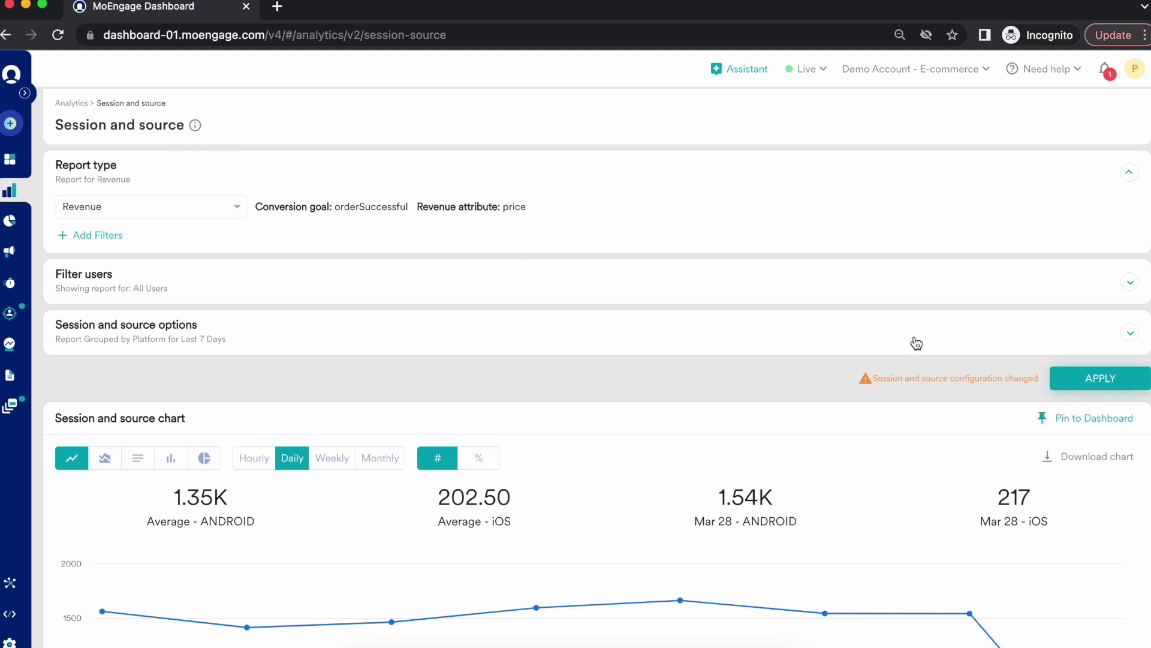
click(827, 354)
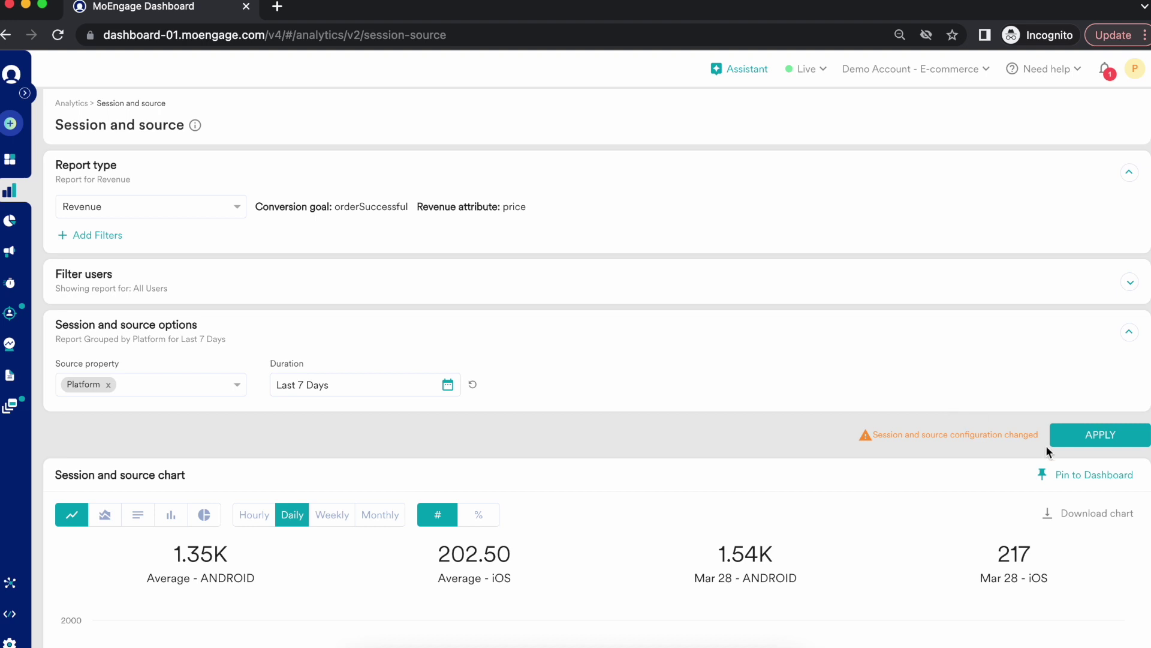
click(1102, 436)
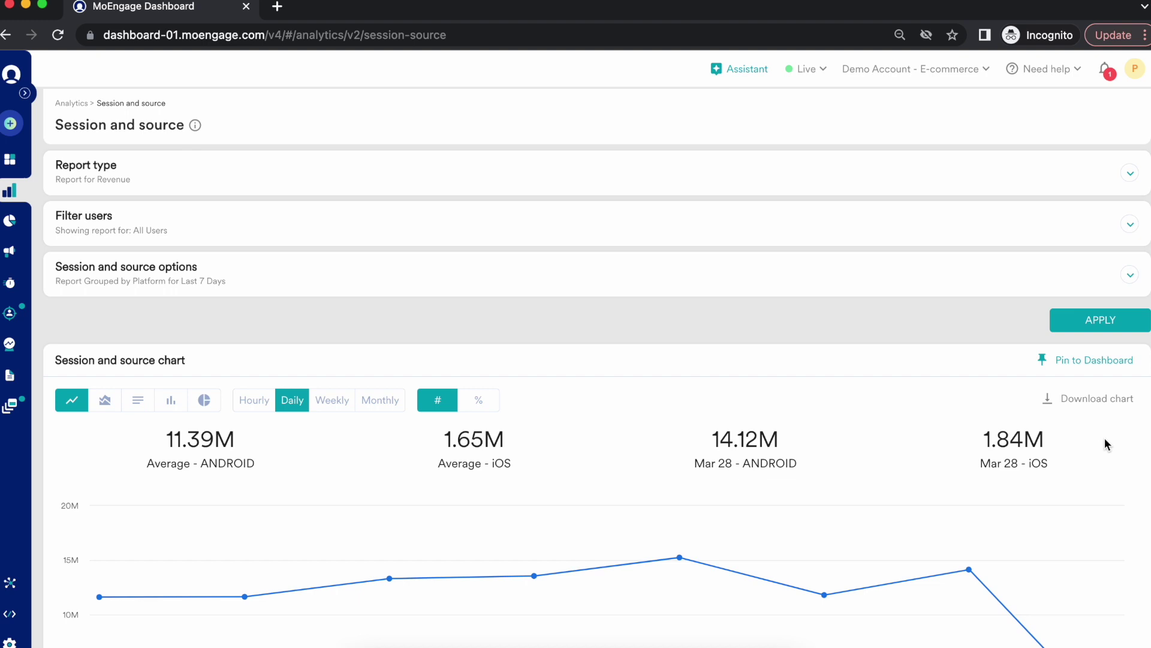
- Examine the average and daily revenue for ANDROID and iOS in the line chart
scroll(771, 445, down, 3)
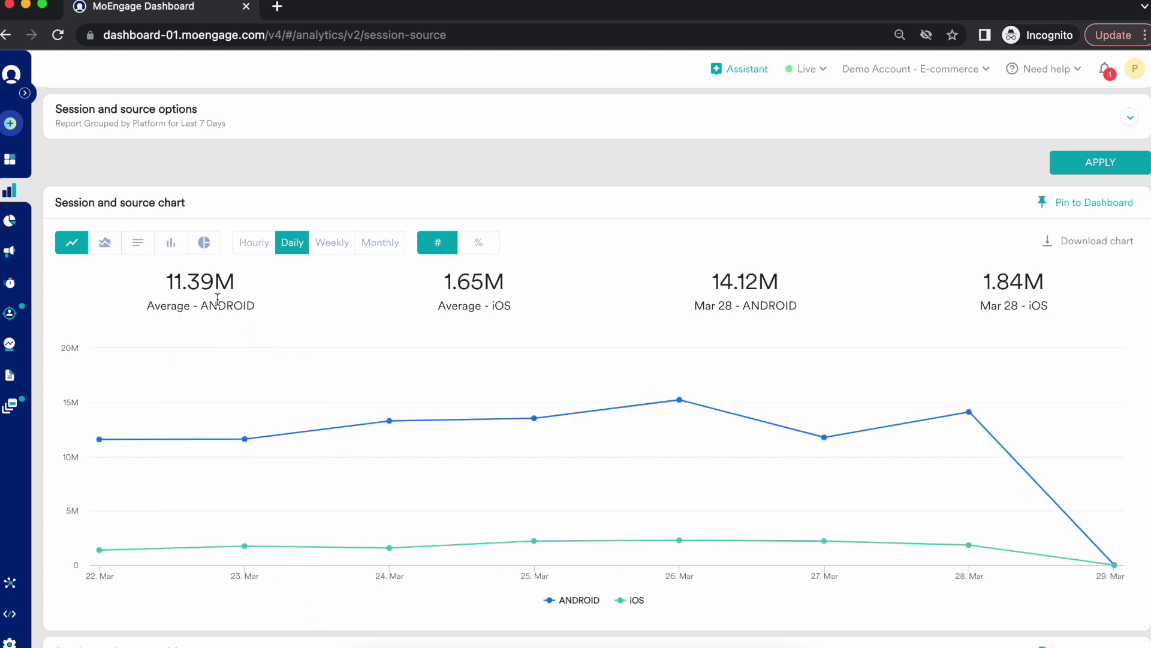
double_click(194, 289)
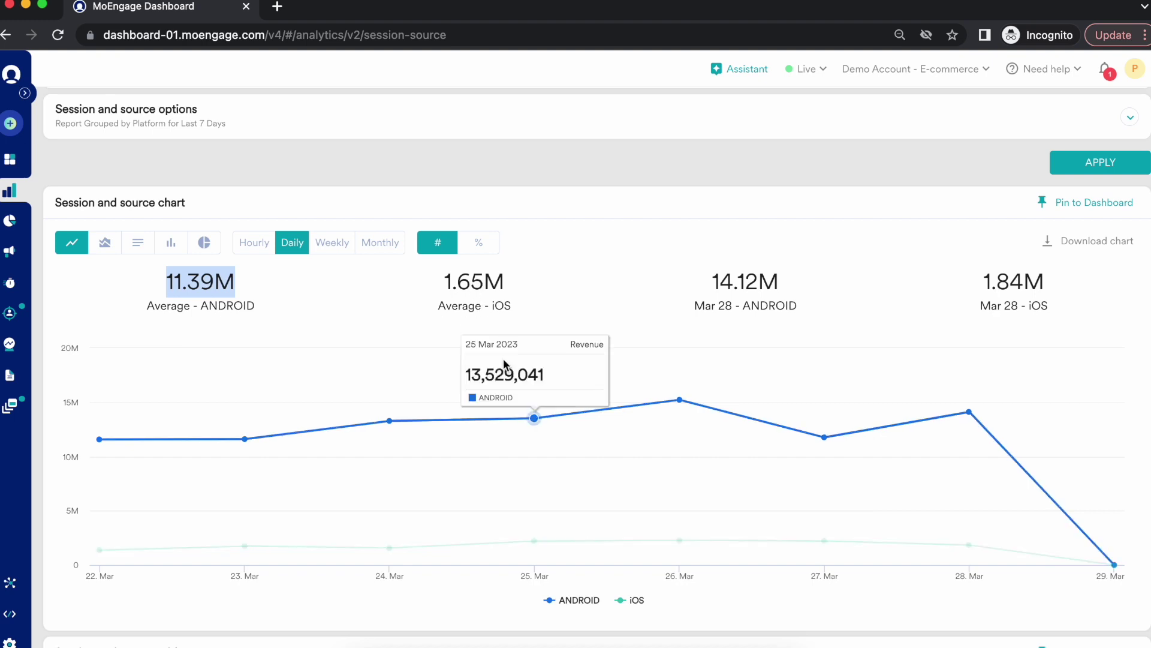
scroll(504, 364, down, 1)
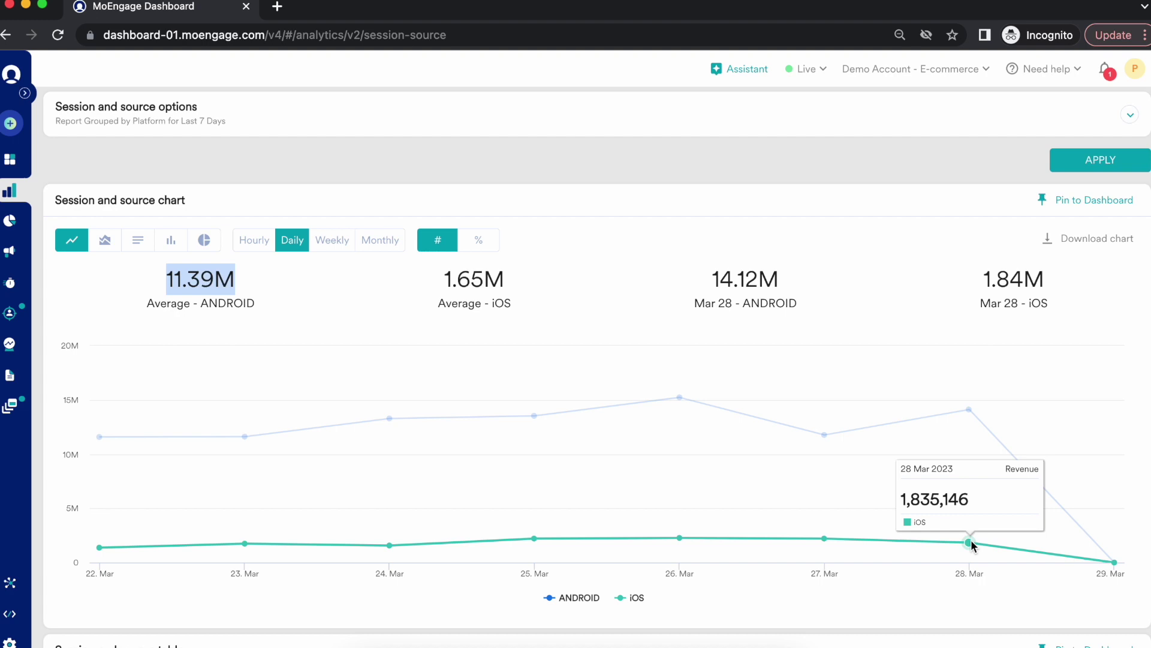
mouse_move(966, 448)
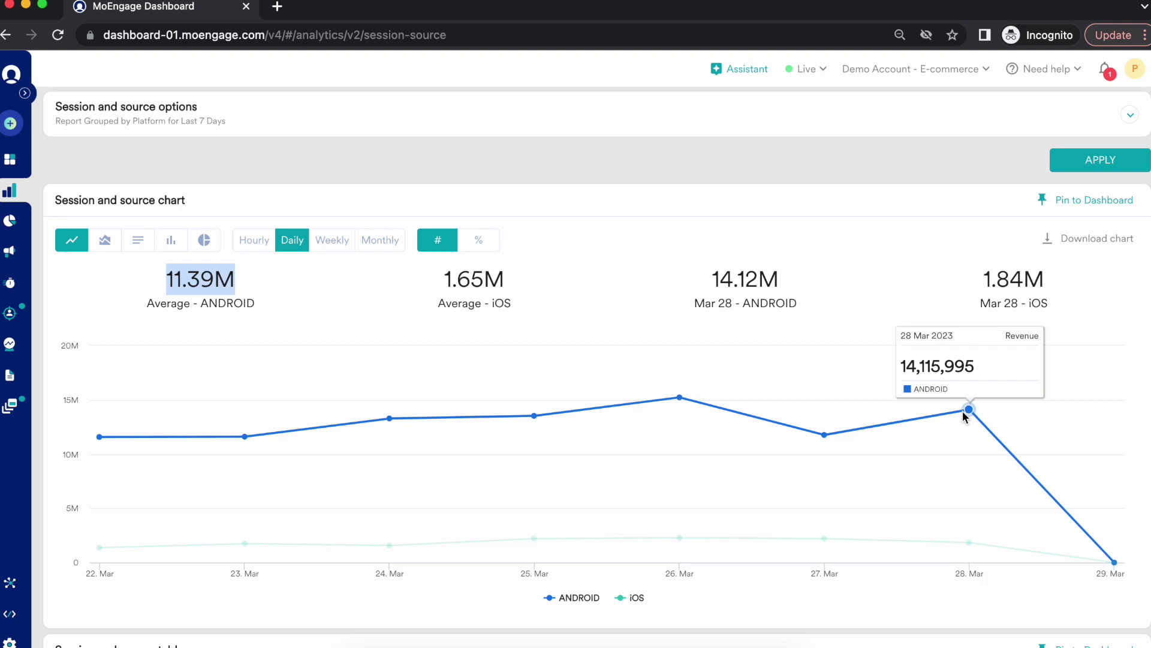
scroll(741, 514, down, 1)
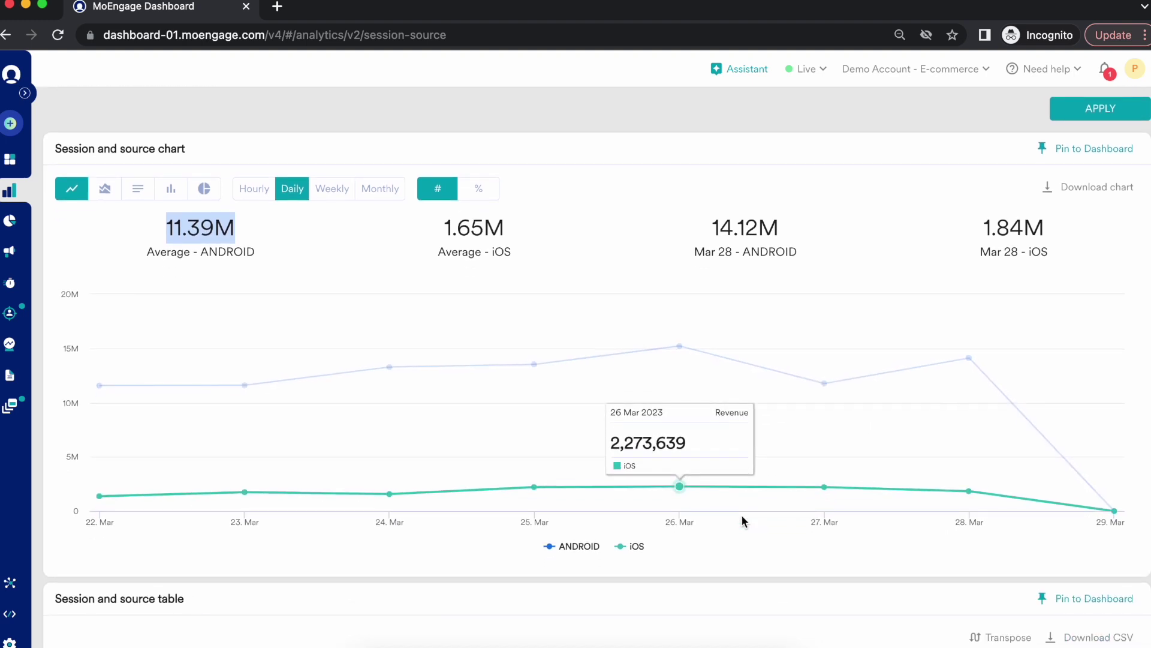
scroll(741, 515, up, 4)
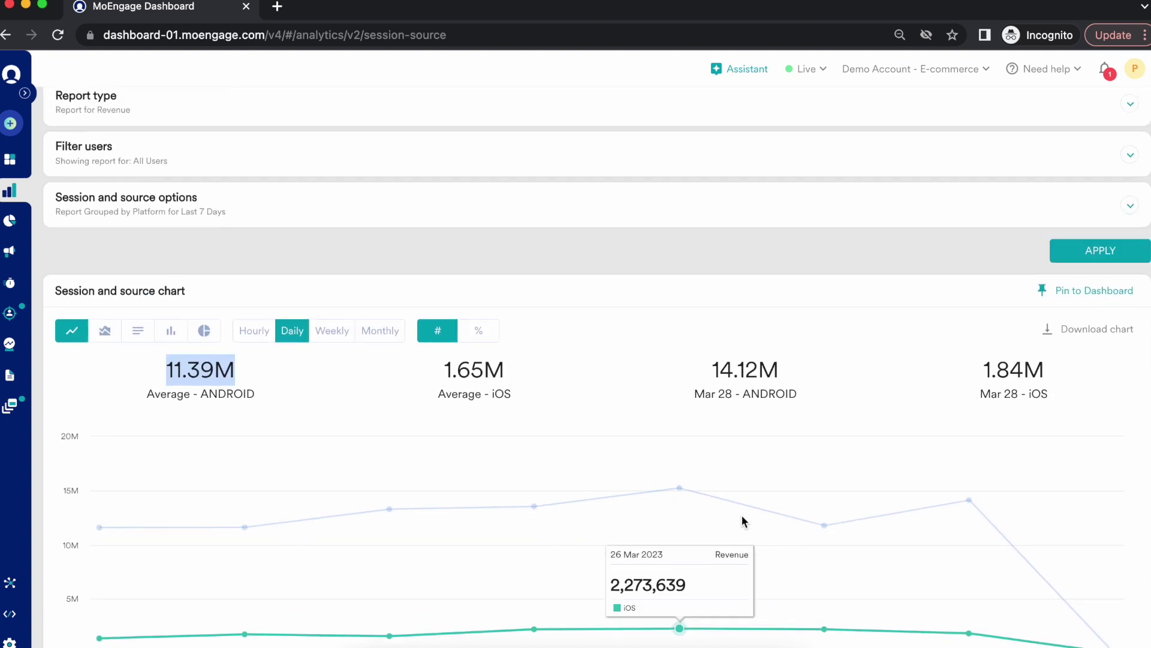
- Regroup the Revenue report by Campaign instead of Platform, apply the settings, and inspect the daily line chart
click(131, 223)
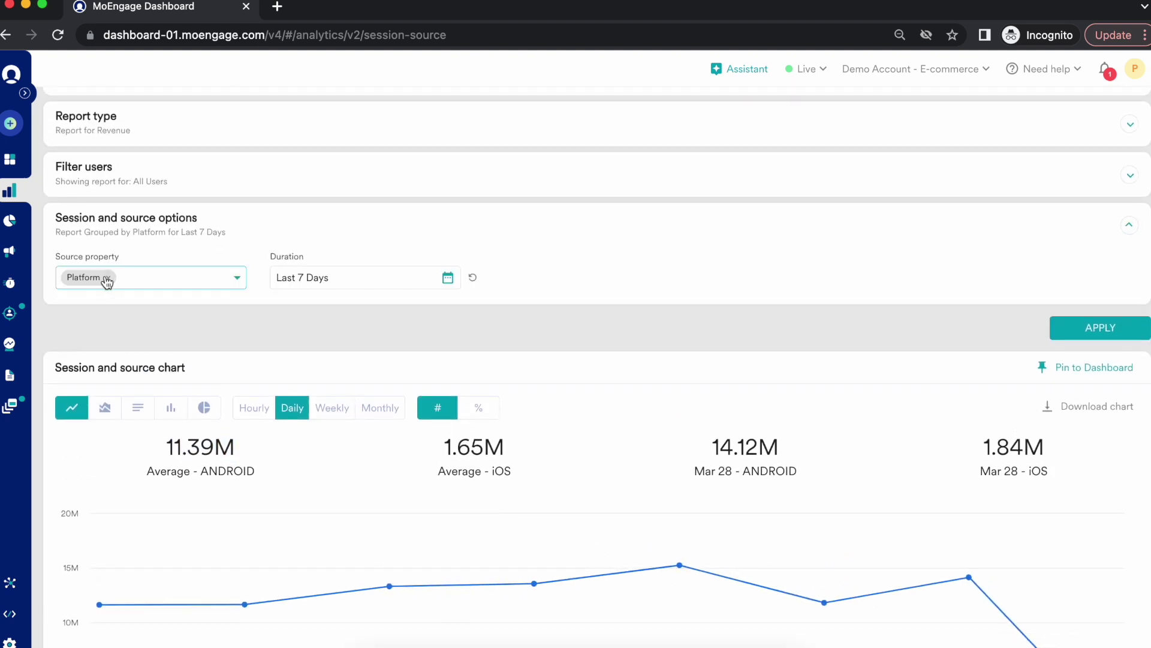
click(143, 279)
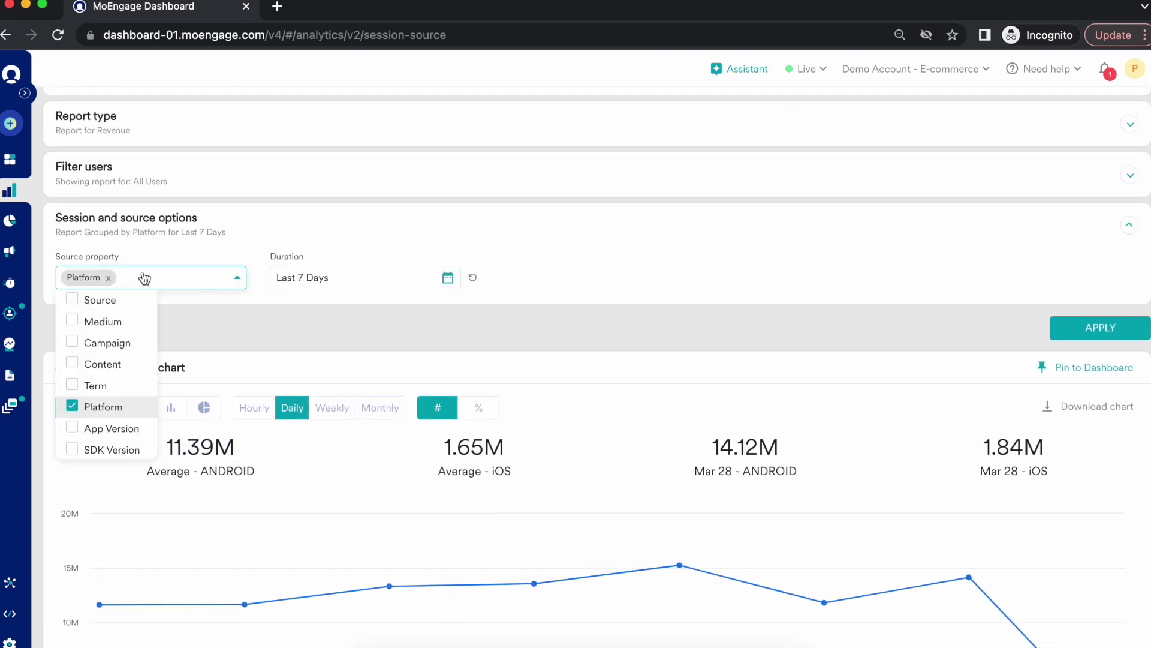
click(104, 342)
click(72, 407)
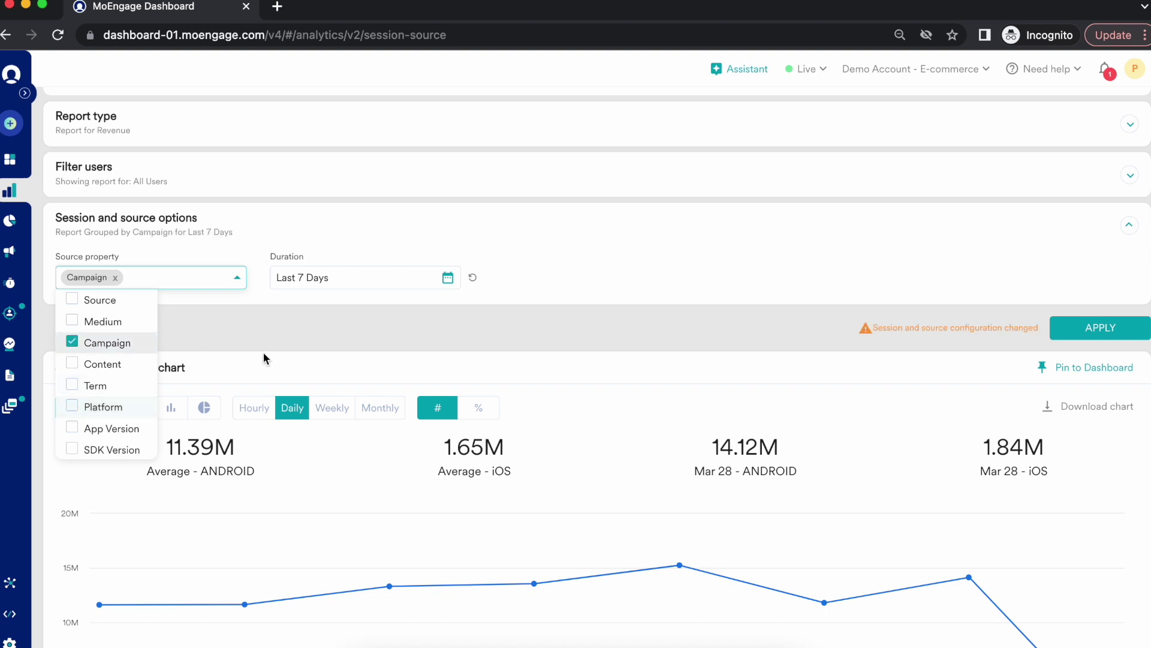
click(1082, 330)
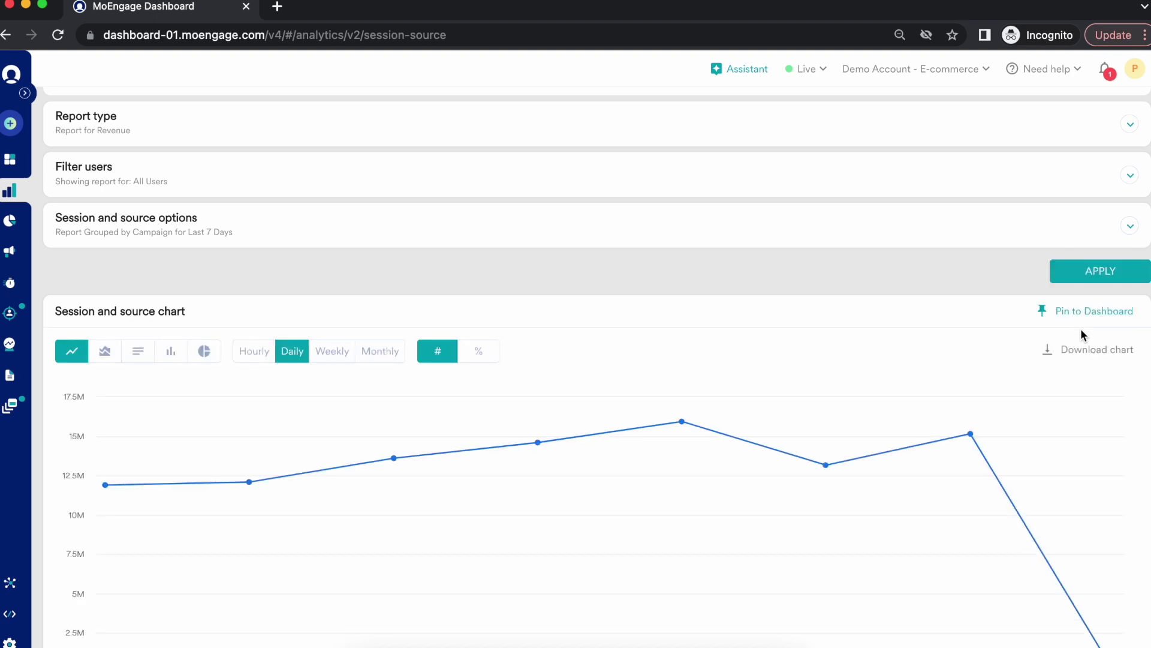
scroll(1080, 328, down, 4)
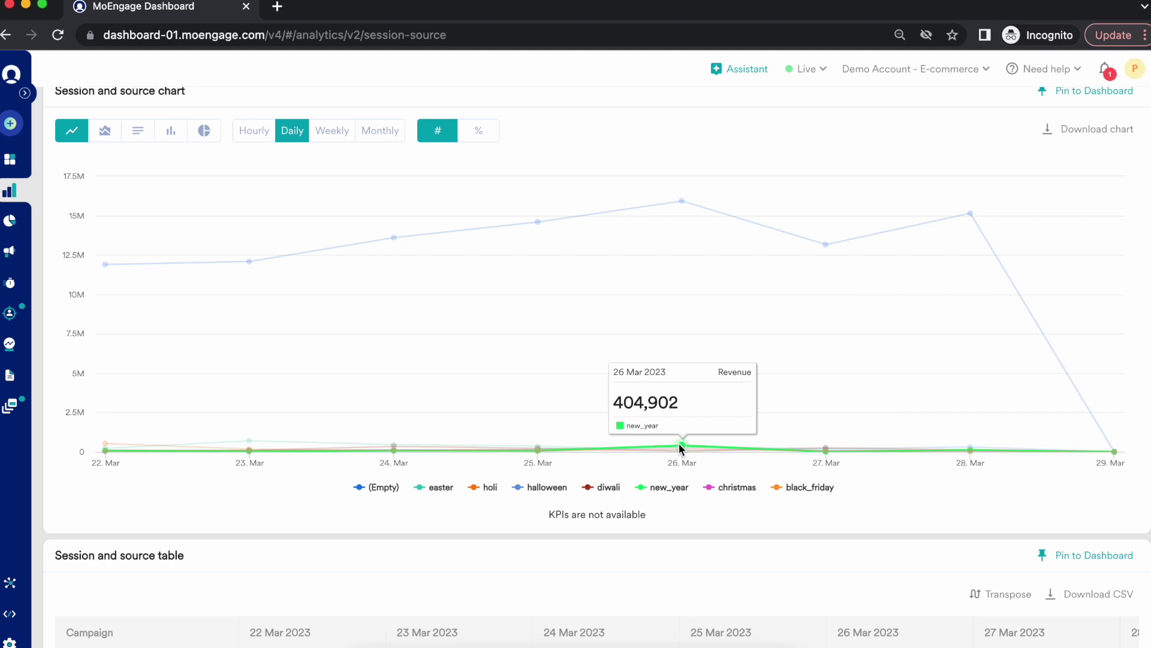
- Change the report type from Revenue to Bounce Rate
scroll(679, 444, up, 5)
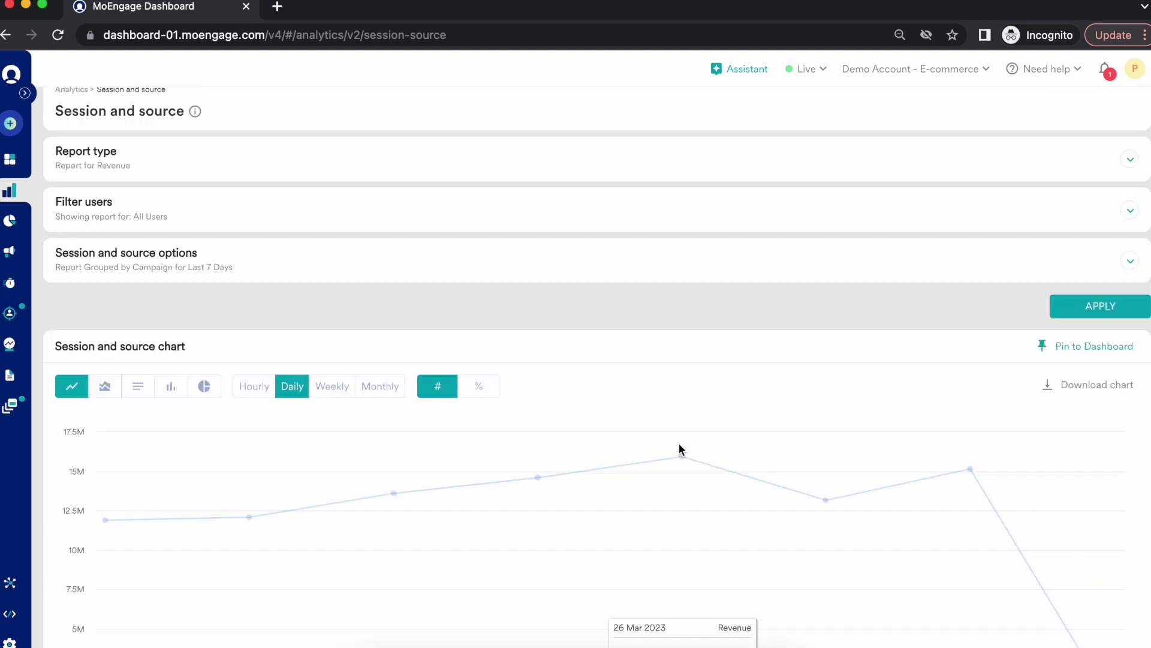
click(105, 190)
click(139, 210)
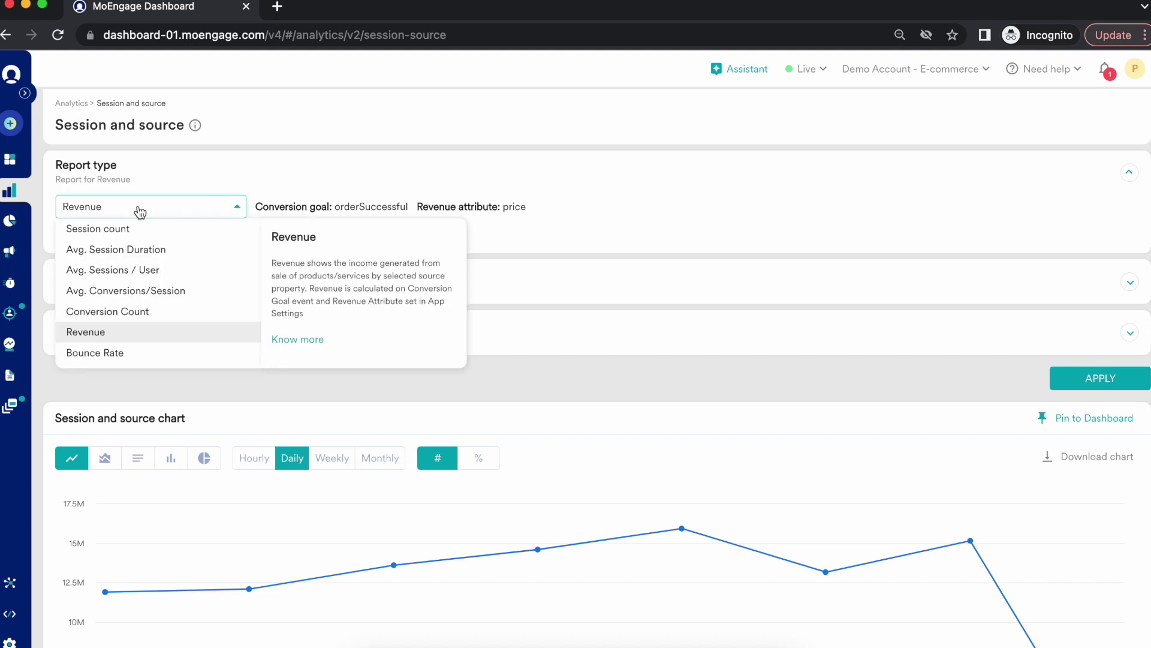
click(120, 352)
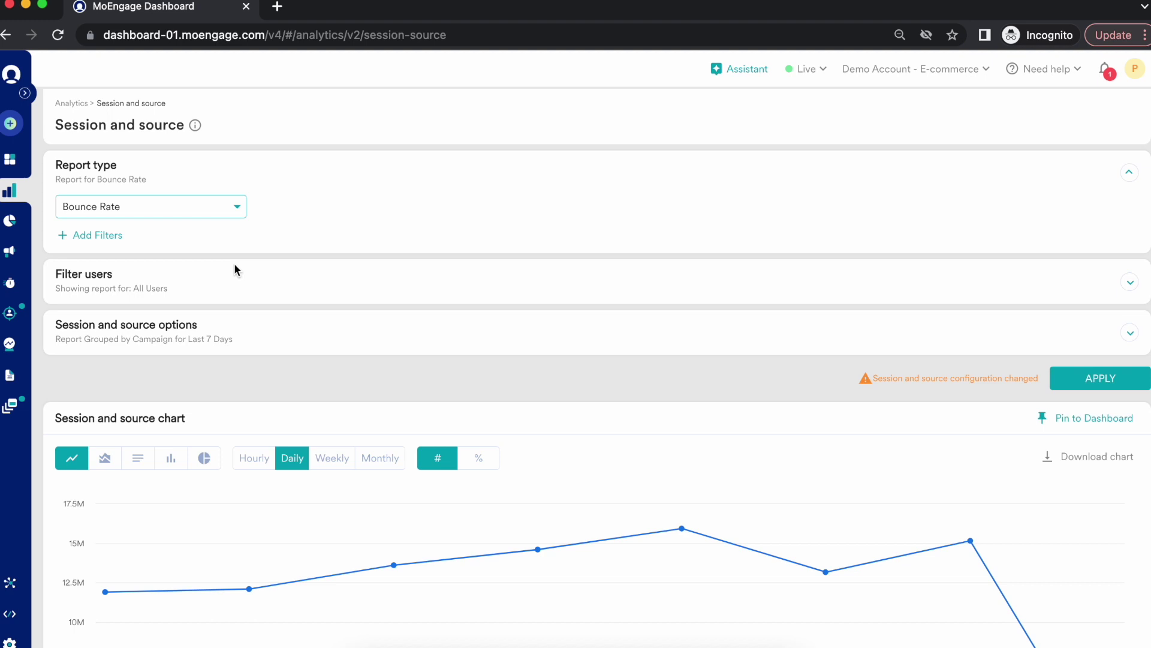
- Group the Bounce Rate report by Platform instead of Campaign for the last 7 days, apply the settings, and inspect the daily line chart
click(387, 346)
click(219, 386)
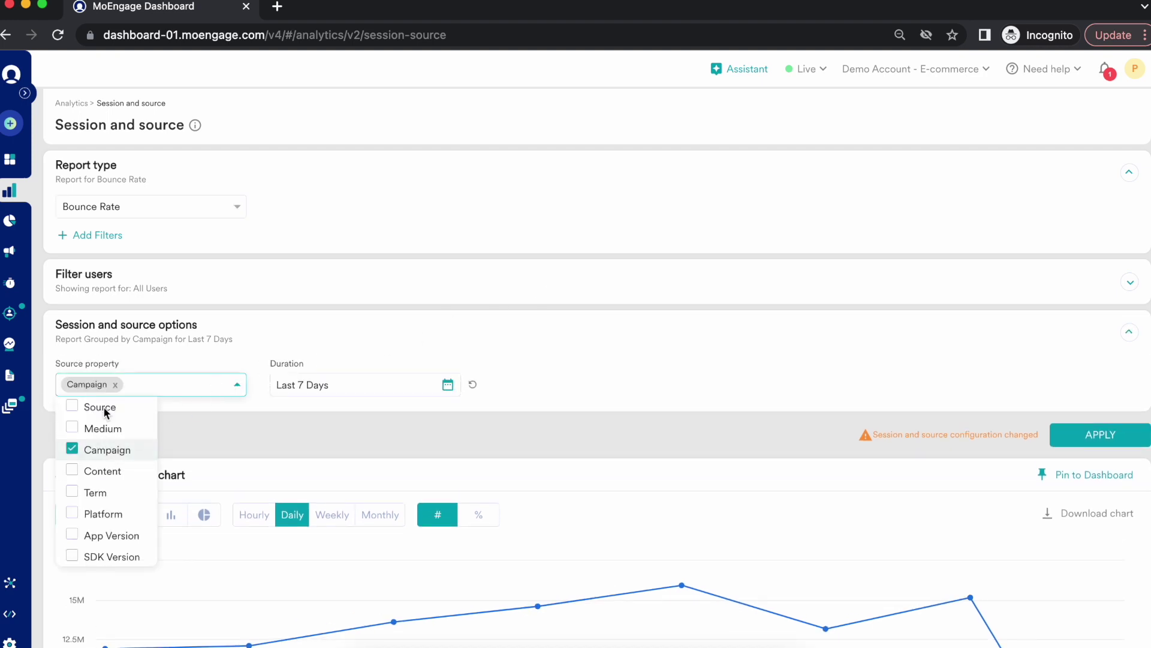
click(99, 521)
click(95, 451)
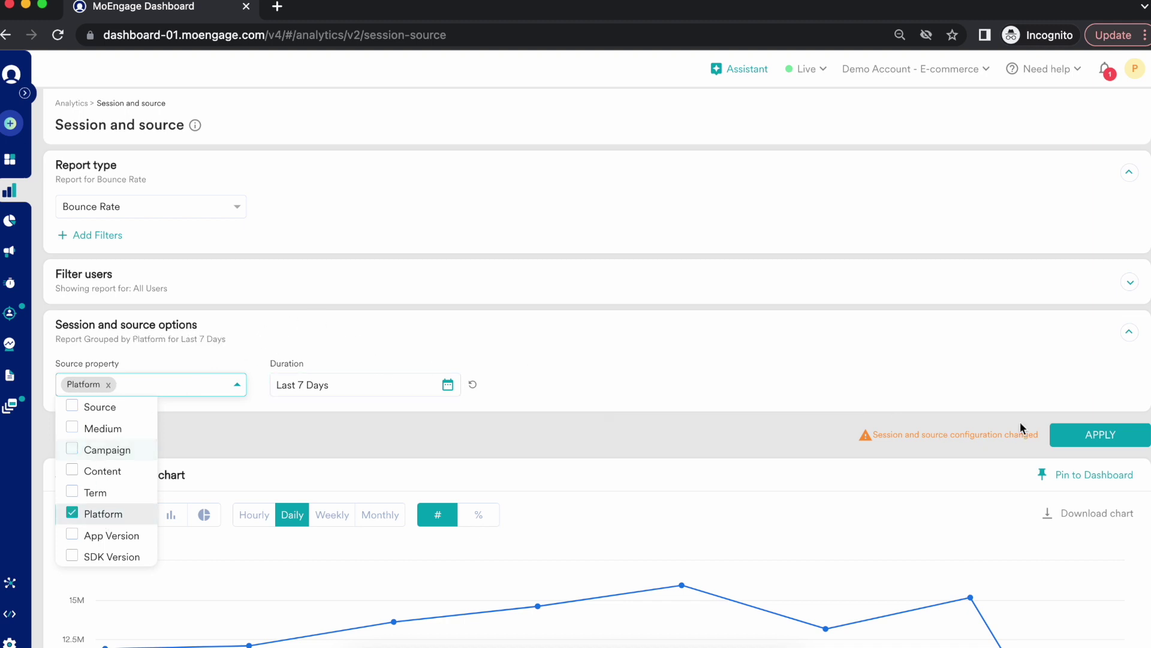
click(1089, 442)
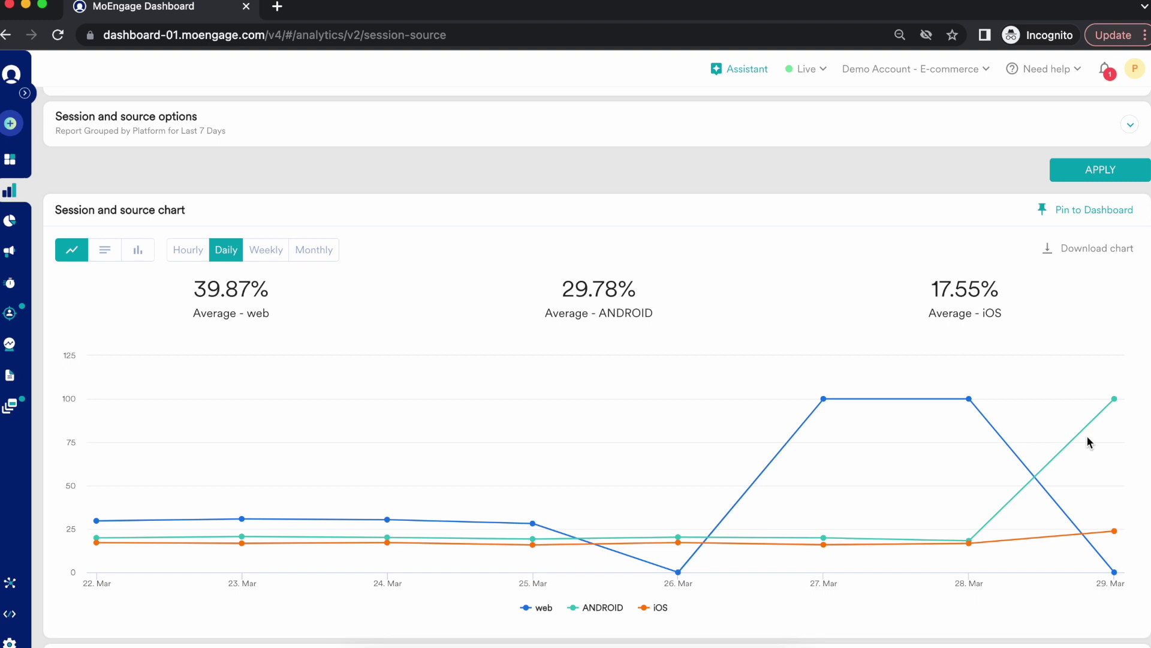
mouse_move(974, 537)
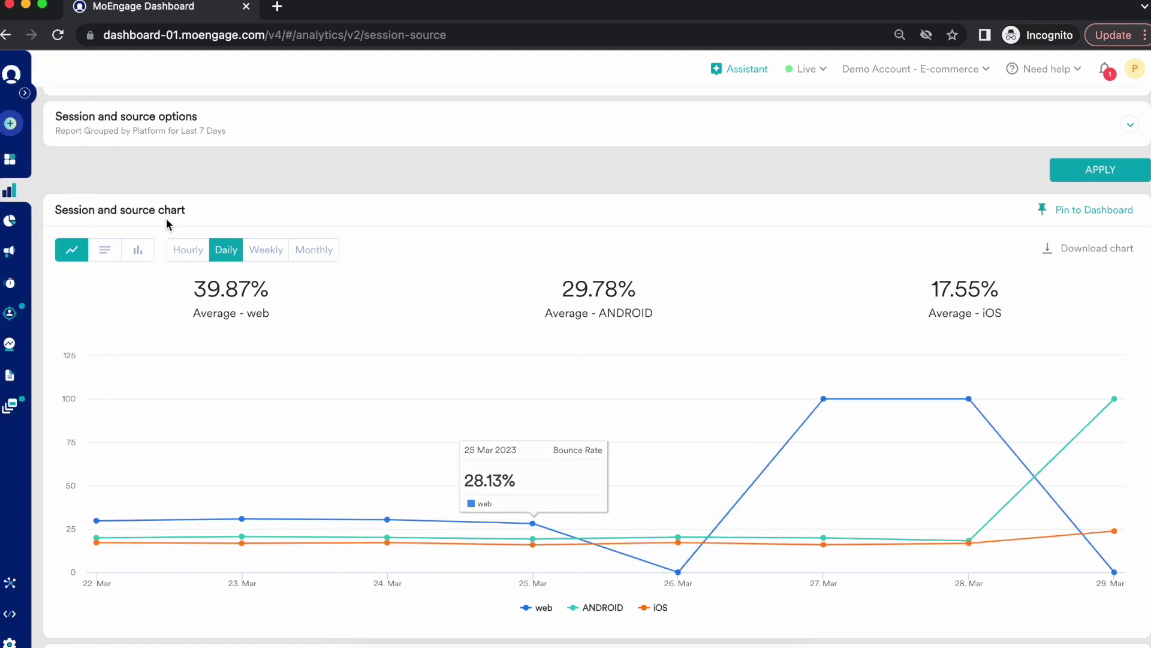
- Show the Bounce Rate by platform as a vertical bar chart and examine the web, ANDROID and iOS bars
click(144, 250)
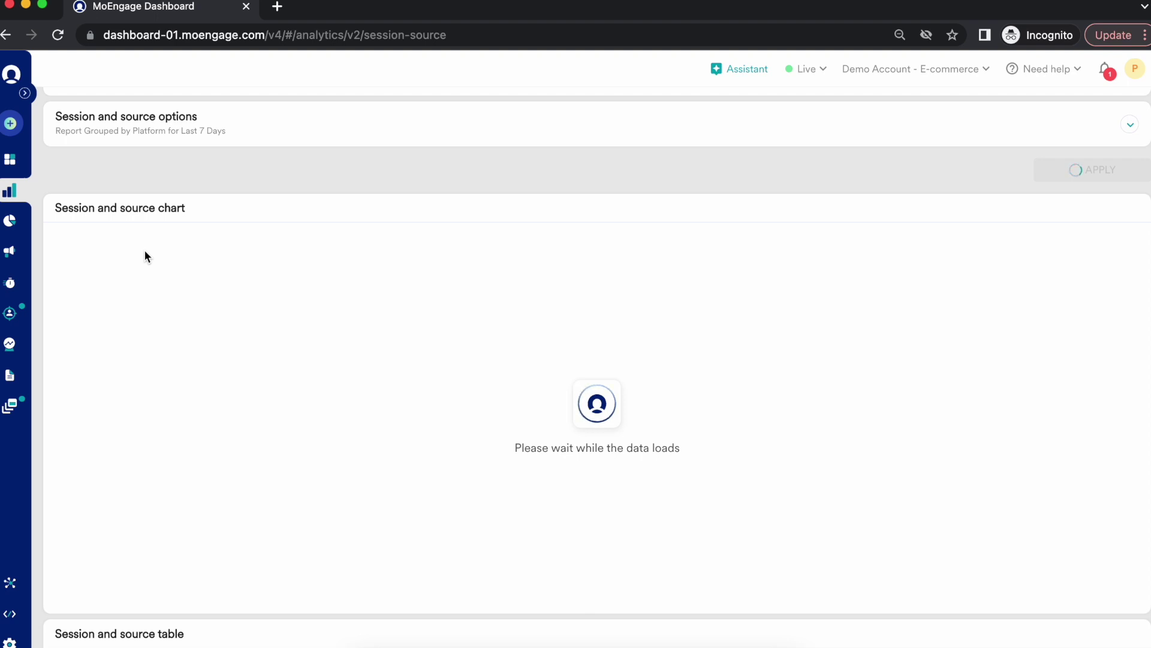
mouse_move(259, 427)
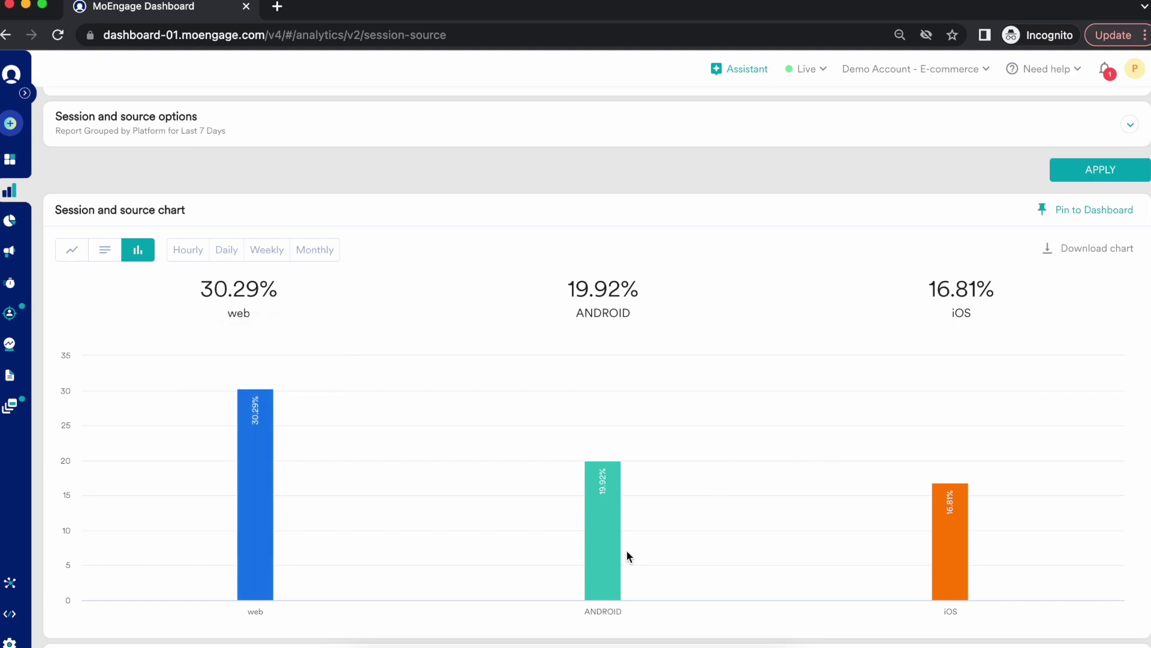
mouse_move(611, 557)
mouse_move(967, 516)
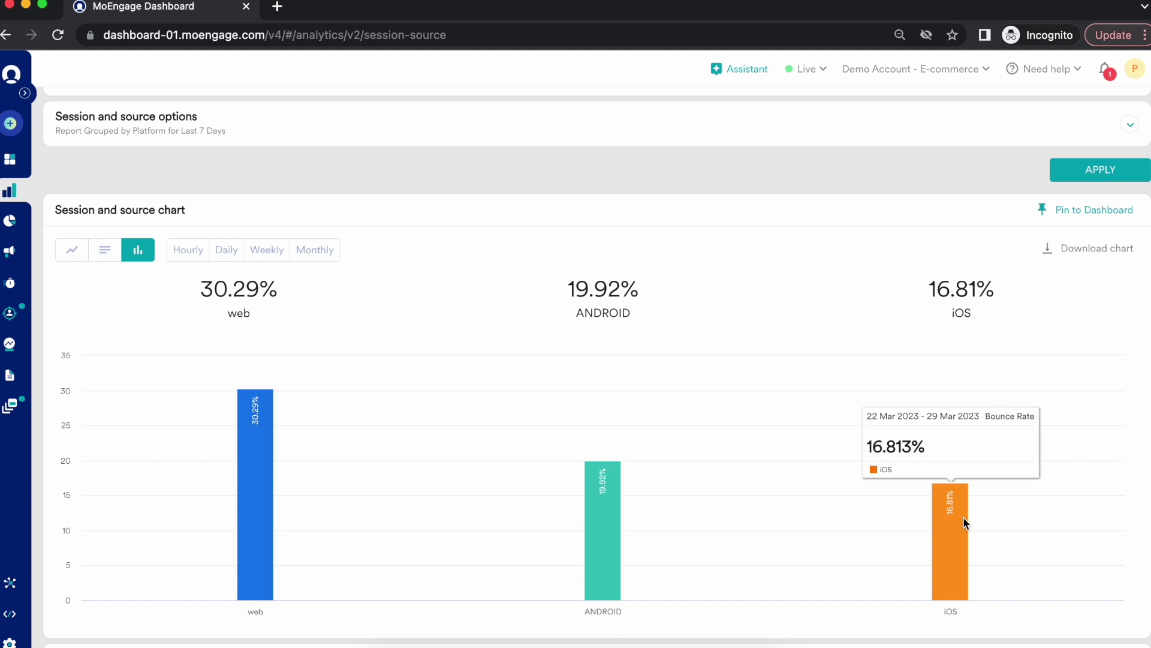
- Regroup the Bounce Rate report by Source and Campaign instead of Platform for the last 7 days and apply the settings
click(251, 145)
click(184, 180)
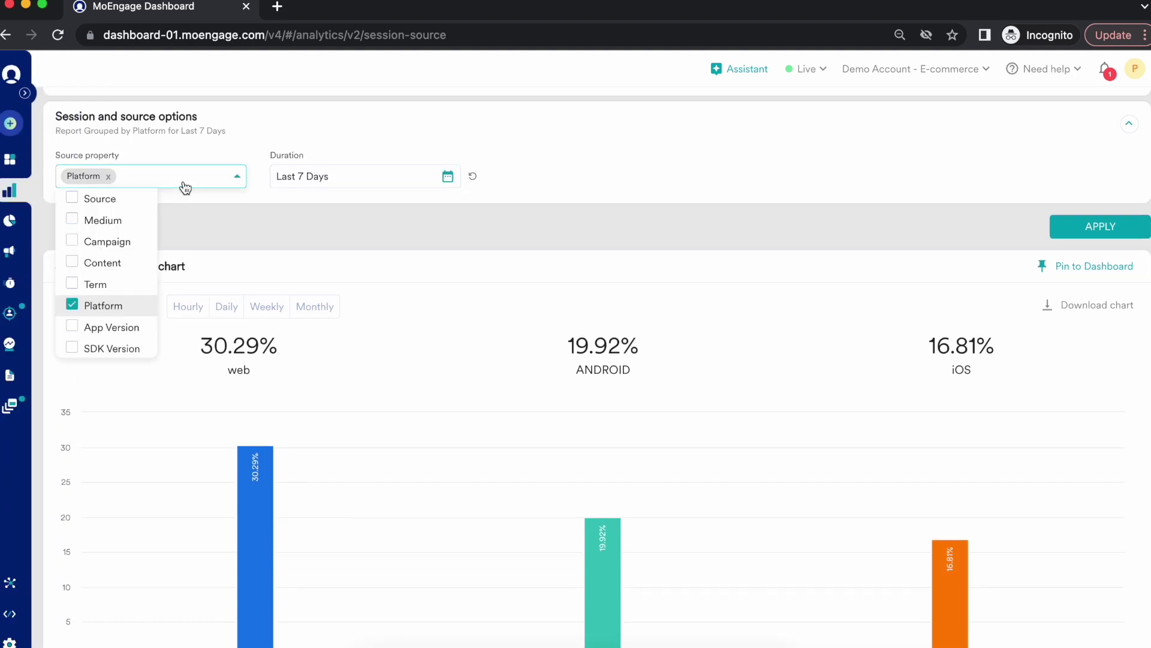
click(100, 198)
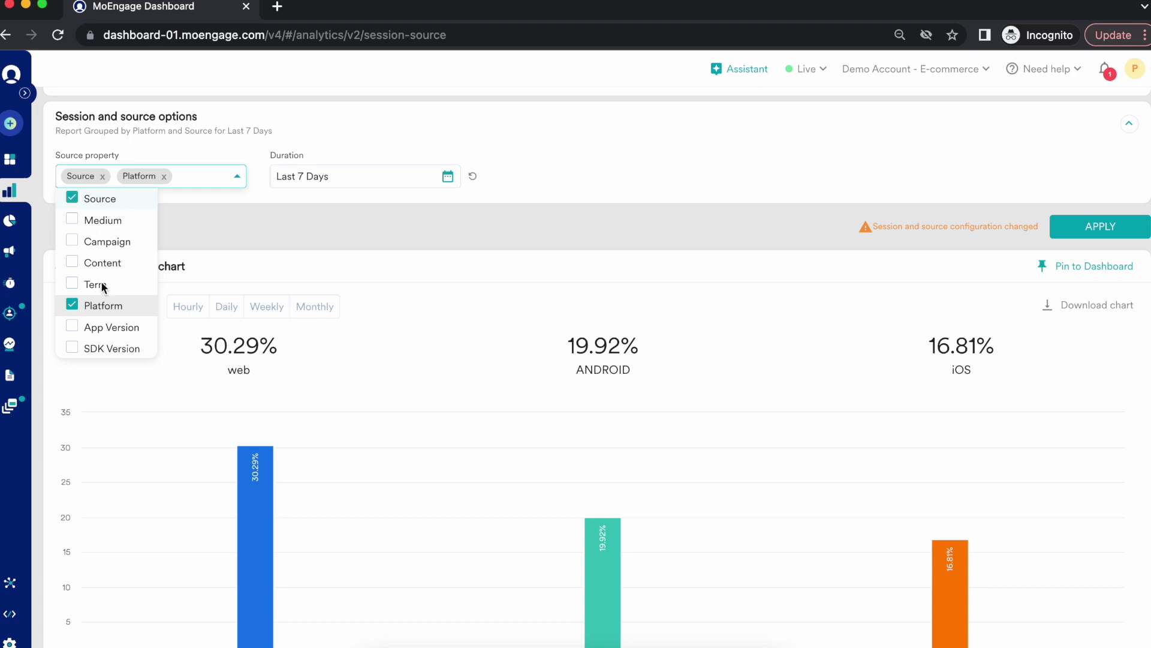
click(99, 306)
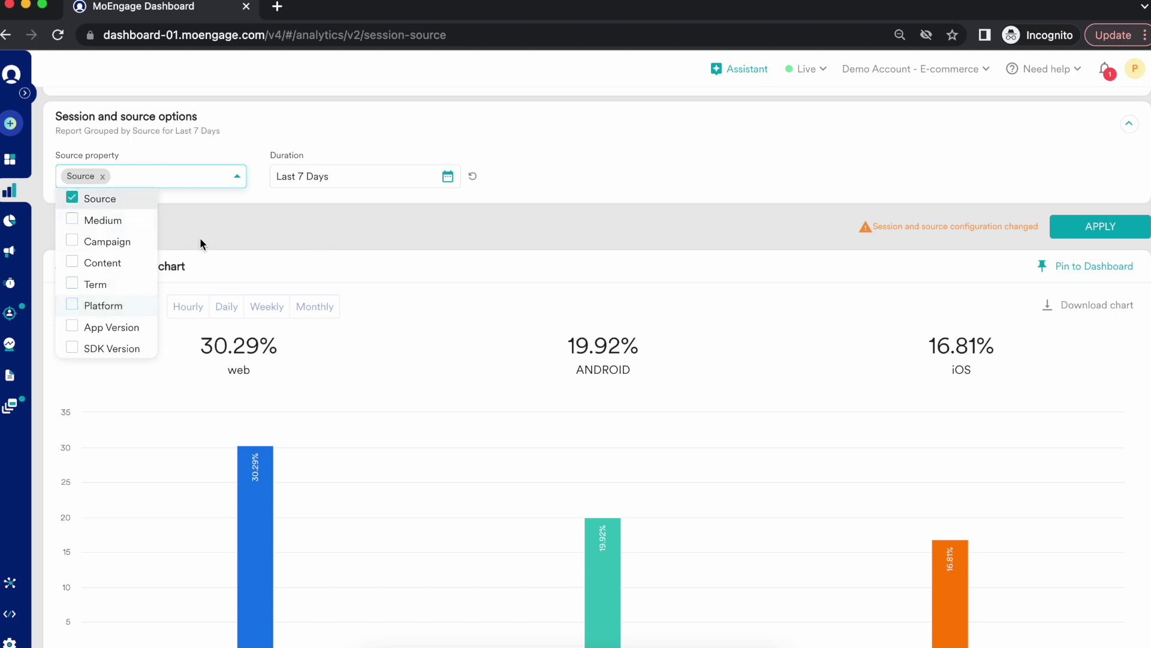
click(114, 246)
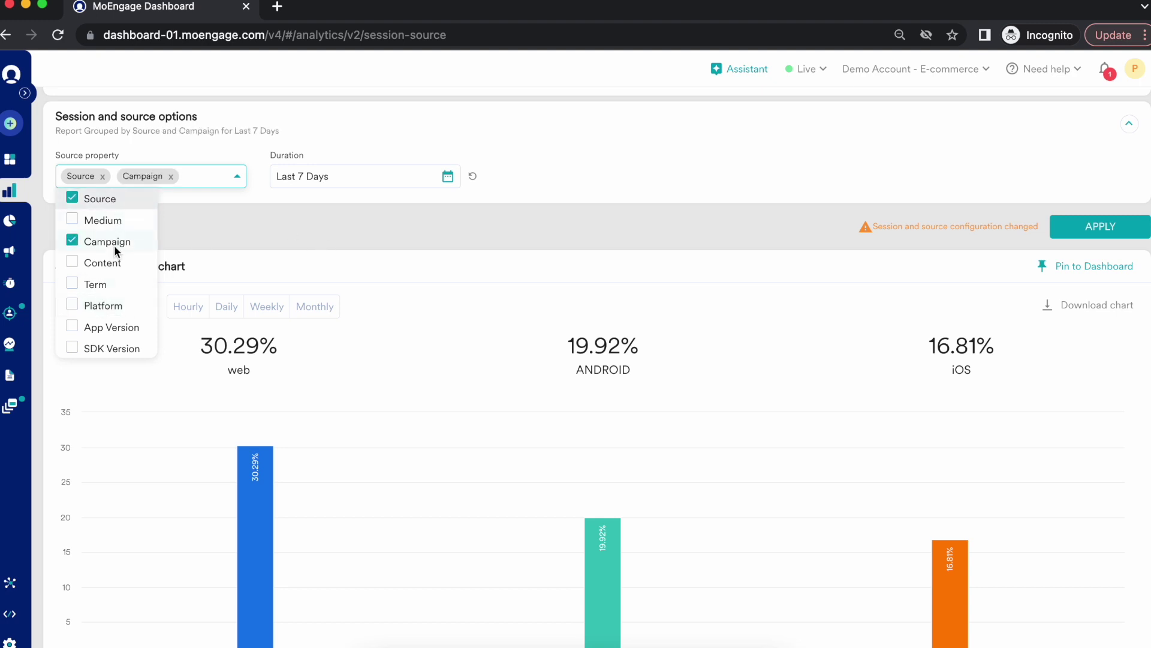
click(1110, 231)
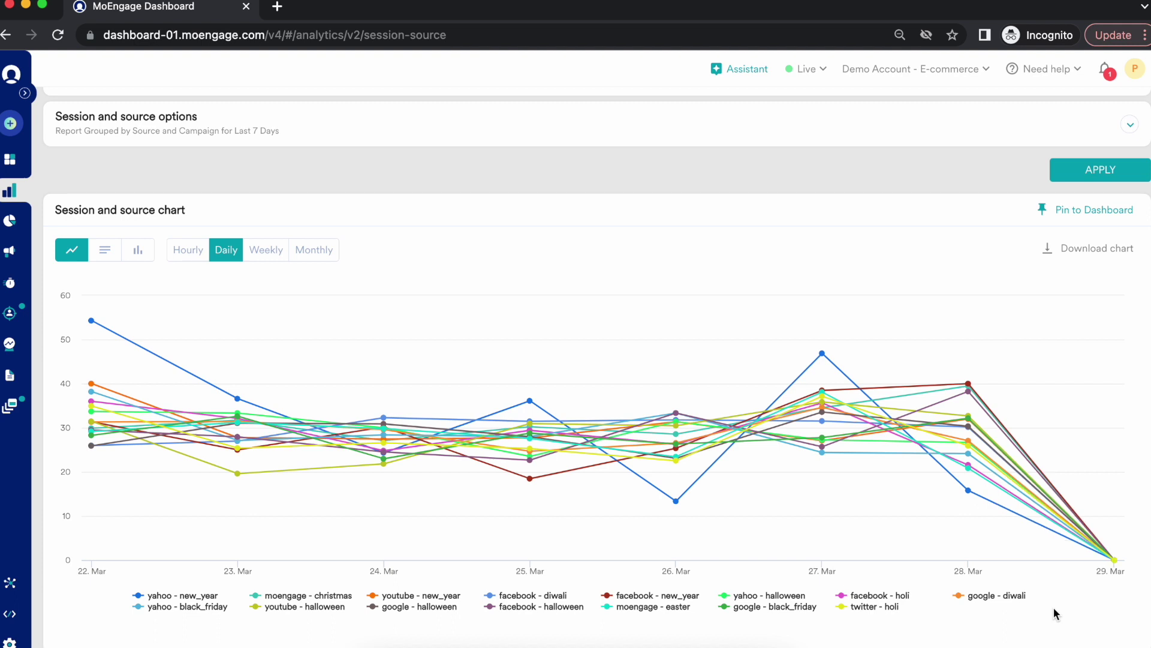
- Show the Source and Campaign bounce rates as a vertical bar chart and review the session and source table
click(138, 248)
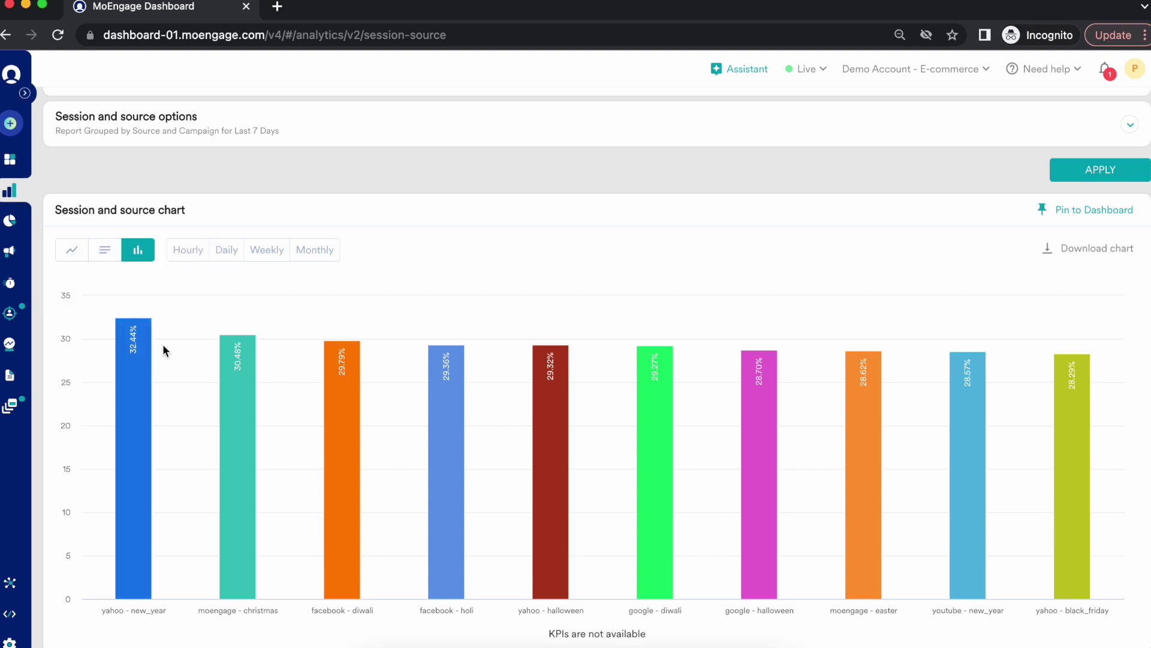
scroll(163, 348, down, 8)
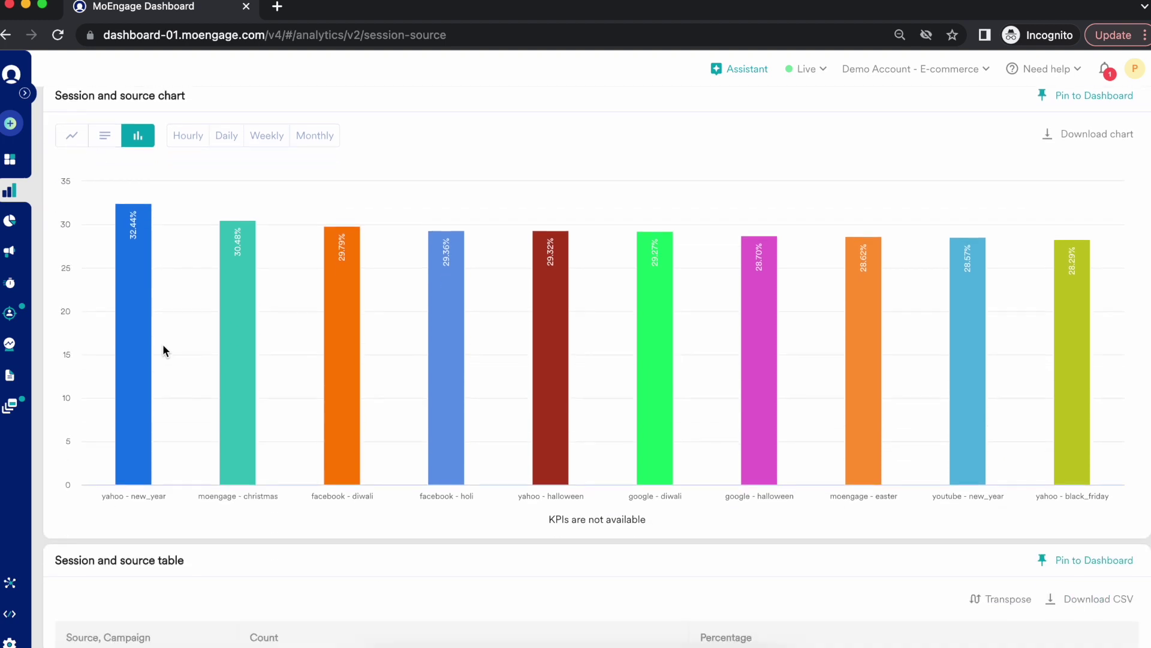
scroll(163, 346, up, 1)
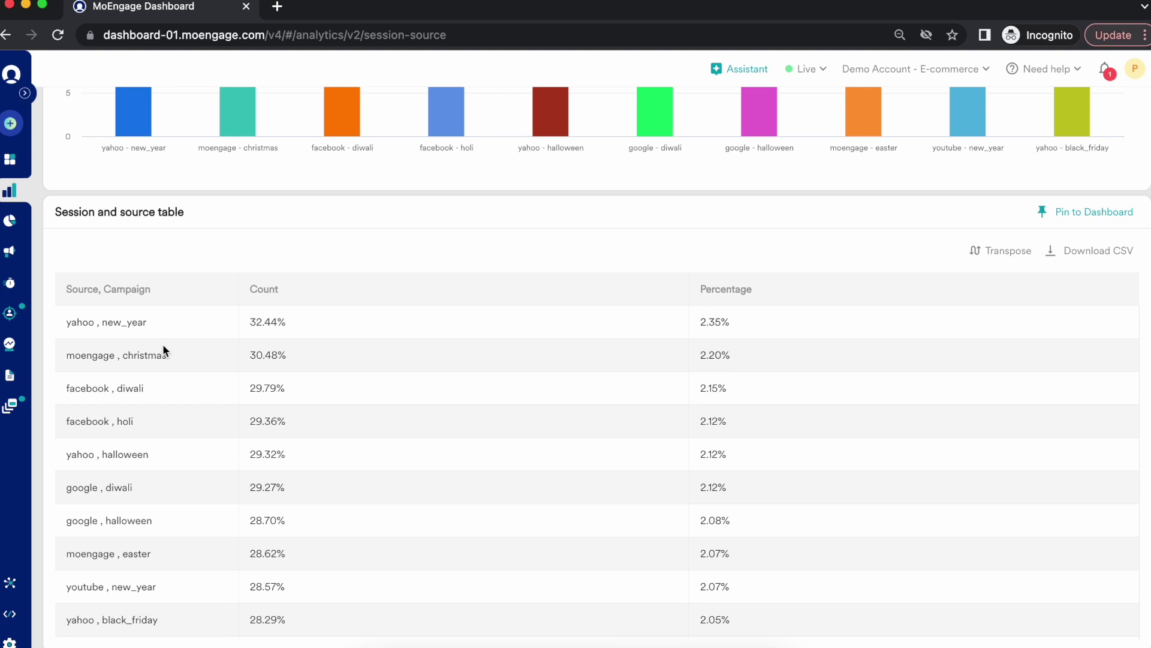
- Expand the report type settings of the Bounce Rate report
scroll(163, 345, up, 10)
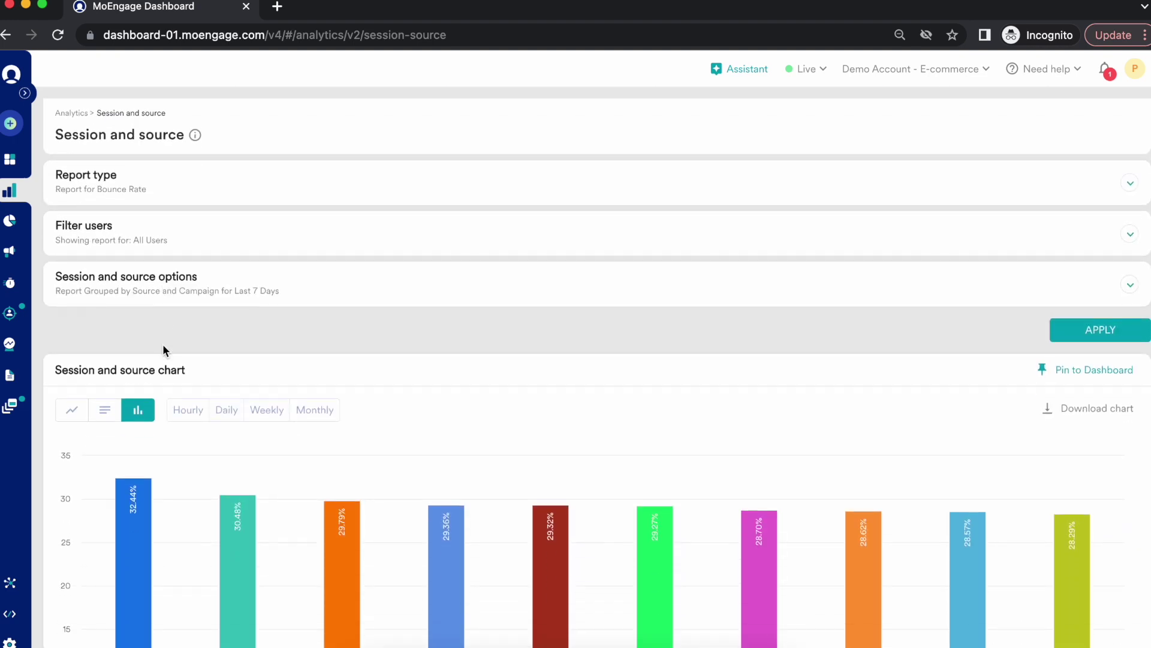
click(169, 185)
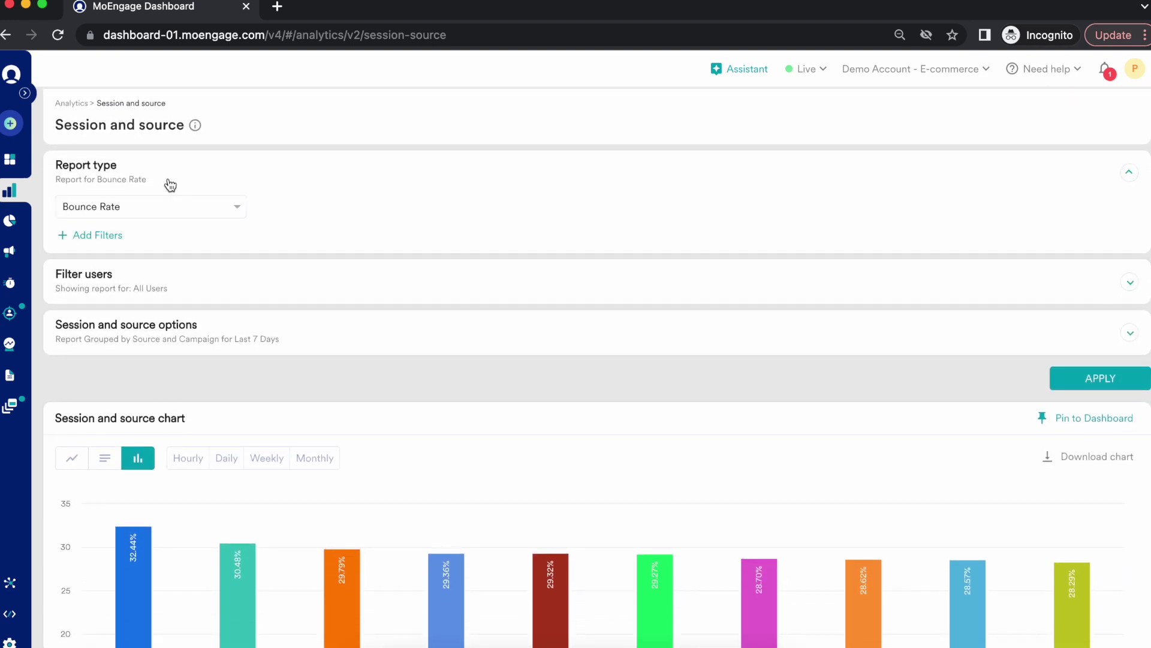